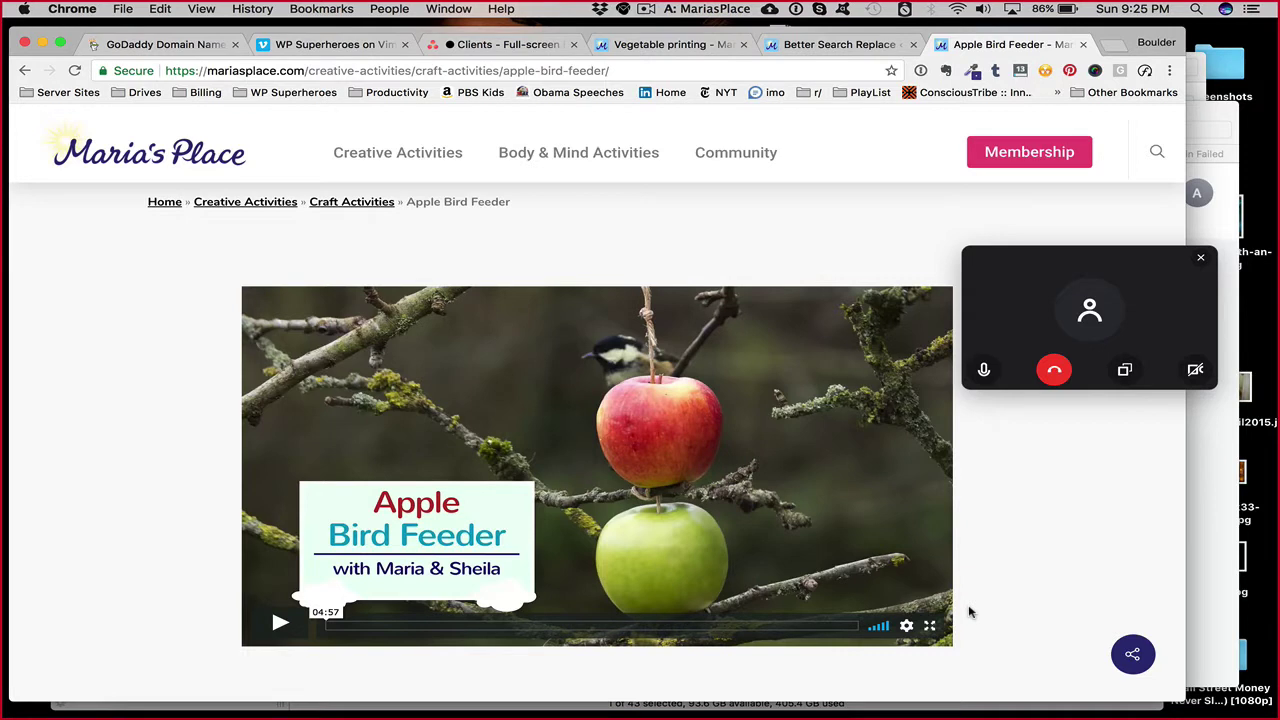
# Open DevTools and inspect the Apple Bird Feeder video's preview and #player elements
pyautogui.press('super+alt+i')
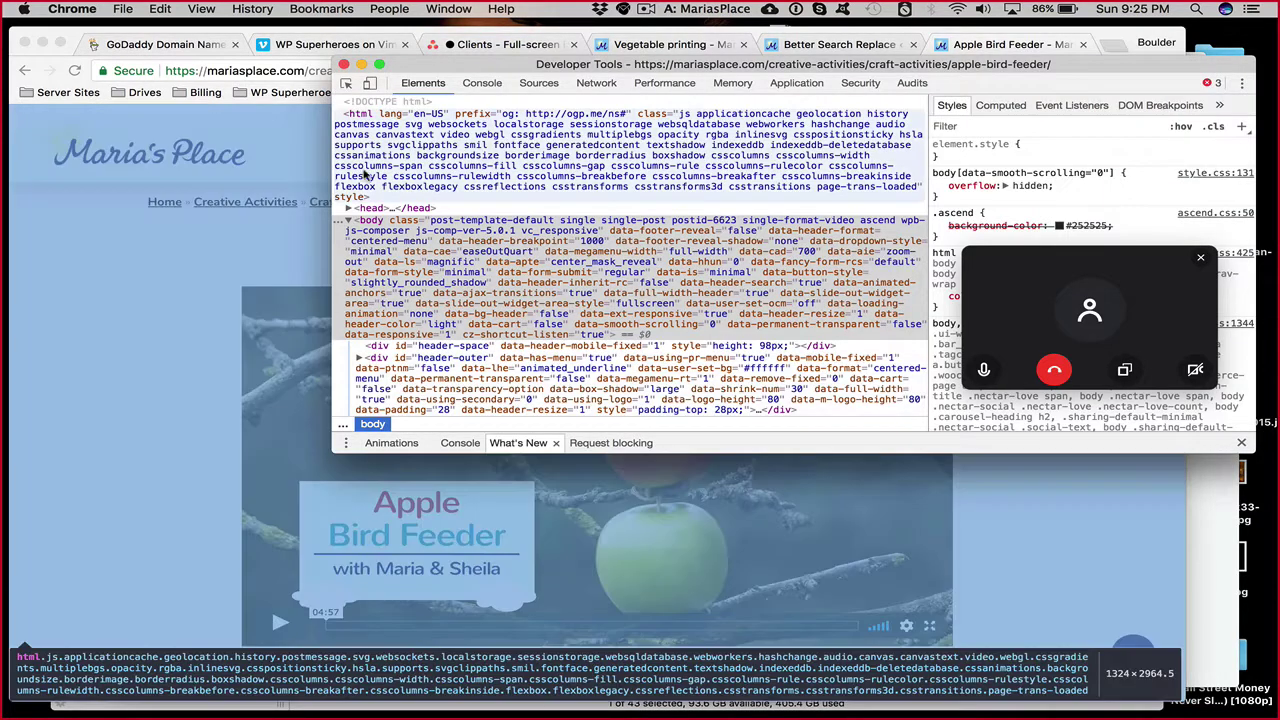
pyautogui.press('super+shift+c')
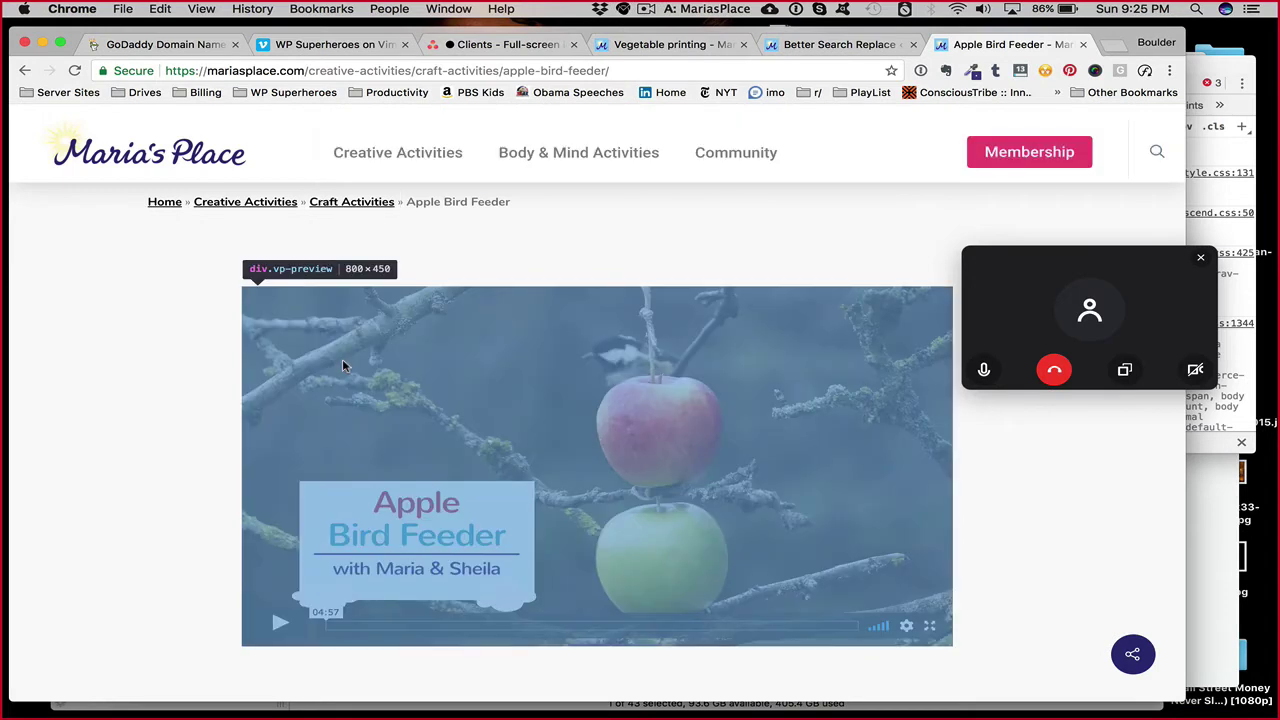
pyautogui.click(342, 364)
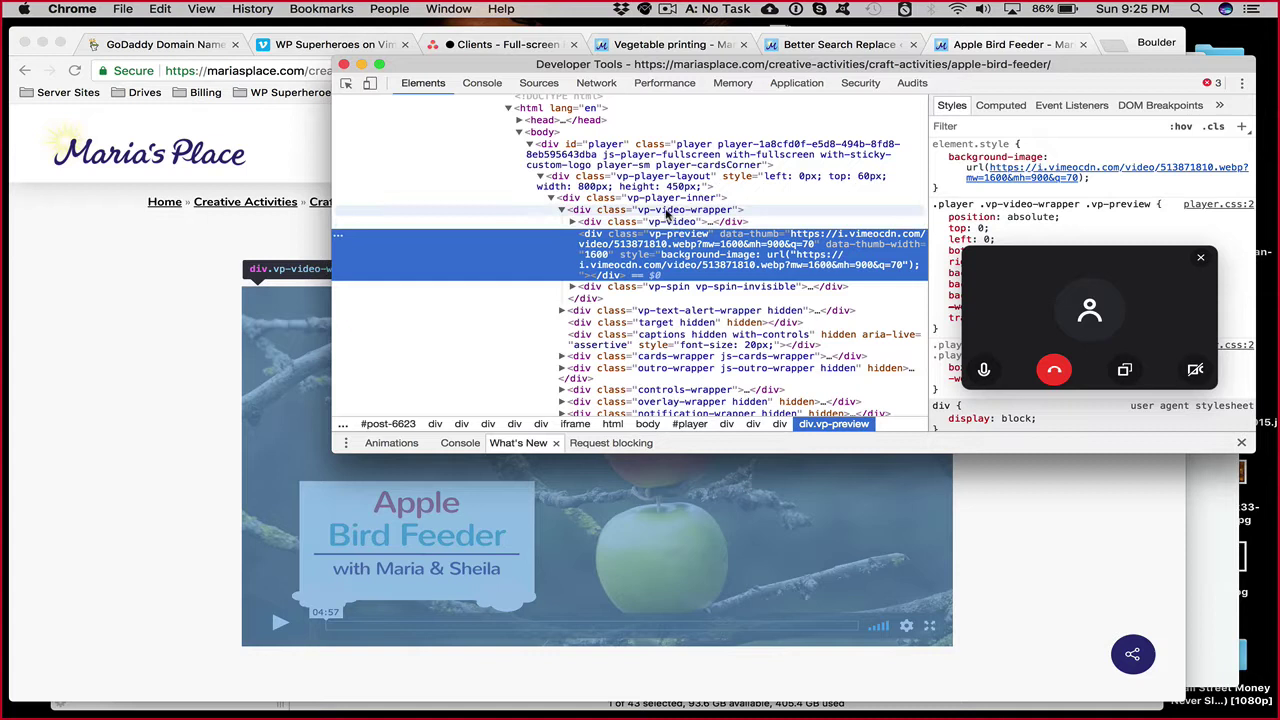
pyautogui.click(688, 163)
pyautogui.scroll(2, 688, 163)
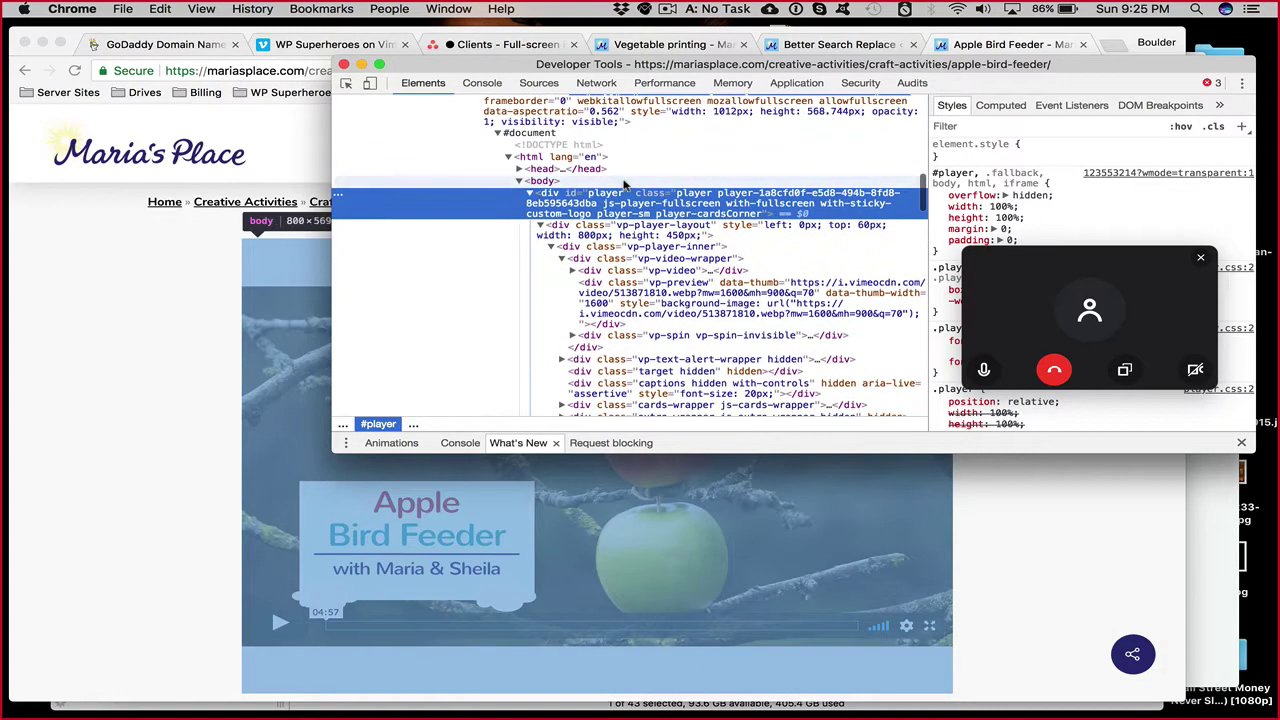
# Move DevTools aside, reselect div.vp-preview and div#player, then bring the browser window forward
pyautogui.moveTo(970, 66); pyautogui.dragTo(737, 64)
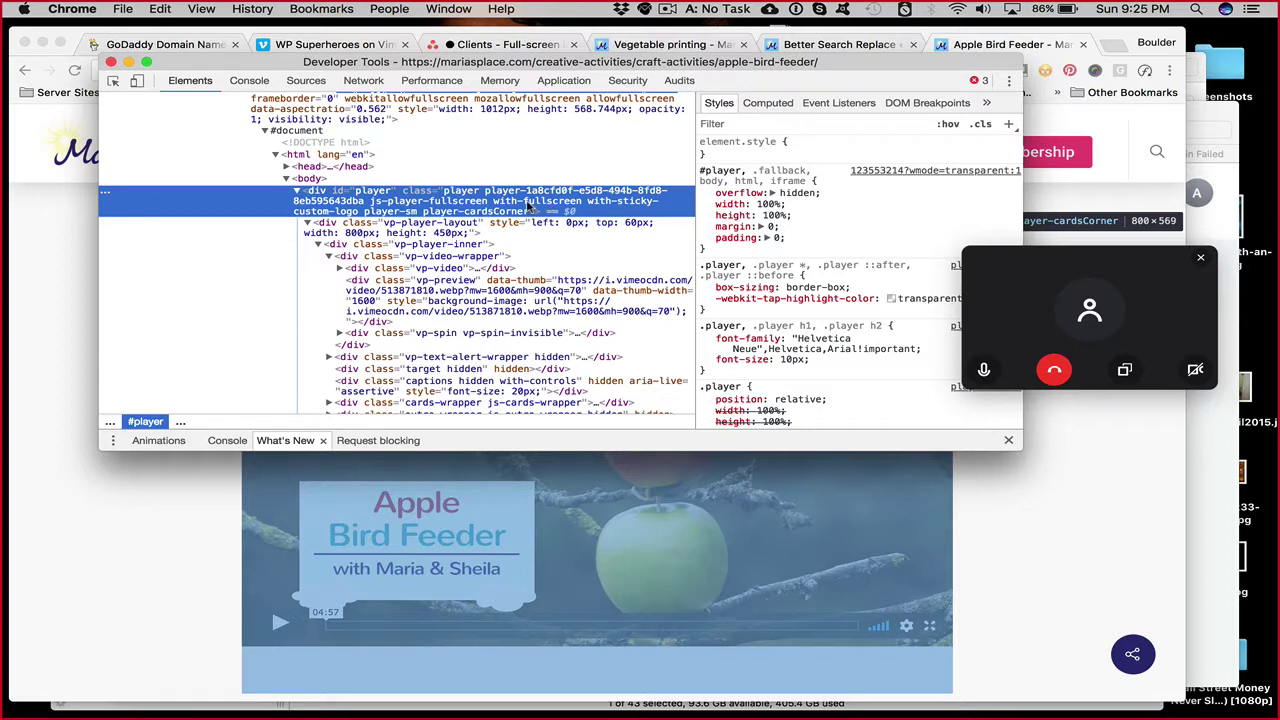
pyautogui.click(563, 291)
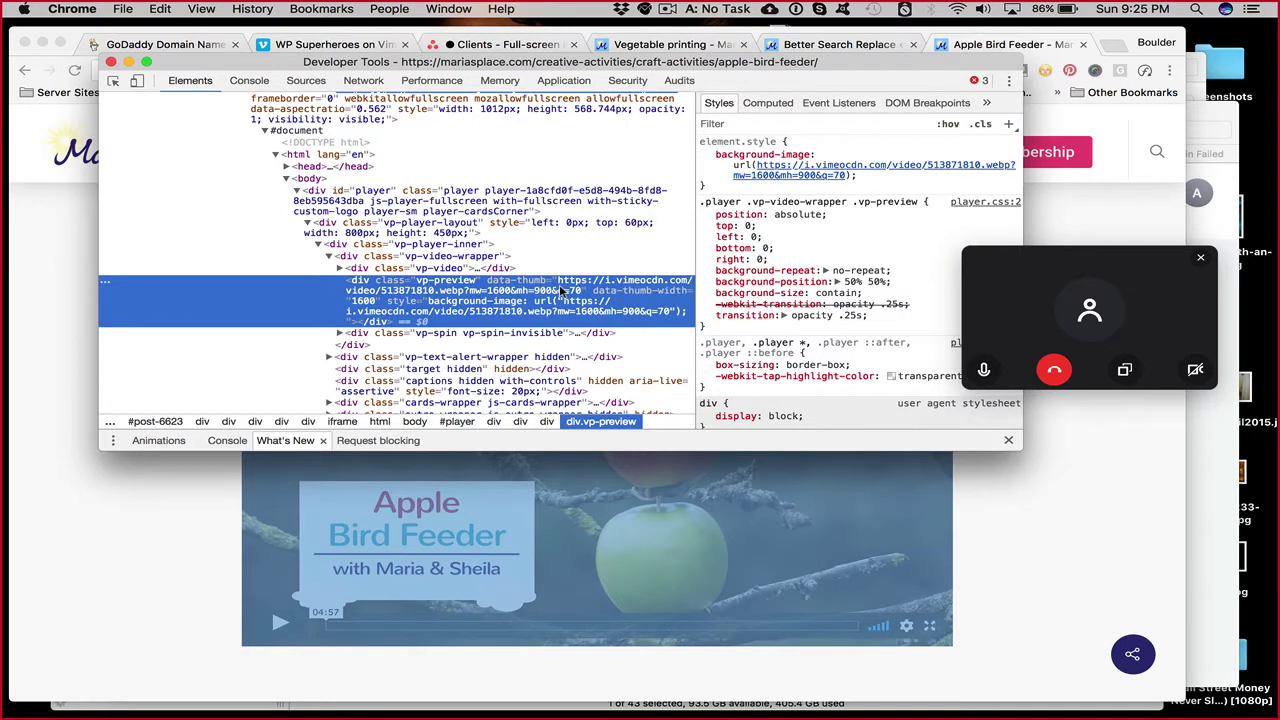
pyautogui.scroll(-3, 559, 284)
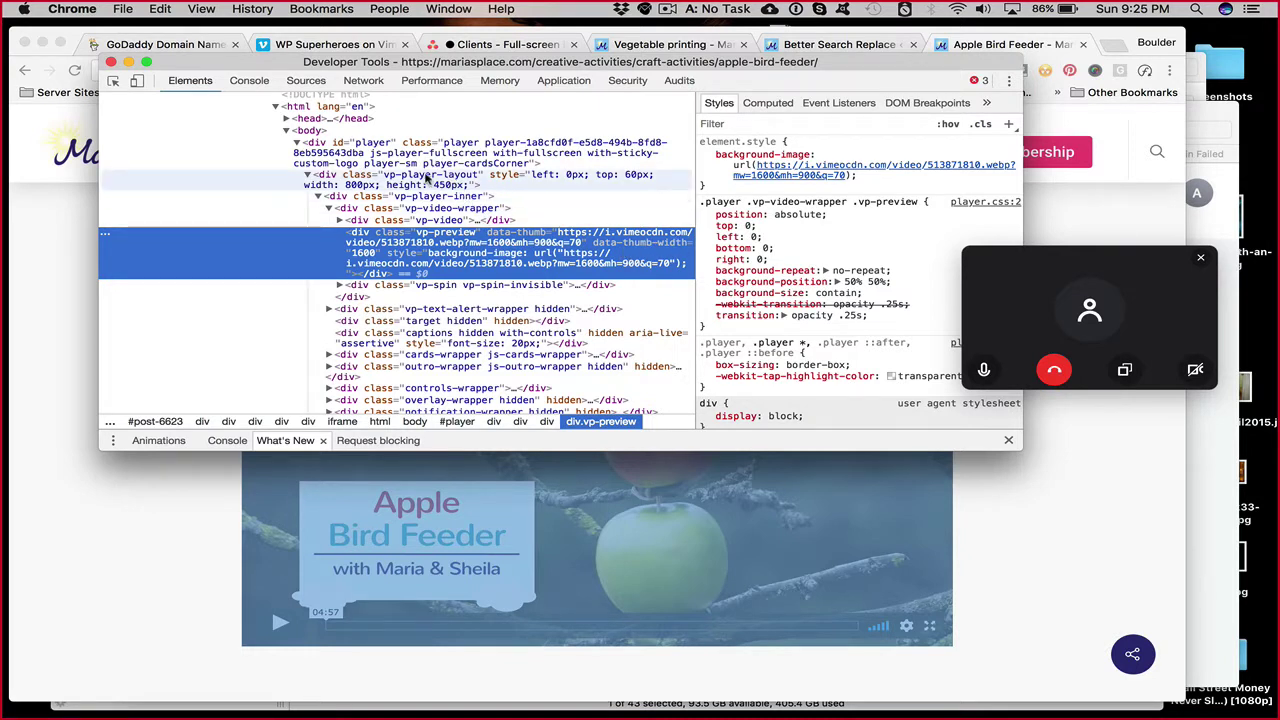
pyautogui.click(537, 152)
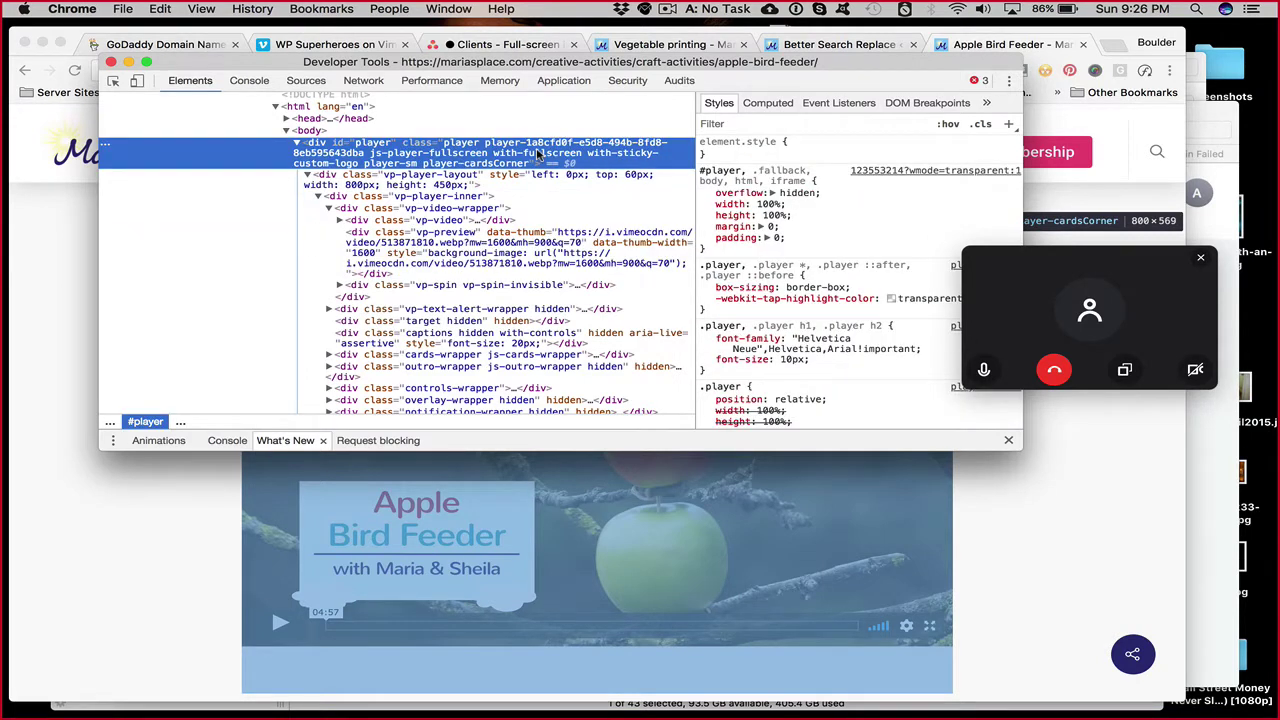
pyautogui.scroll(1, 537, 155)
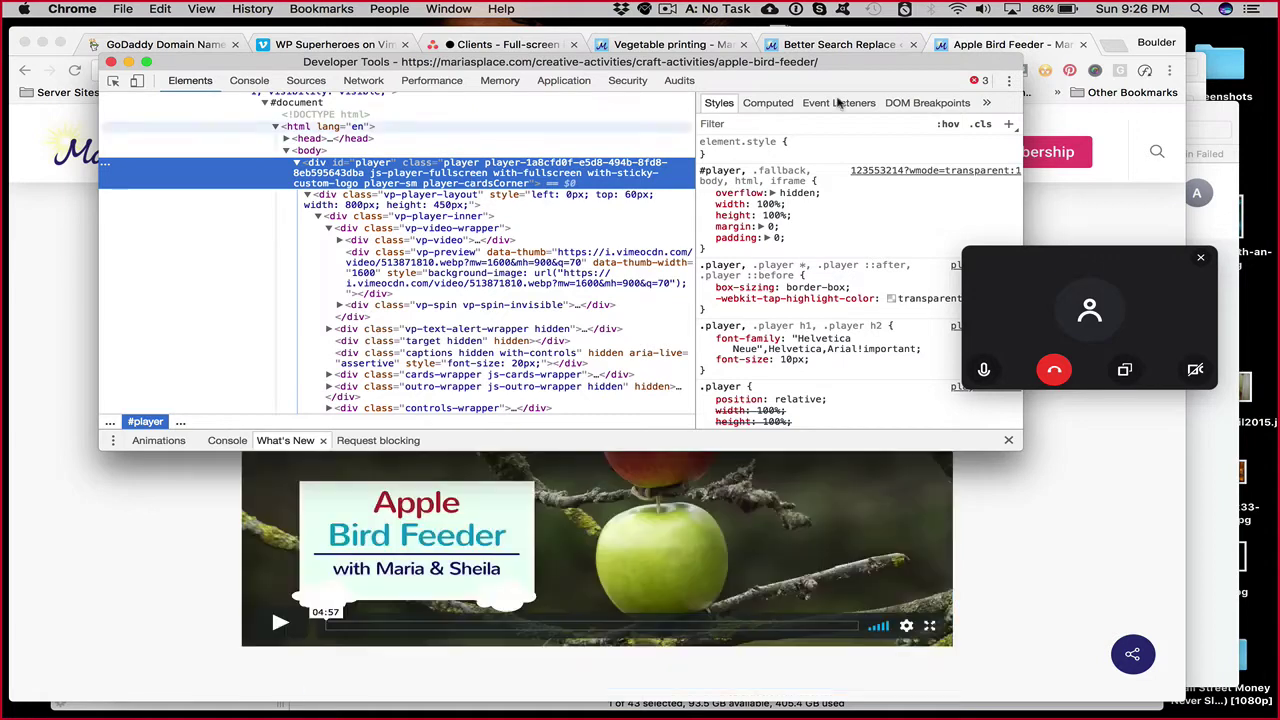
pyautogui.click(1034, 40)
# Inspect the Vegetable printing video's div.vp-preview and div#player in DevTools, then close DevTools
pyautogui.click(830, 45)
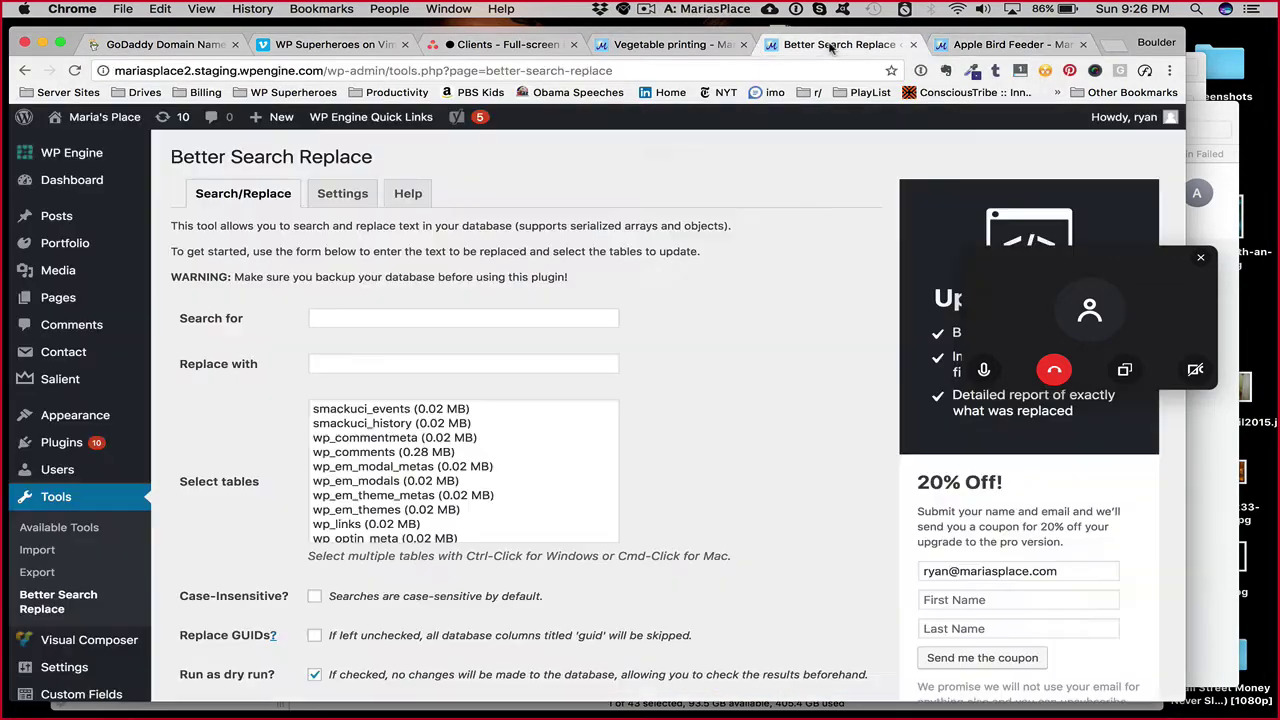
pyautogui.click(680, 46)
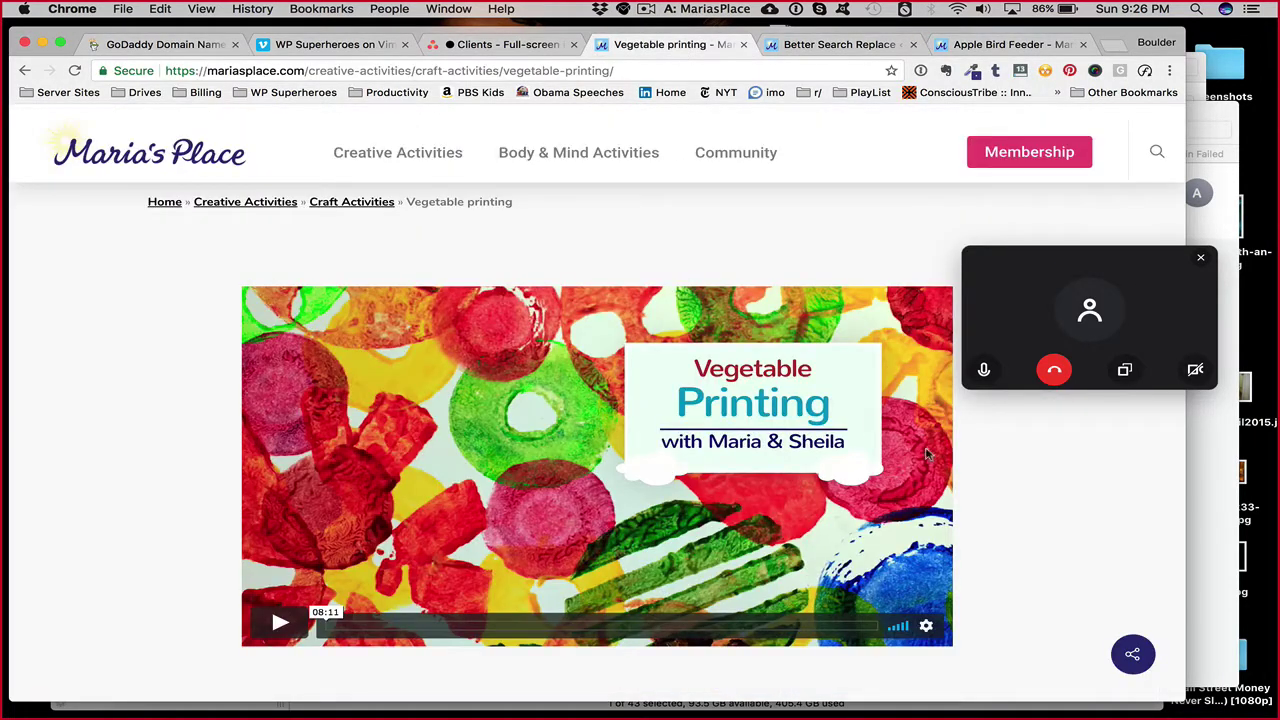
pyautogui.press('super+alt+i')
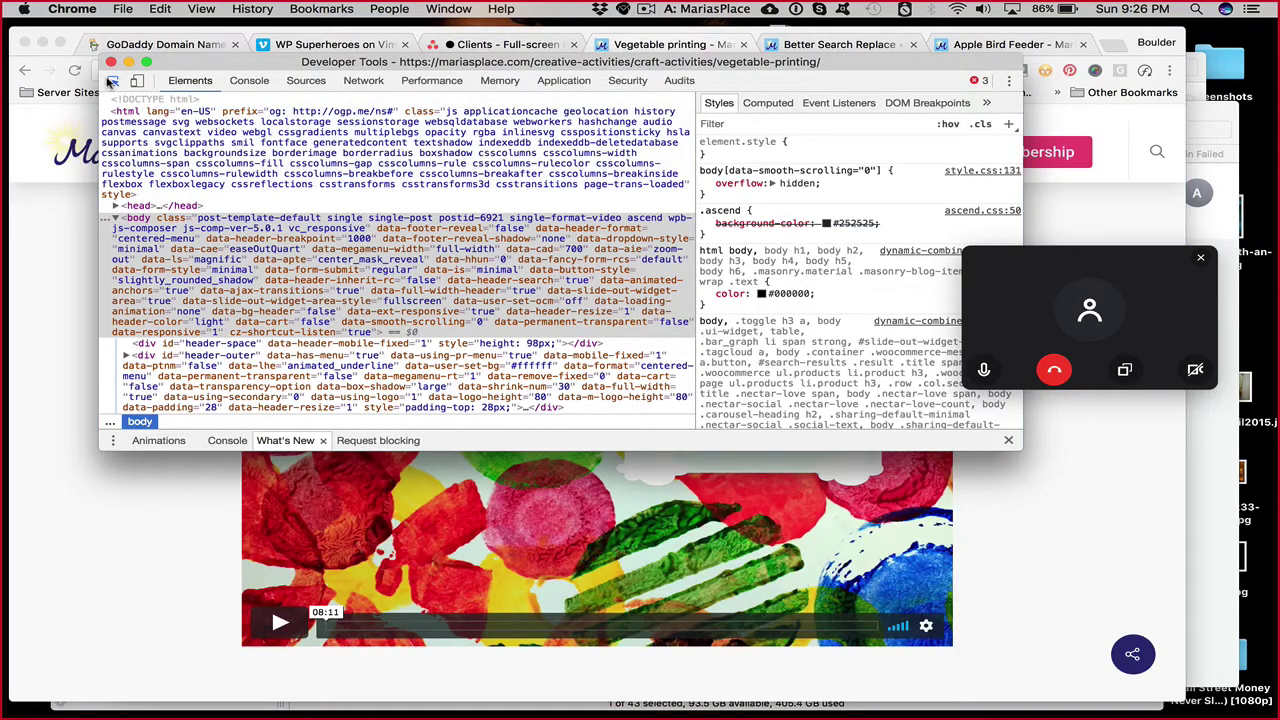
pyautogui.click(112, 82)
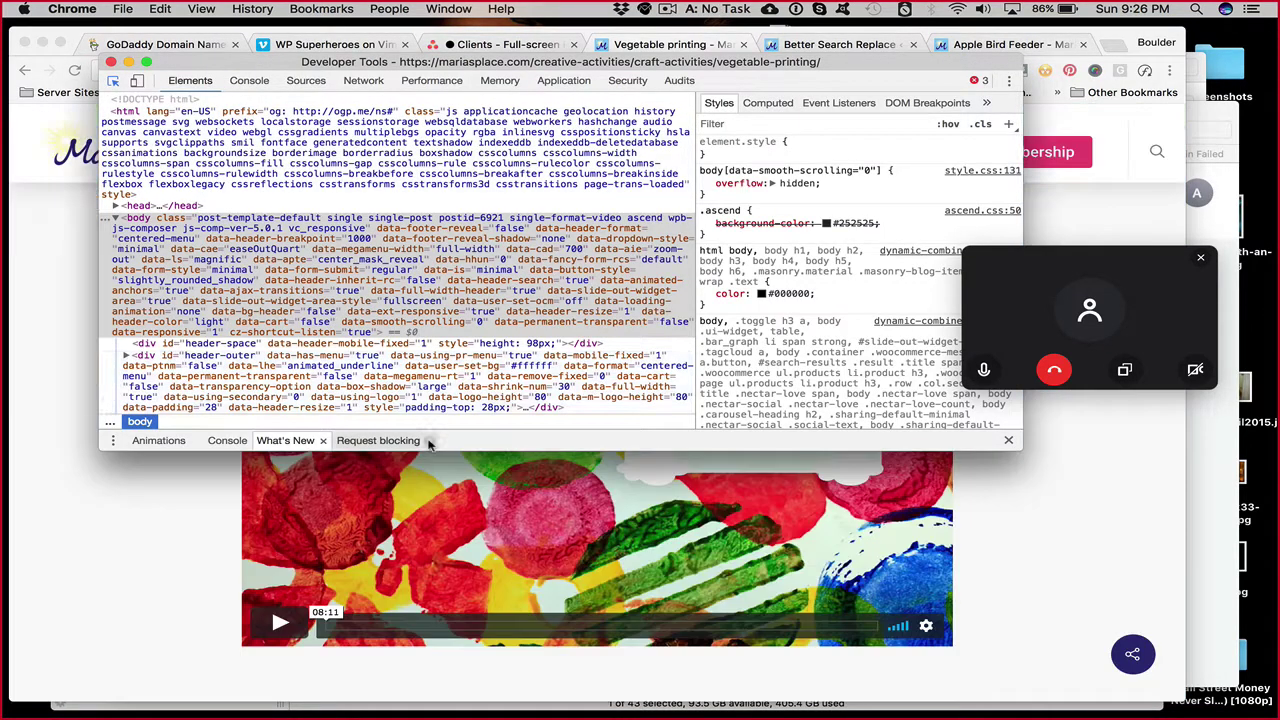
pyautogui.click(450, 514)
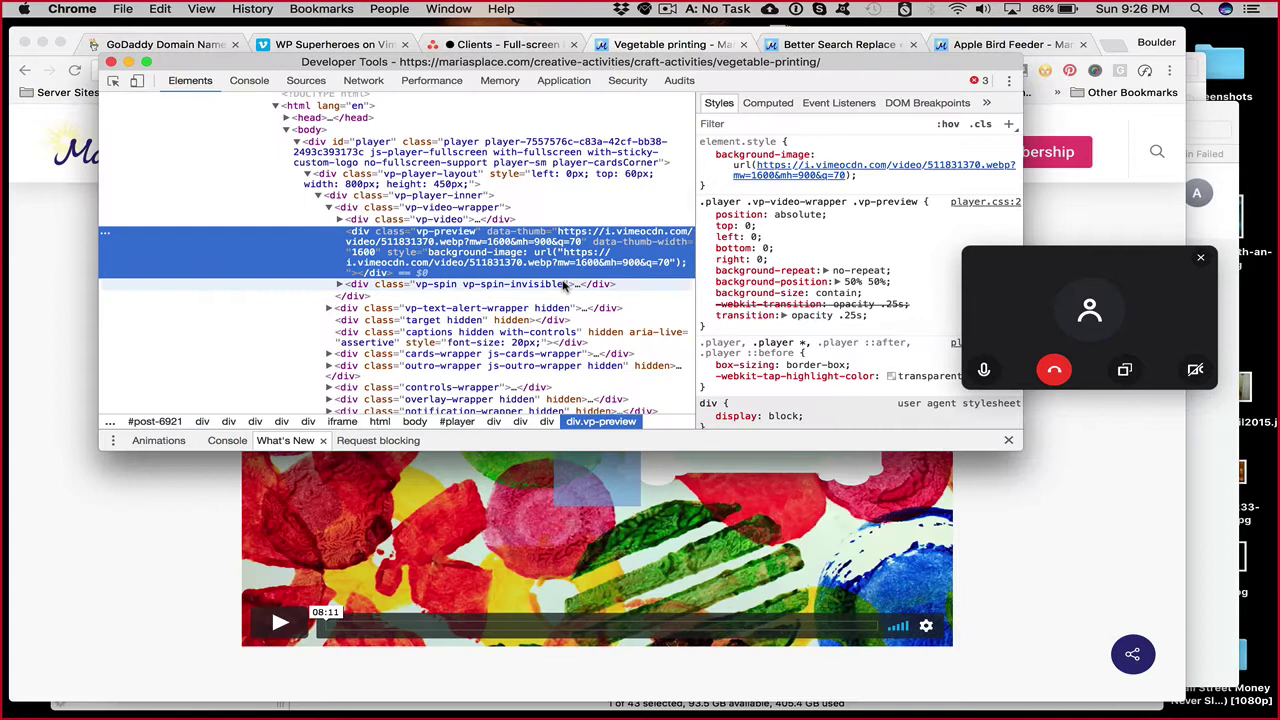
pyautogui.click(455, 164)
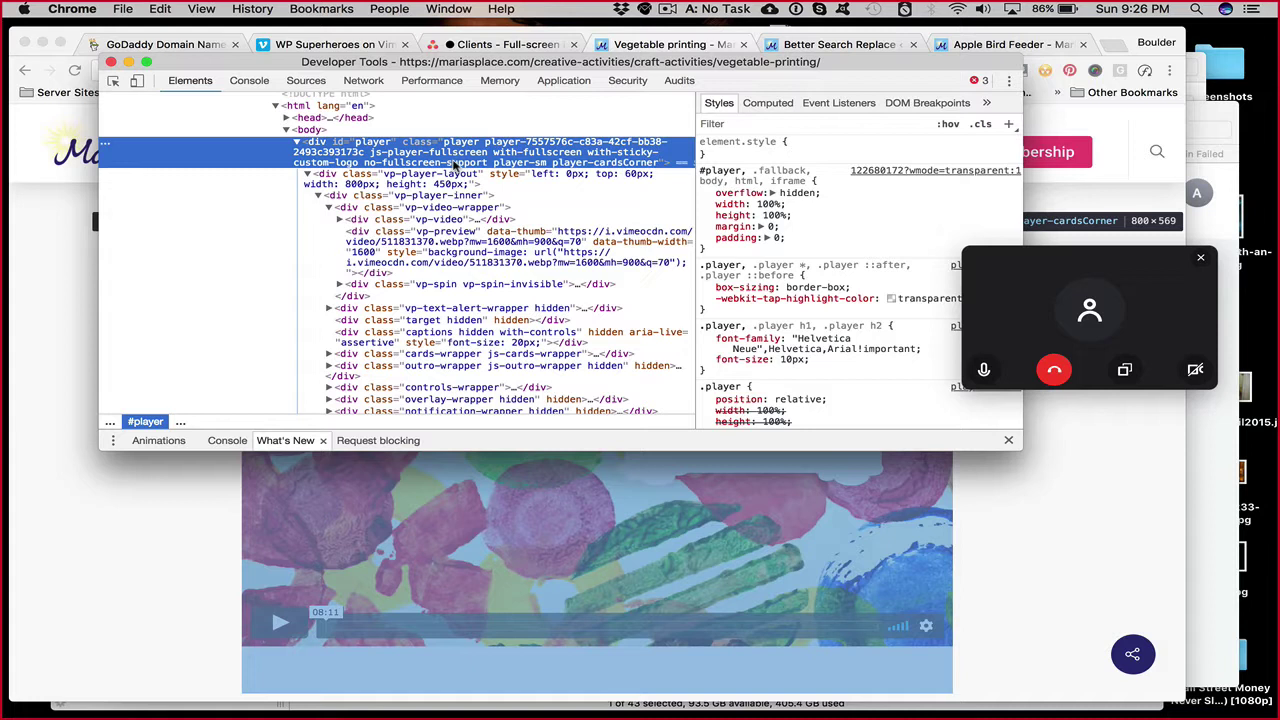
pyautogui.press('super+alt+i')
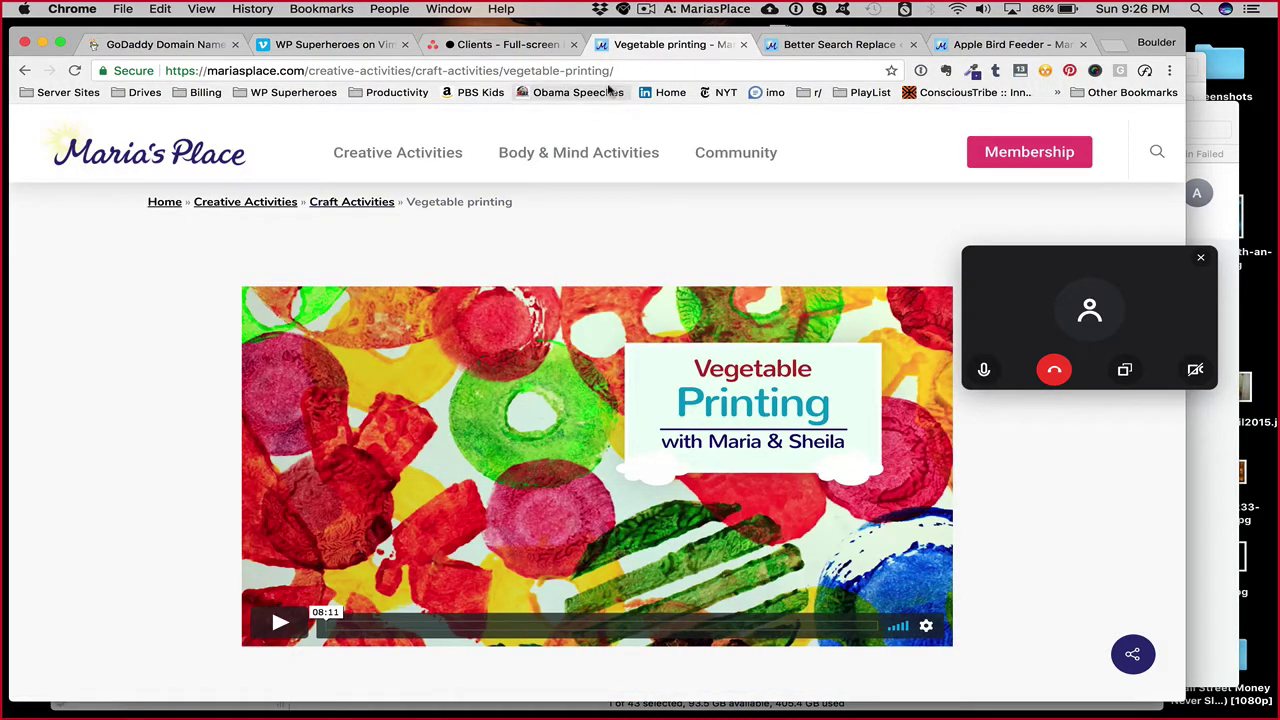
# Duplicate the Vegetable printing tab, point the copy's address at wp-admin, and return to Better Search Replace
pyautogui.moveTo(308, 72); pyautogui.dragTo(603, 78)
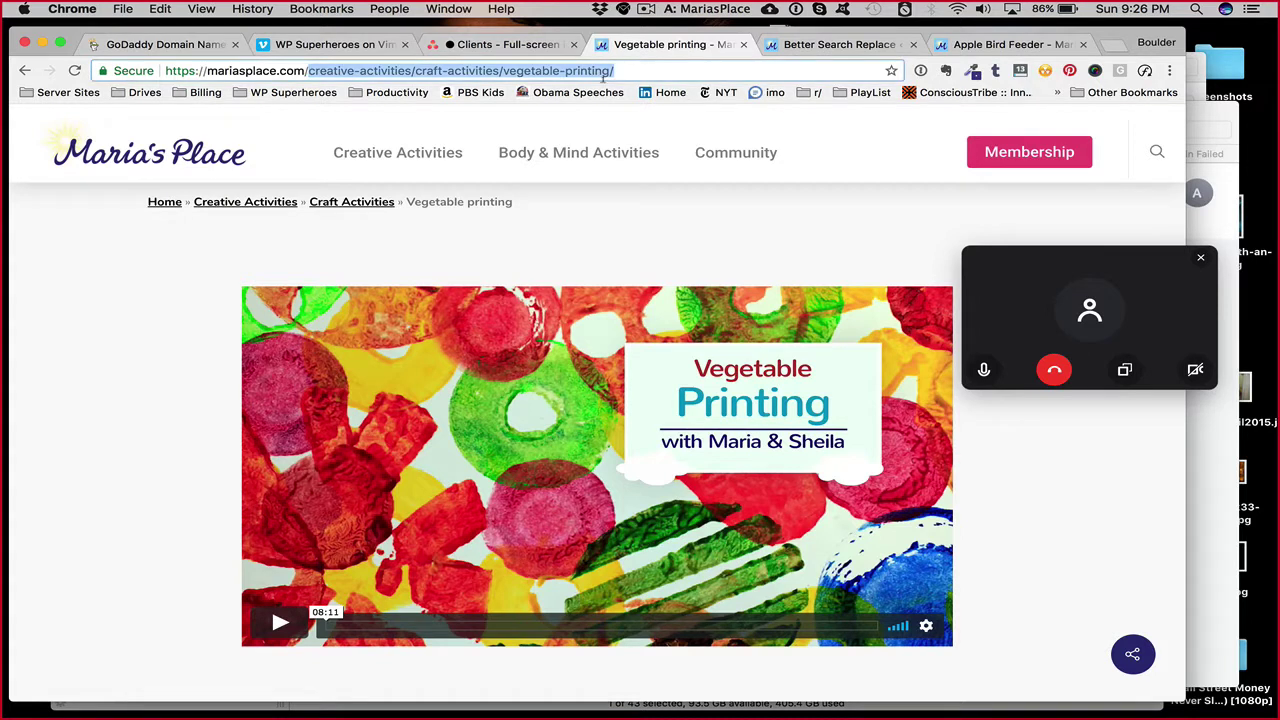
pyautogui.rightClick(670, 44)
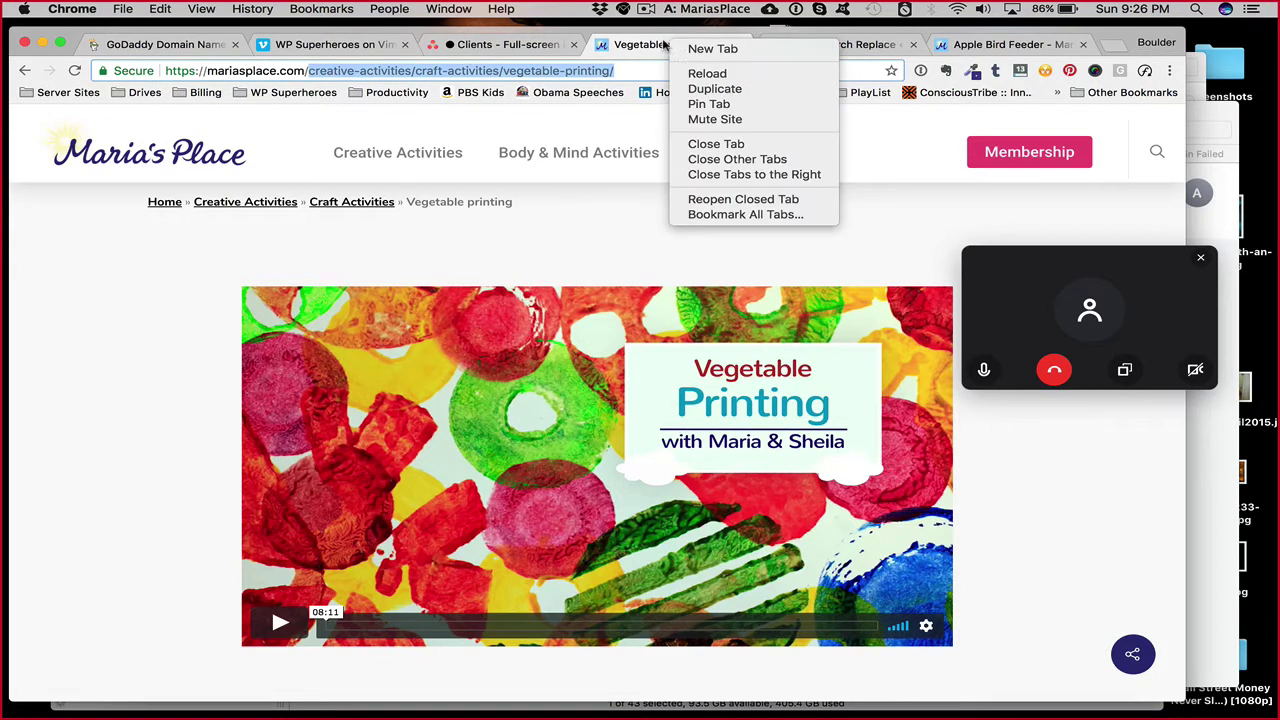
pyautogui.click(712, 89)
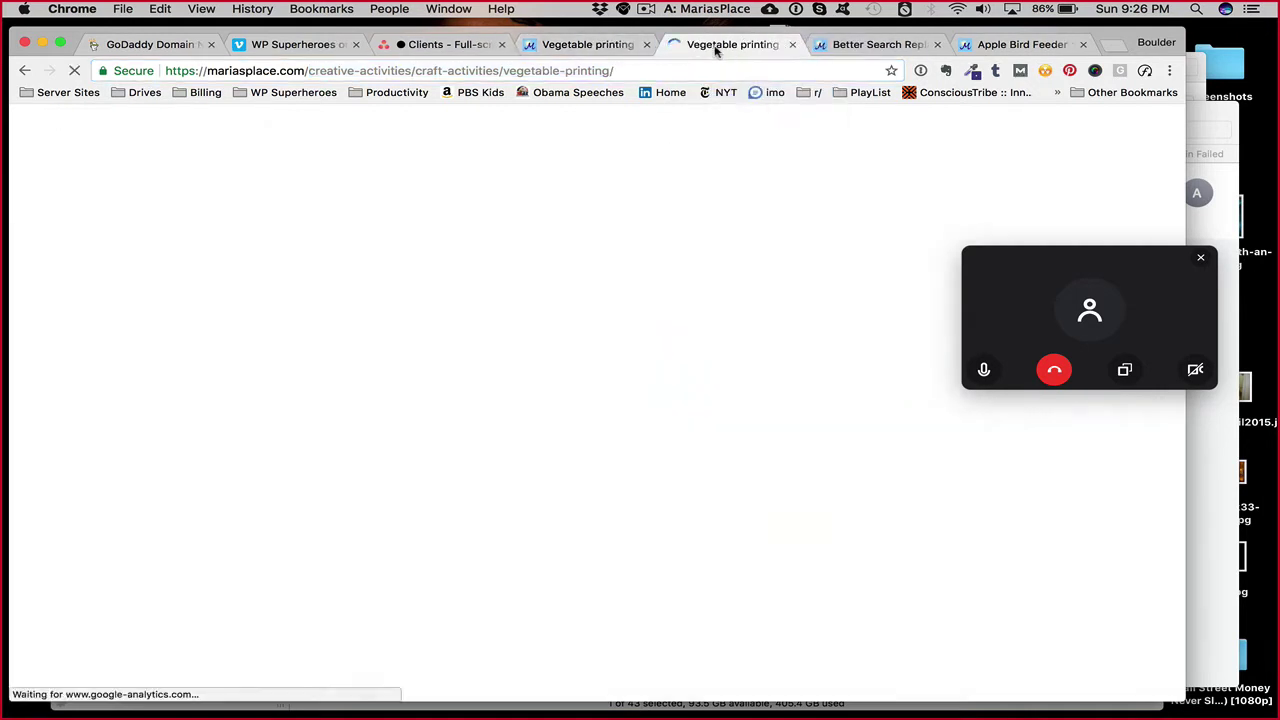
pyautogui.moveTo(656, 68); pyautogui.dragTo(308, 72)
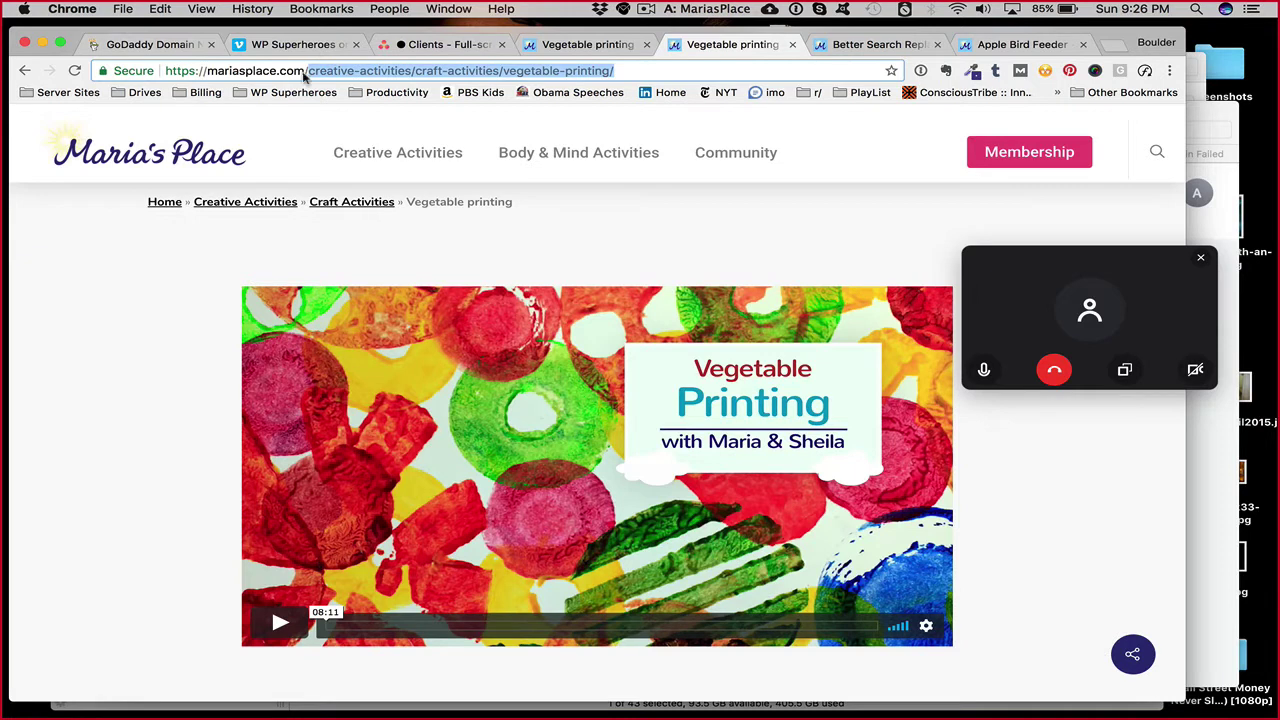
pyautogui.write('wp-admin')
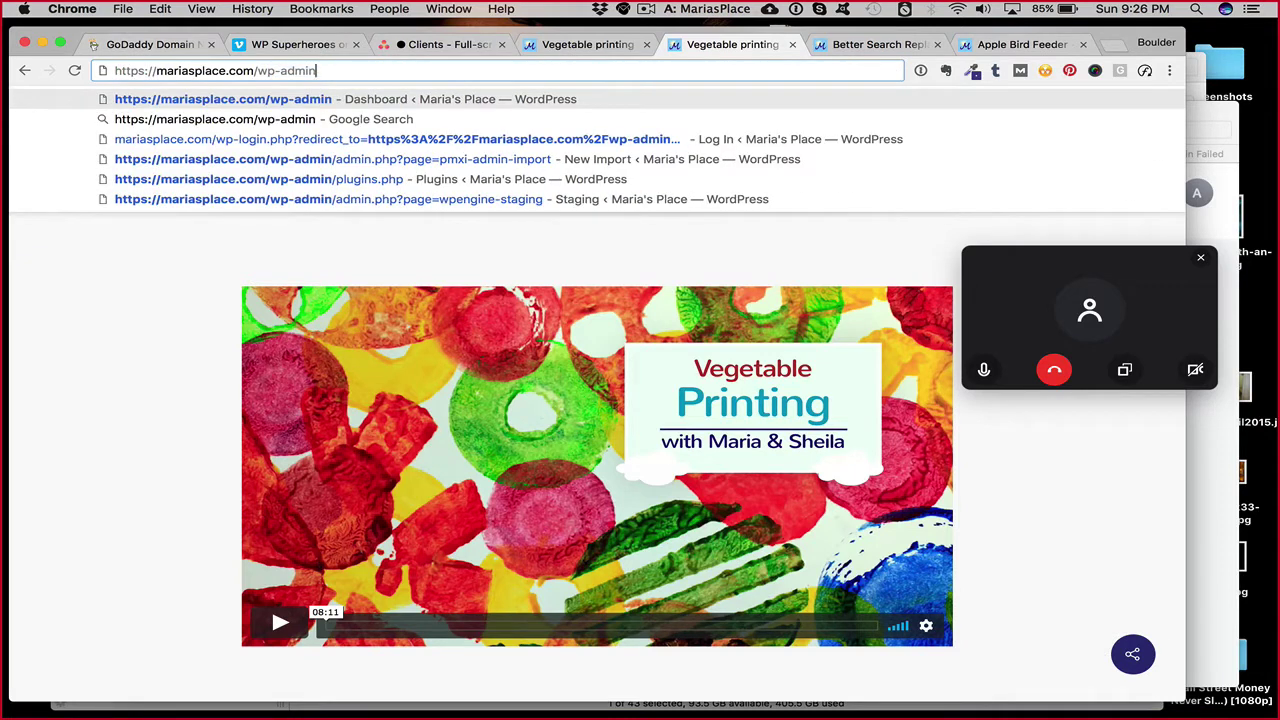
pyautogui.click(583, 47)
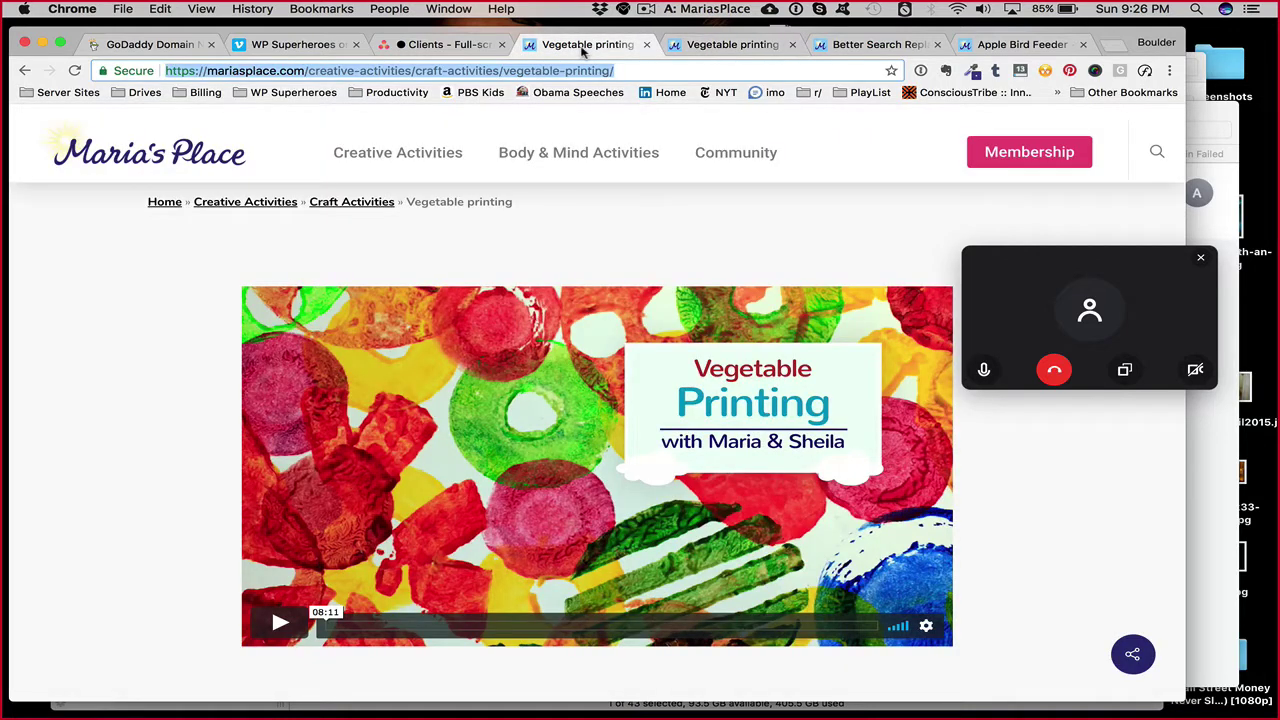
pyautogui.click(1001, 46)
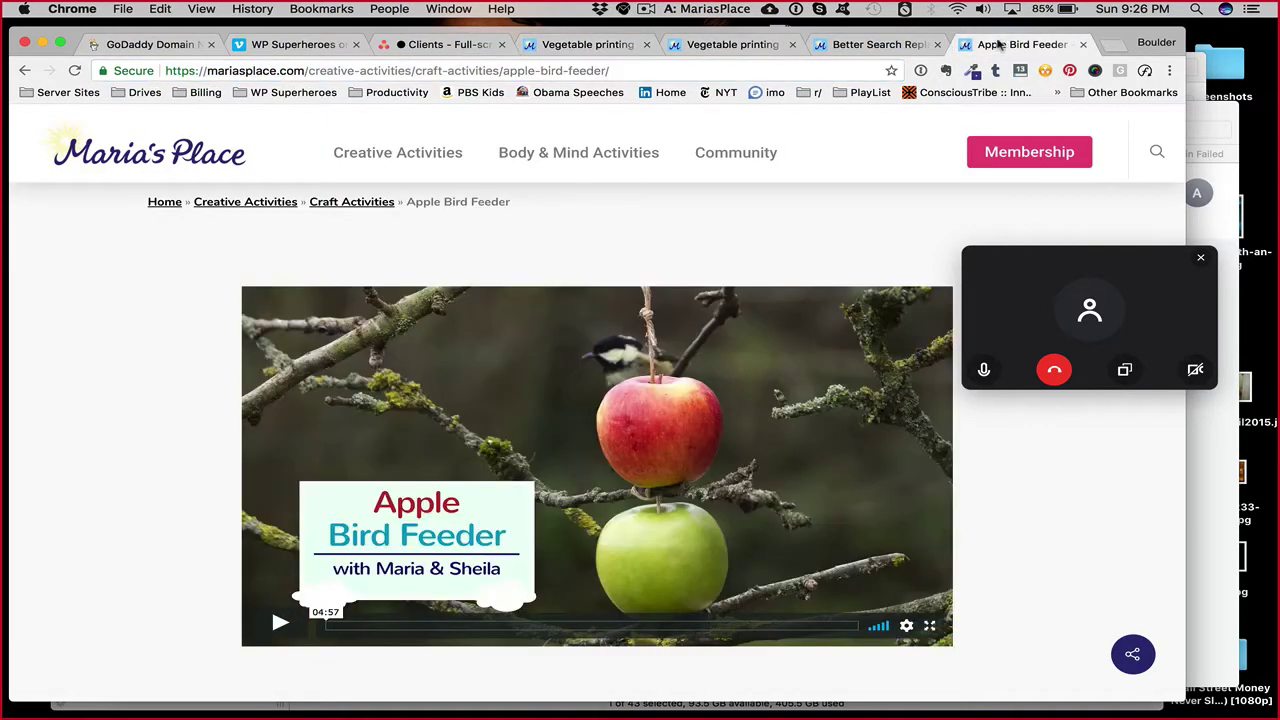
pyautogui.click(886, 47)
# Search the staging site's posts for 've' and open Vegetable printing in the post editor
pyautogui.moveTo(68, 226)
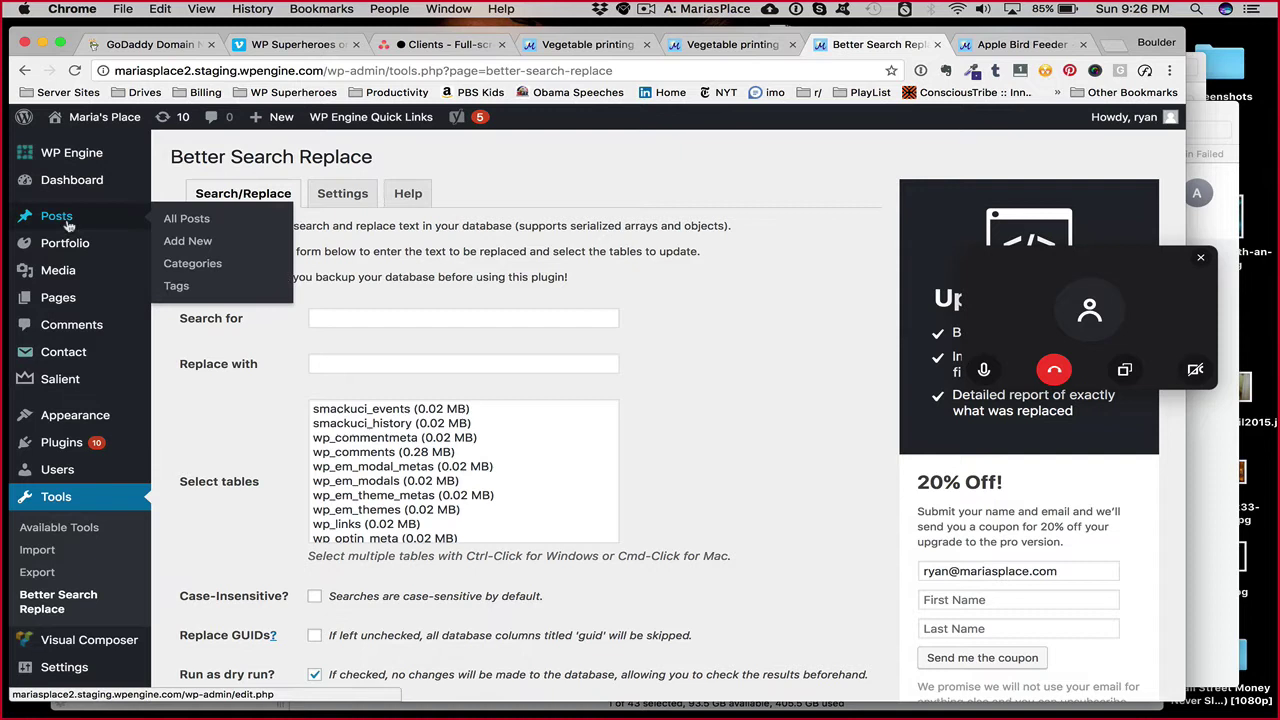
pyautogui.click(62, 302)
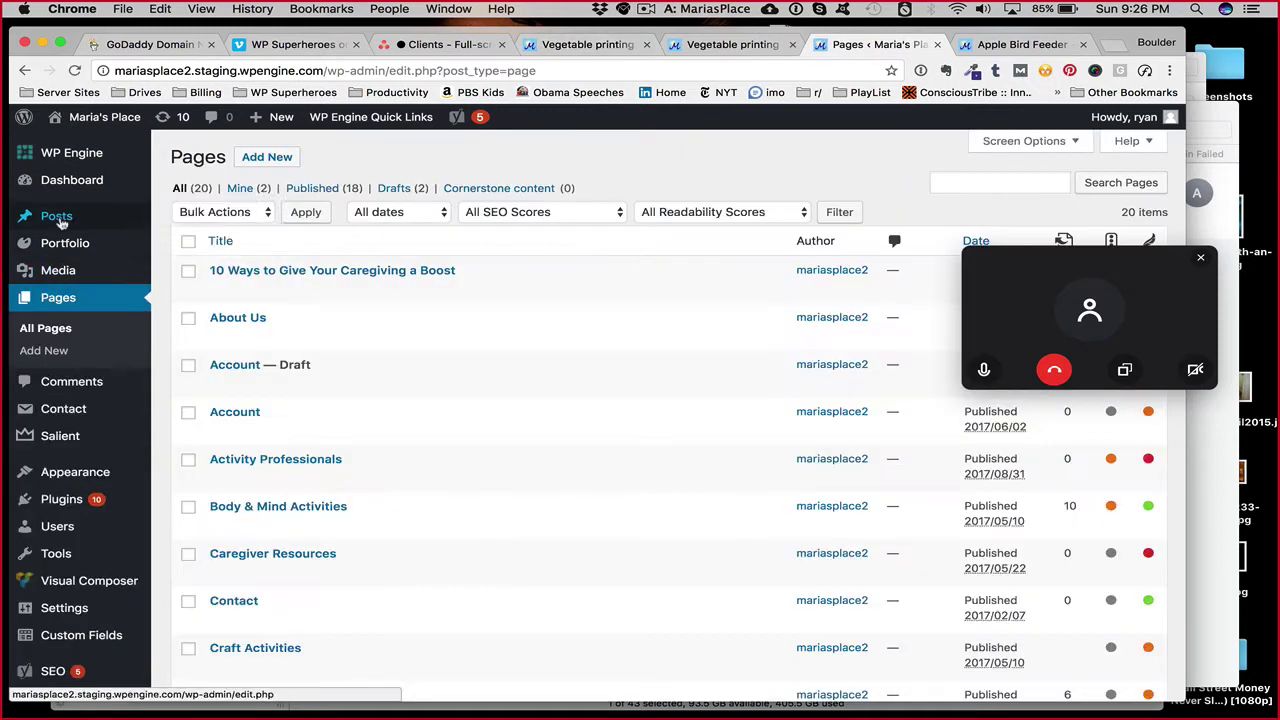
pyautogui.moveTo(62, 222)
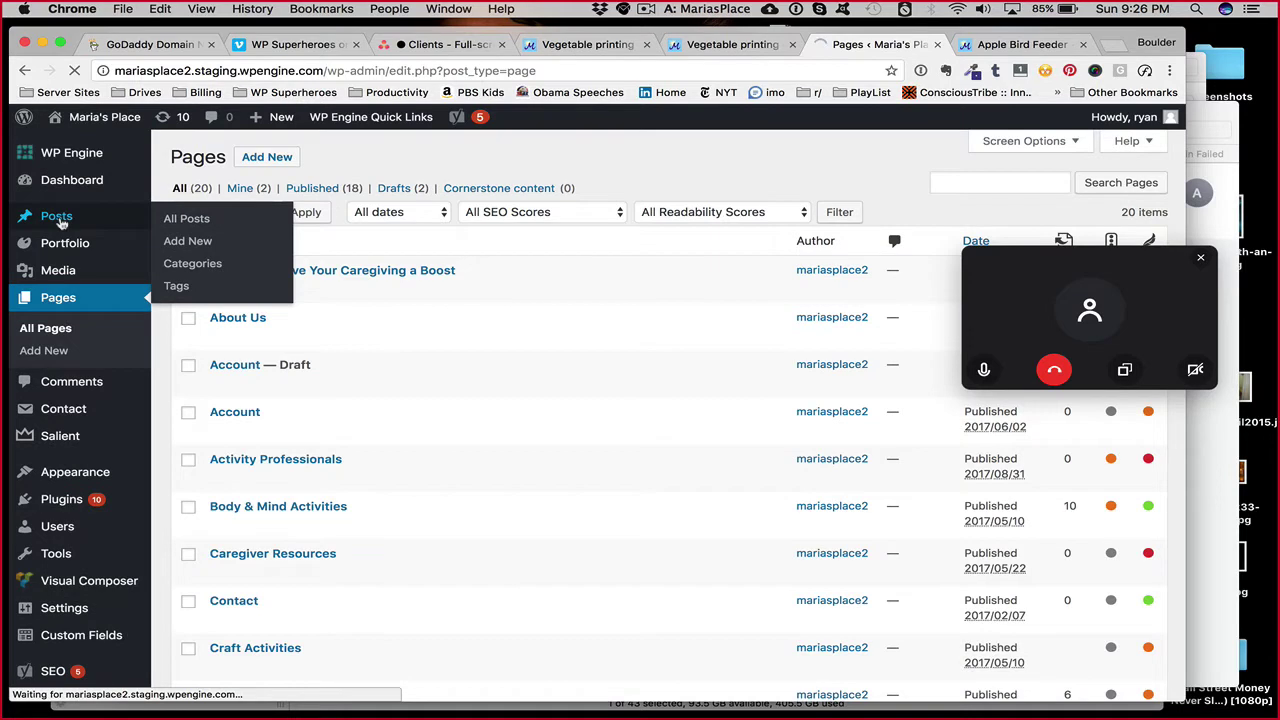
pyautogui.click(965, 184)
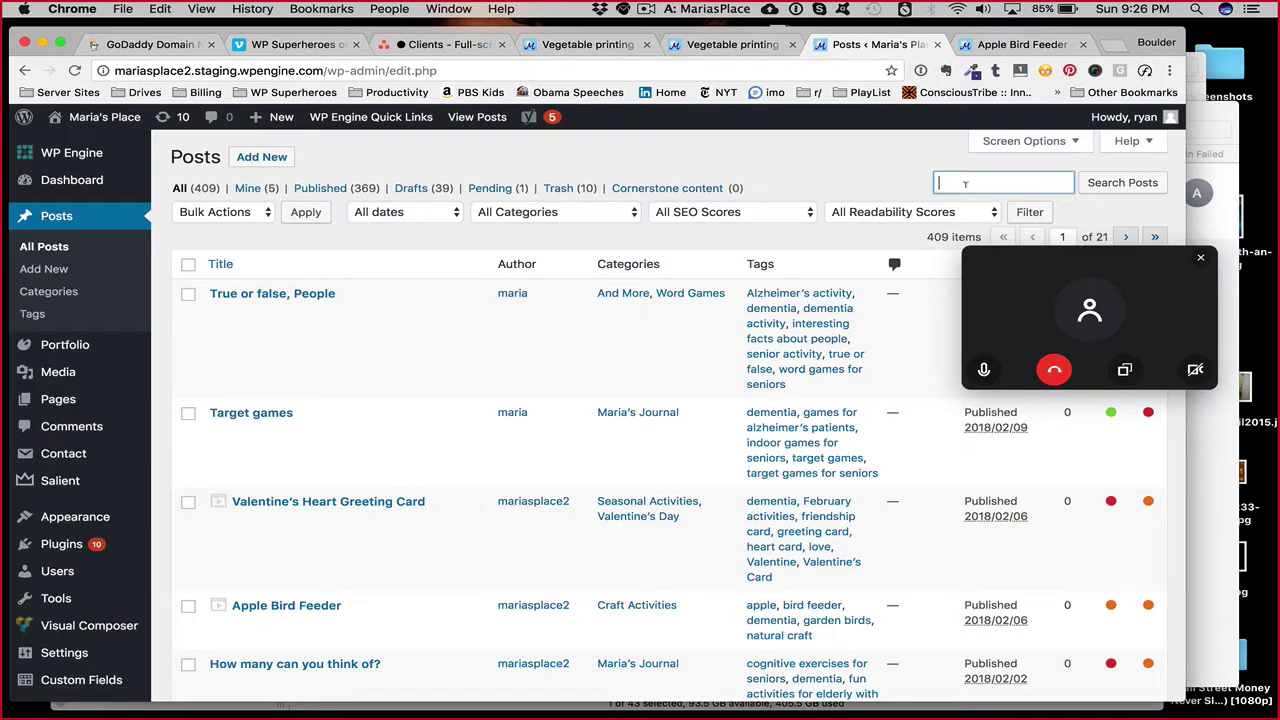
pyautogui.write('vegetable')
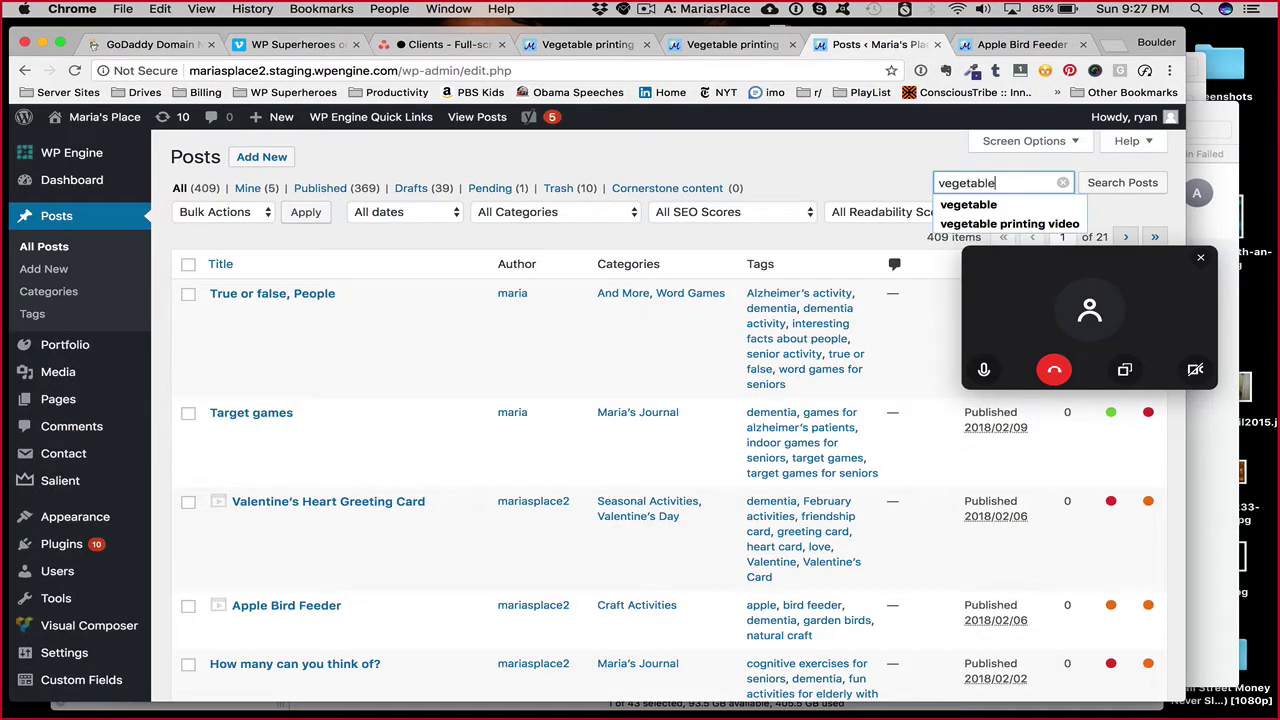
pyautogui.press('Return')
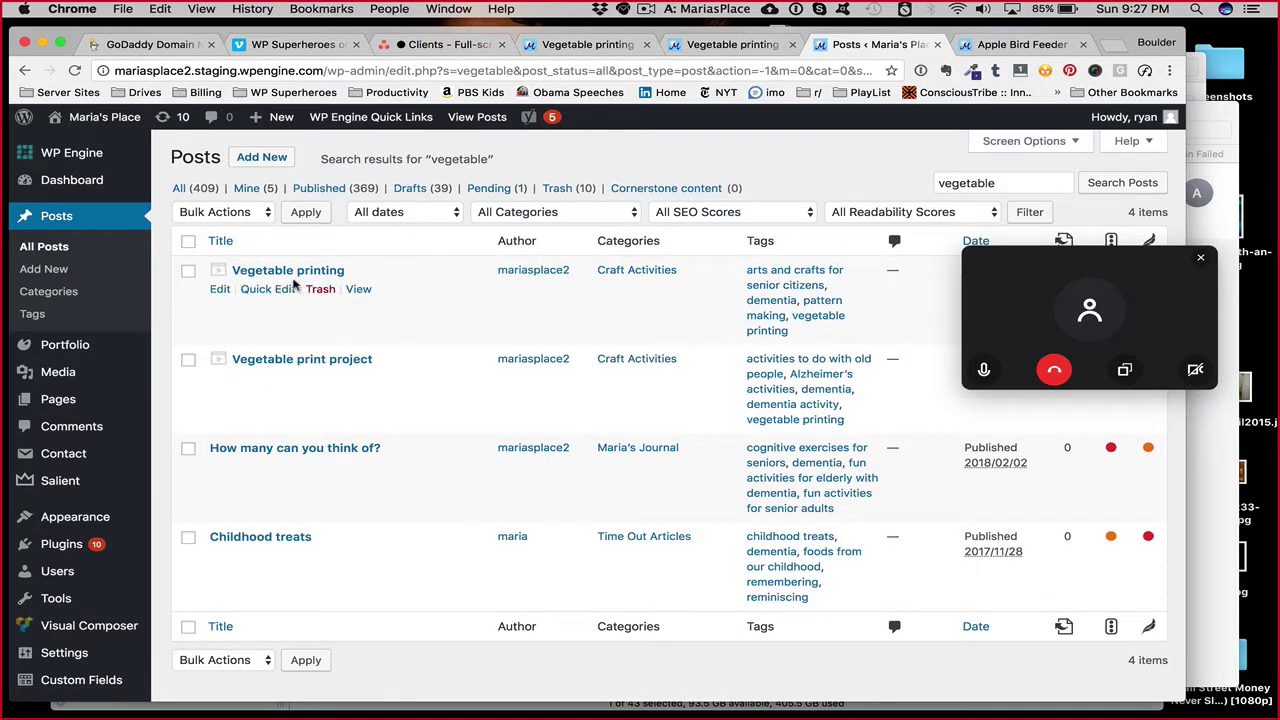
pyautogui.click(218, 289)
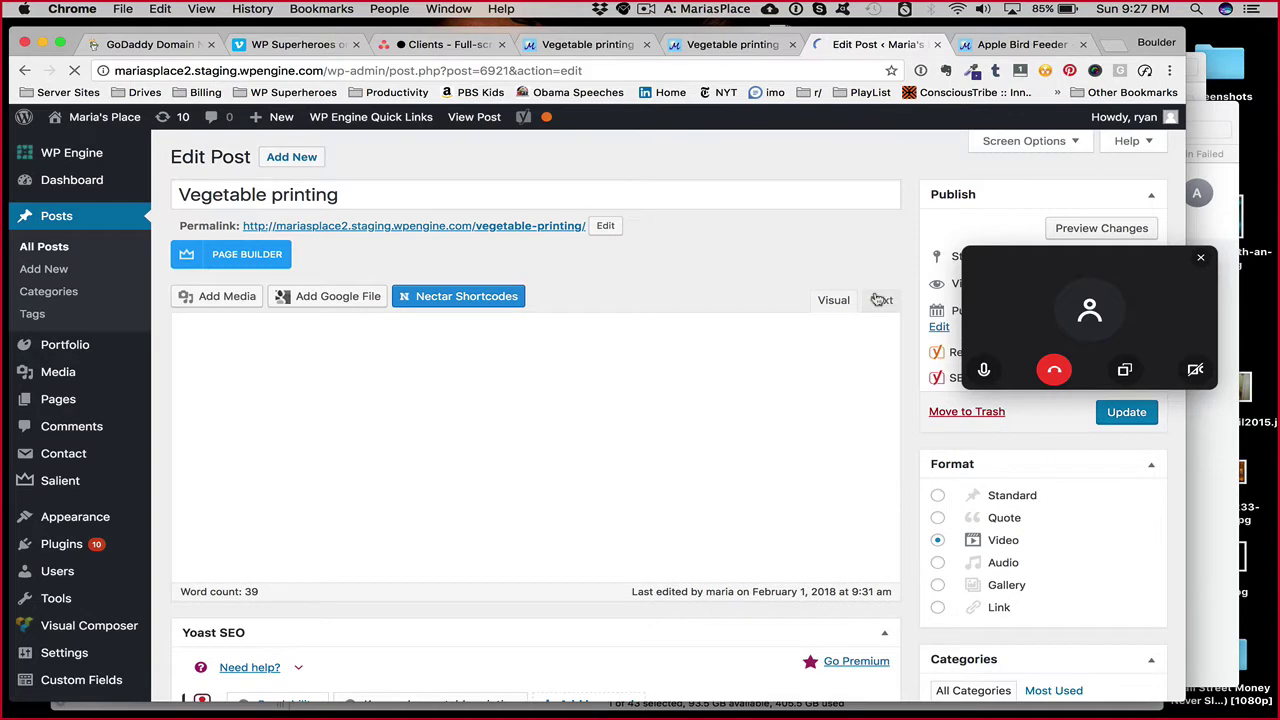
# Switch Vegetable printing's content to Text view and select the Vimeo iframe in its Embedded Code field
pyautogui.click(884, 300)
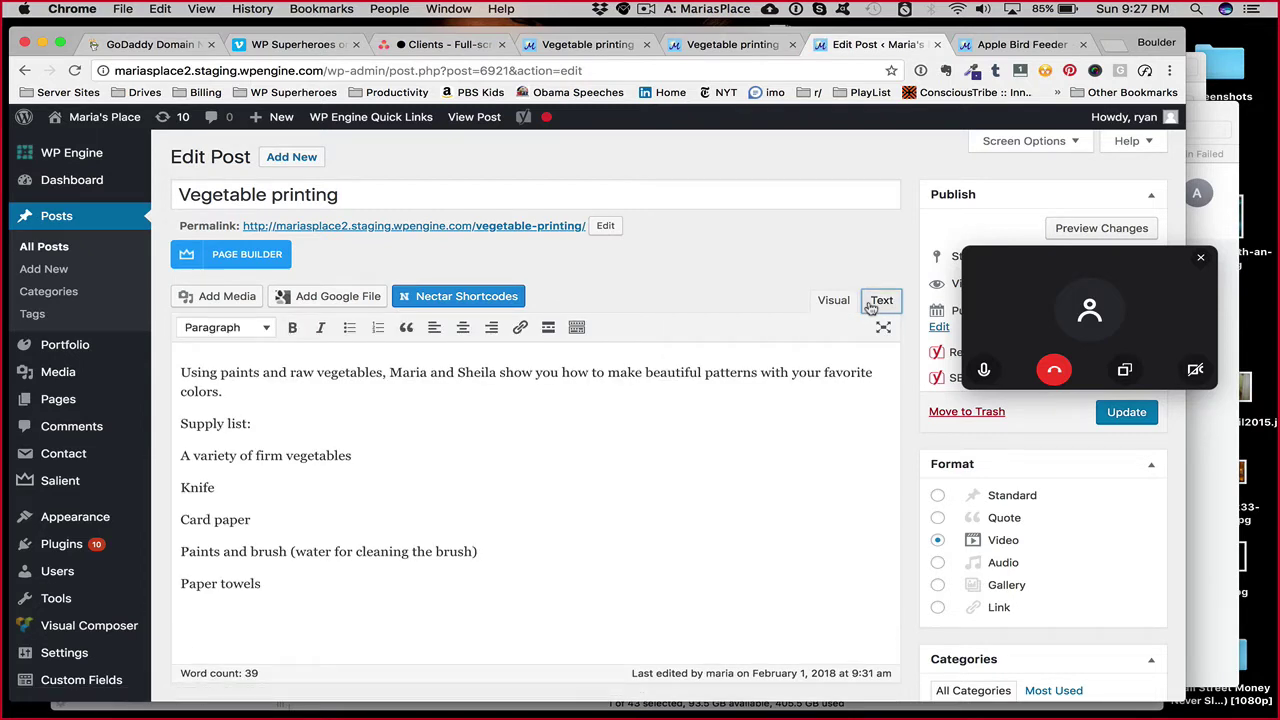
pyautogui.click(874, 302)
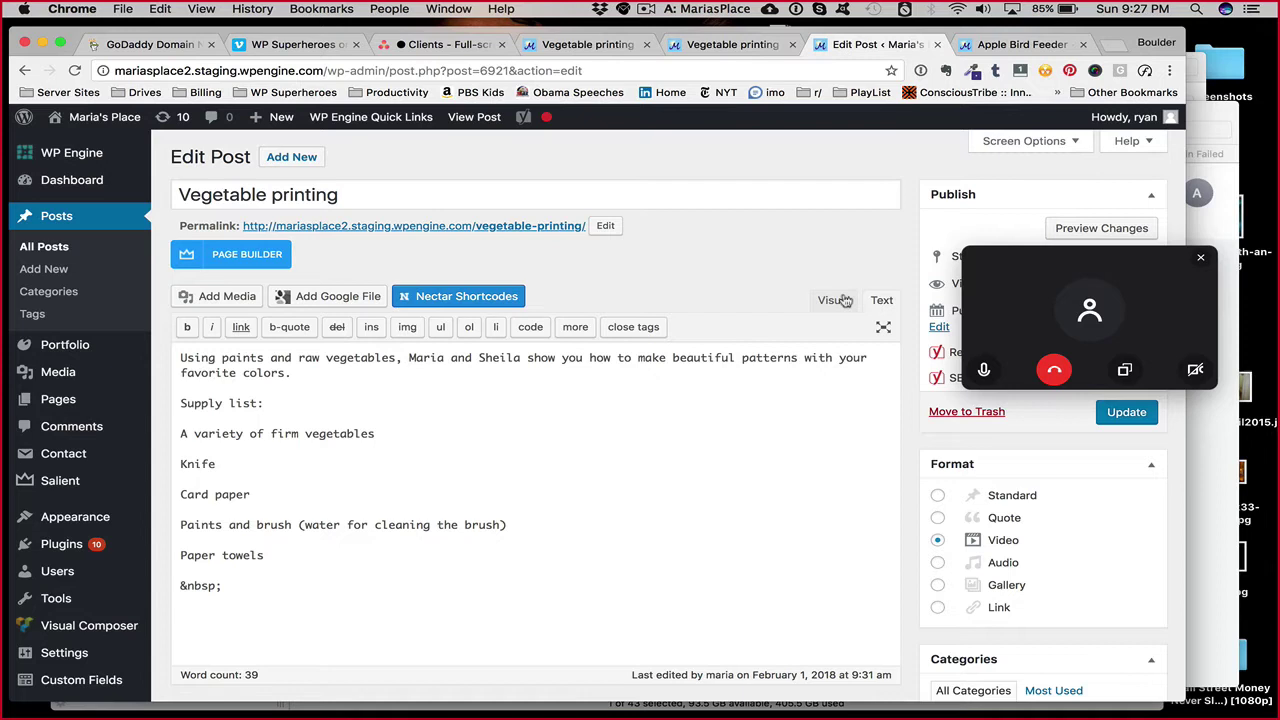
pyautogui.scroll(-10, 815, 294)
pyautogui.scroll(-3, 815, 292)
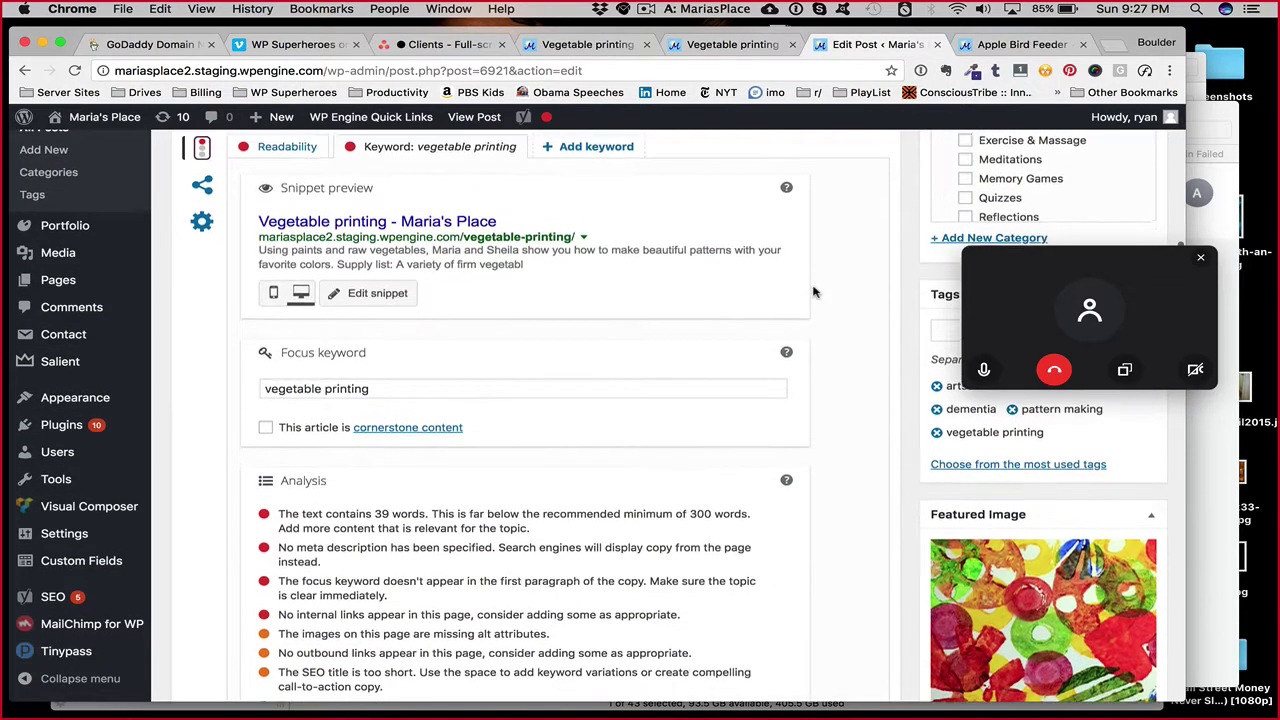
pyautogui.scroll(-1, 813, 291)
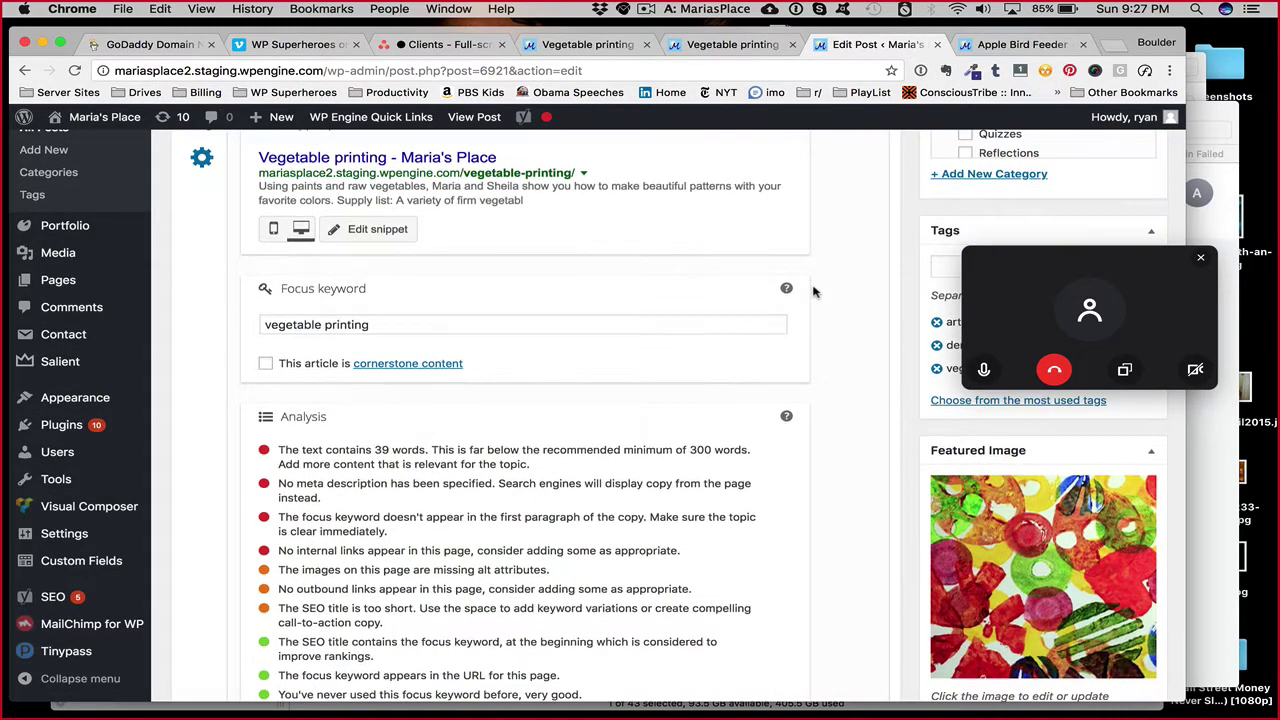
pyautogui.scroll(5, 813, 291)
pyautogui.scroll(-10, 813, 291)
pyautogui.scroll(-10, 813, 291)
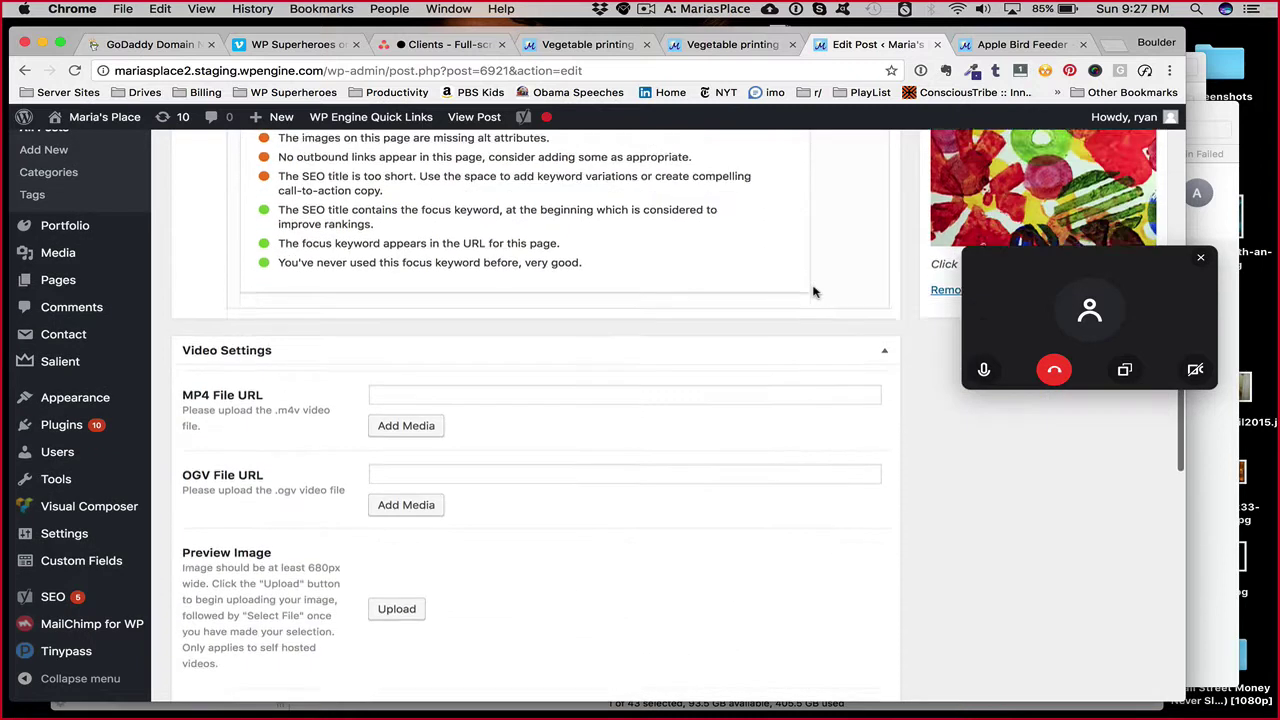
pyautogui.scroll(-1, 813, 292)
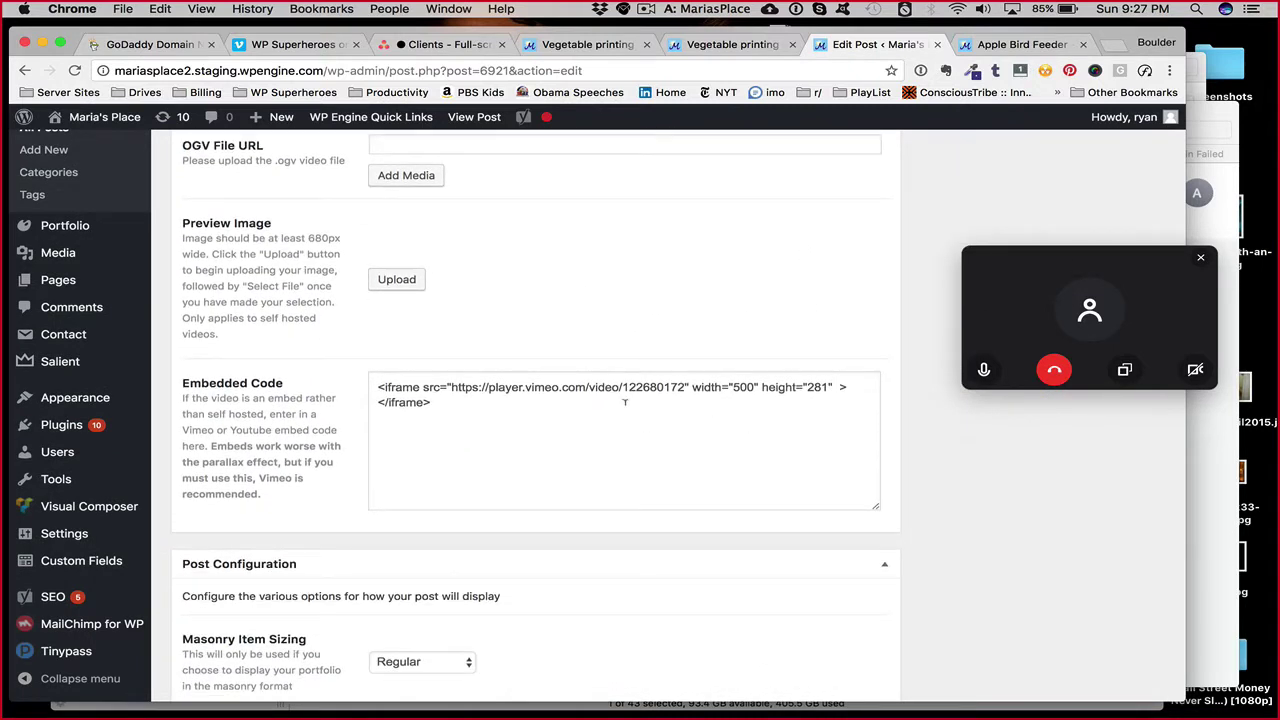
pyautogui.scroll(-1, 625, 402)
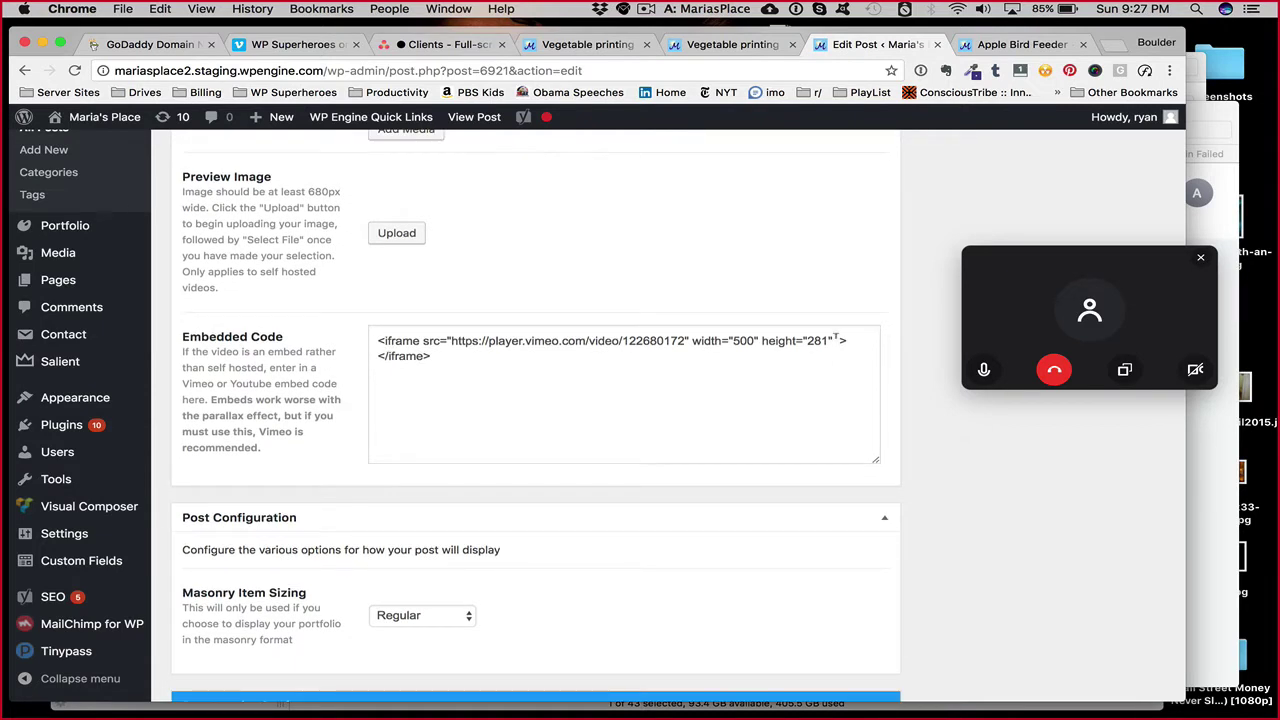
pyautogui.moveTo(851, 337); pyautogui.dragTo(350, 335)
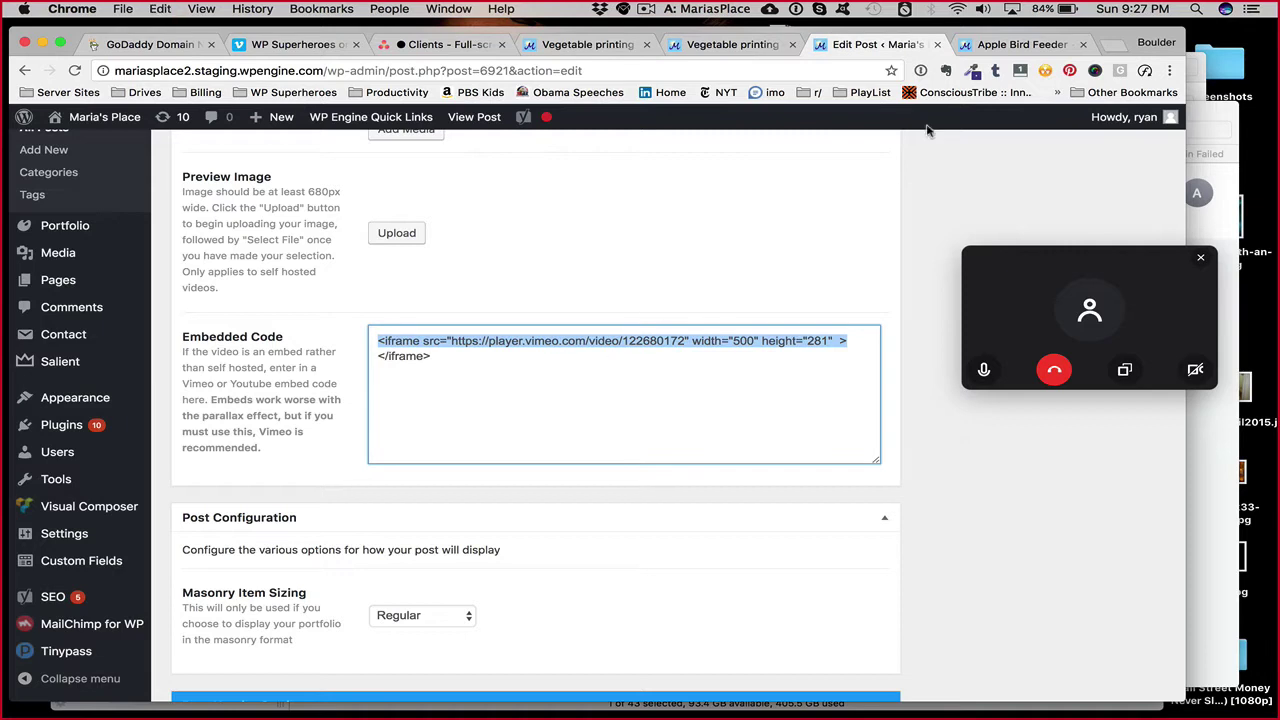
# In a new posts tab, search for 'apple' and open Apple Bird Feeder for editing
pyautogui.click(1015, 45)
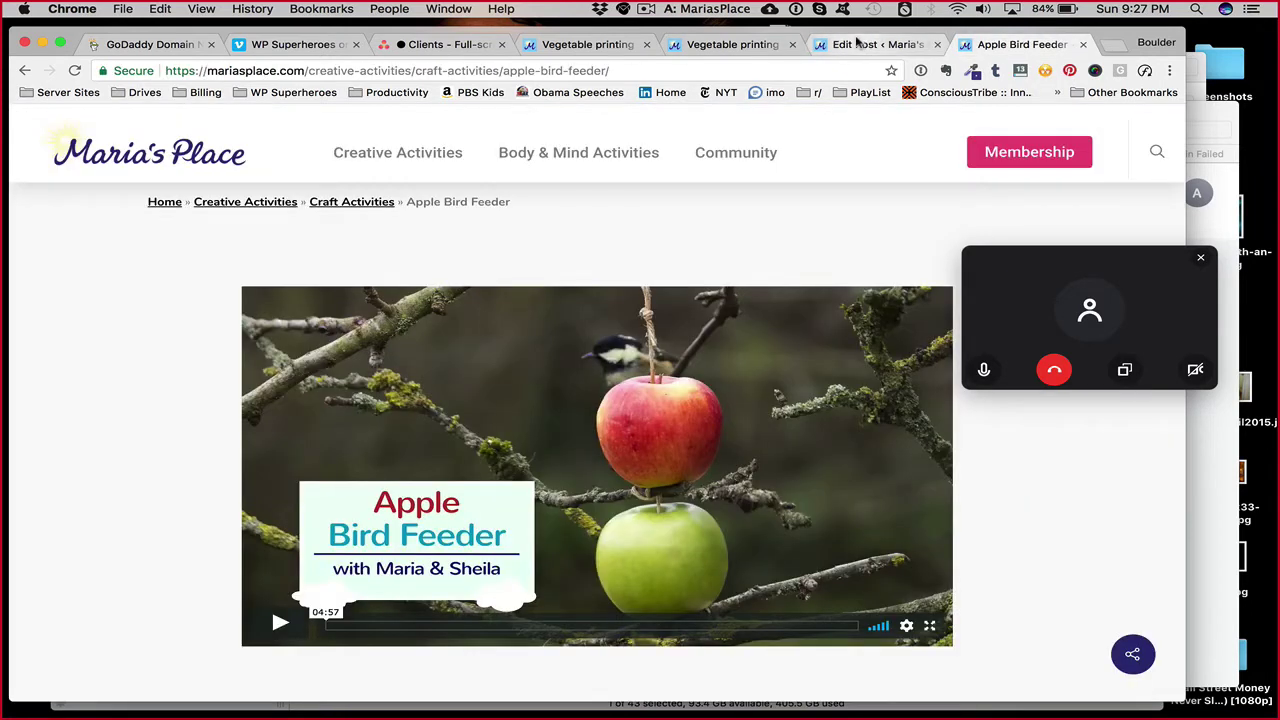
pyautogui.click(858, 44)
pyautogui.scroll(3, 62, 300)
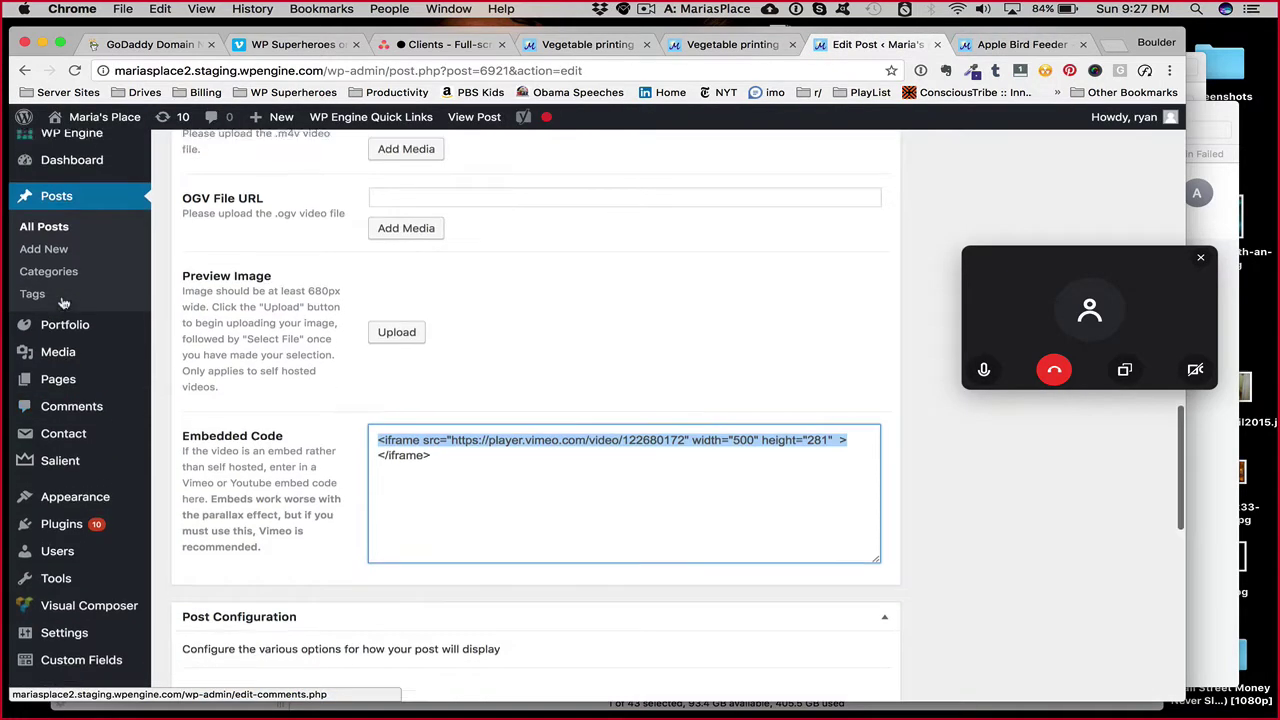
pyautogui.keyDown('super'); pyautogui.click(63, 218); pyautogui.keyUp('super')
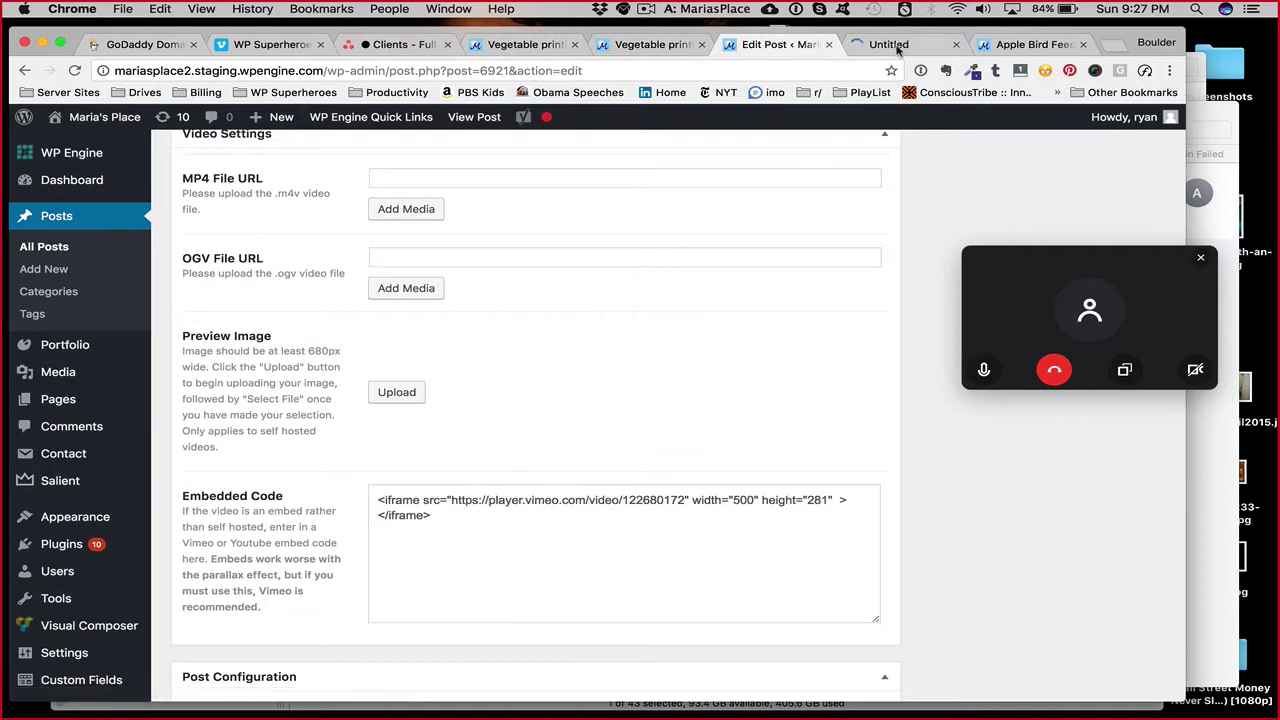
pyautogui.click(893, 46)
pyautogui.click(985, 183)
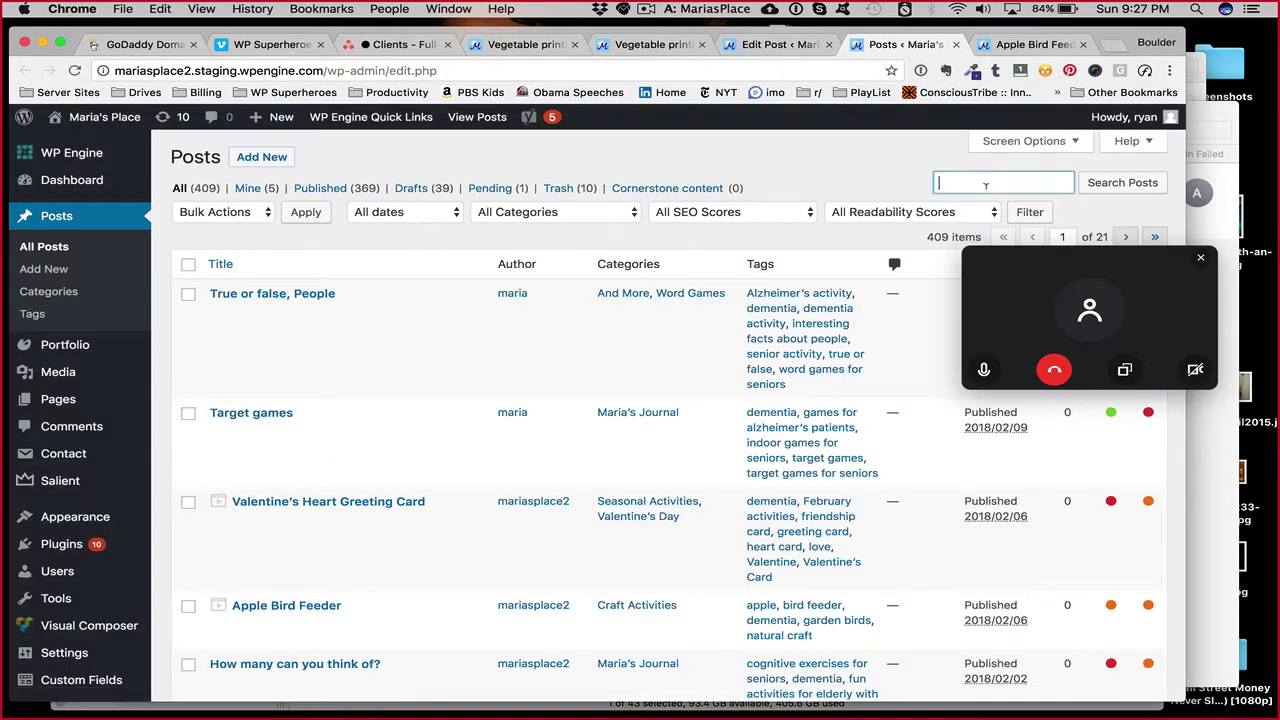
pyautogui.write('apple')
pyautogui.press('Return')
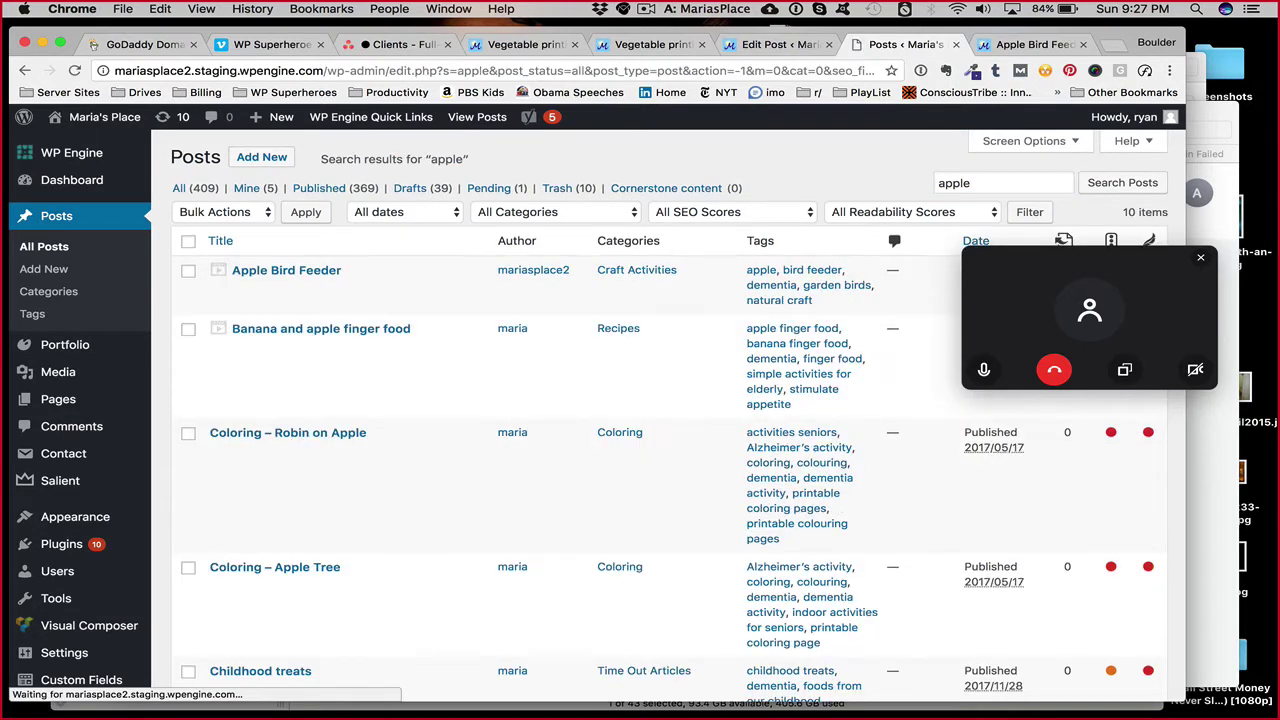
pyautogui.click(220, 289)
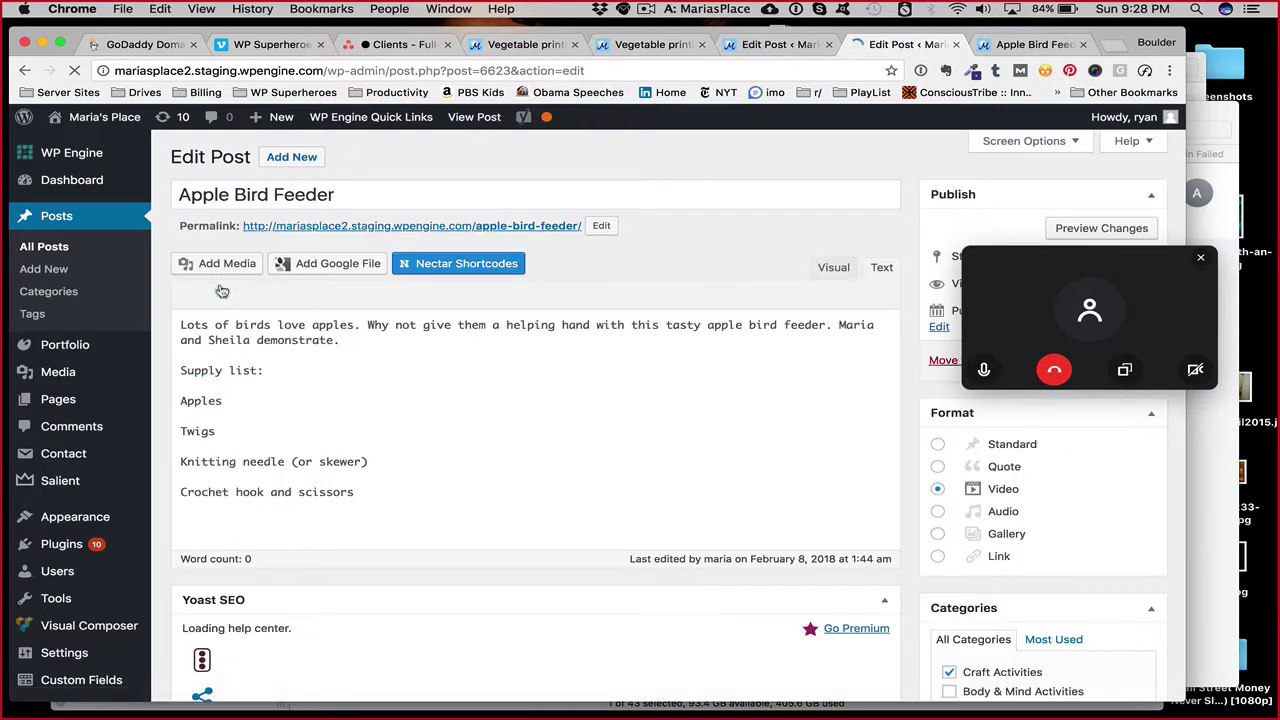
# Select Apple Bird Feeder's size, frameborder and fullscreen embed attributes, comparing them with Vegetable printing's iframe
pyautogui.scroll(-15, 489, 416)
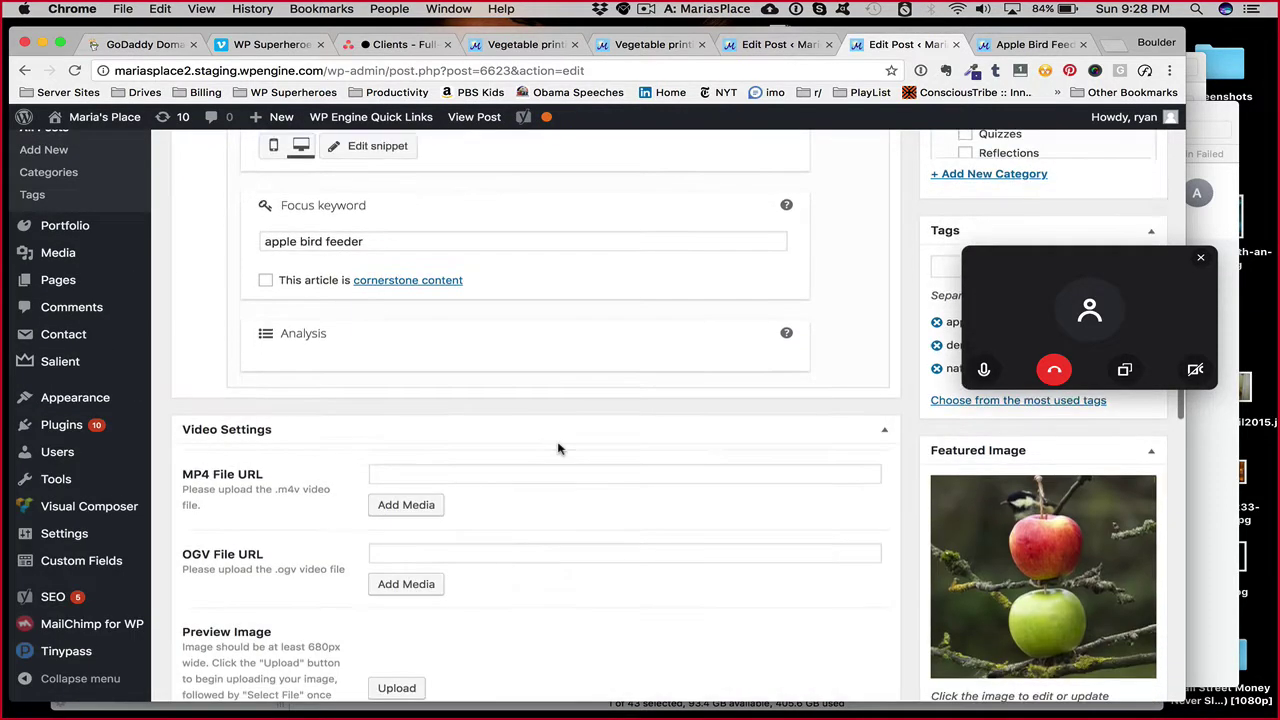
pyautogui.scroll(-5, 558, 448)
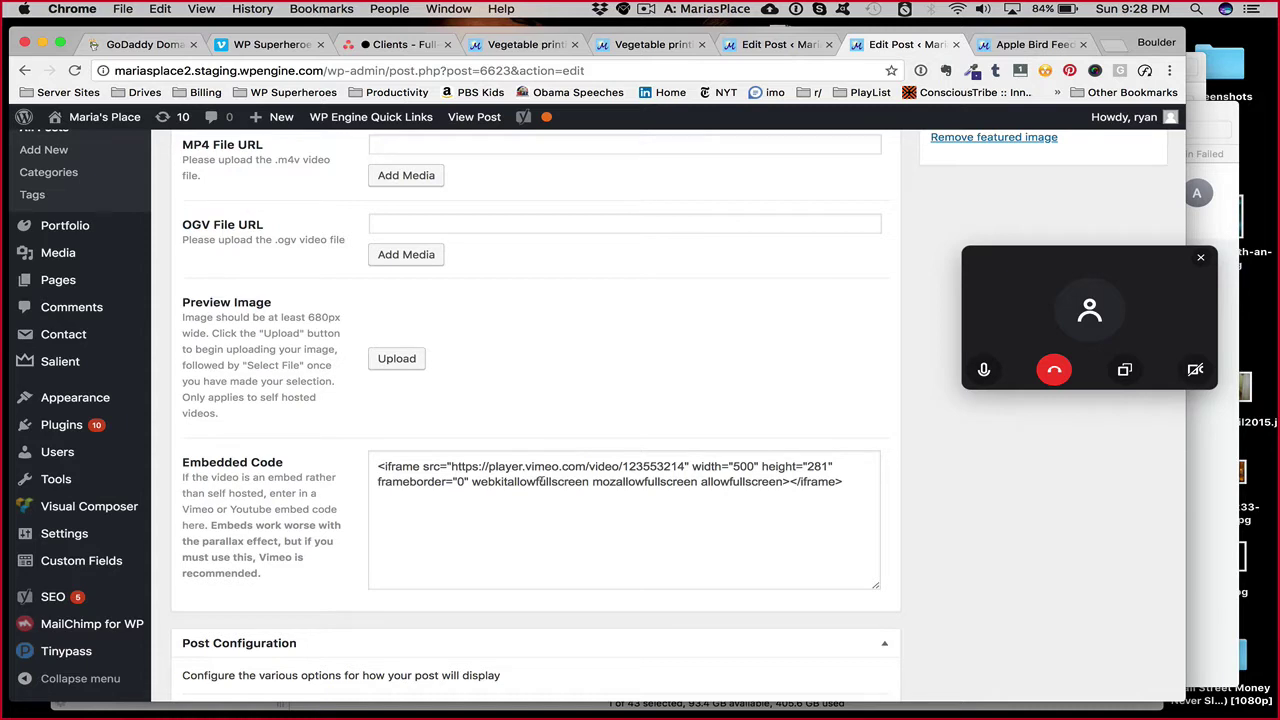
pyautogui.doubleClick(540, 481)
pyautogui.moveTo(540, 481); pyautogui.dragTo(717, 476)
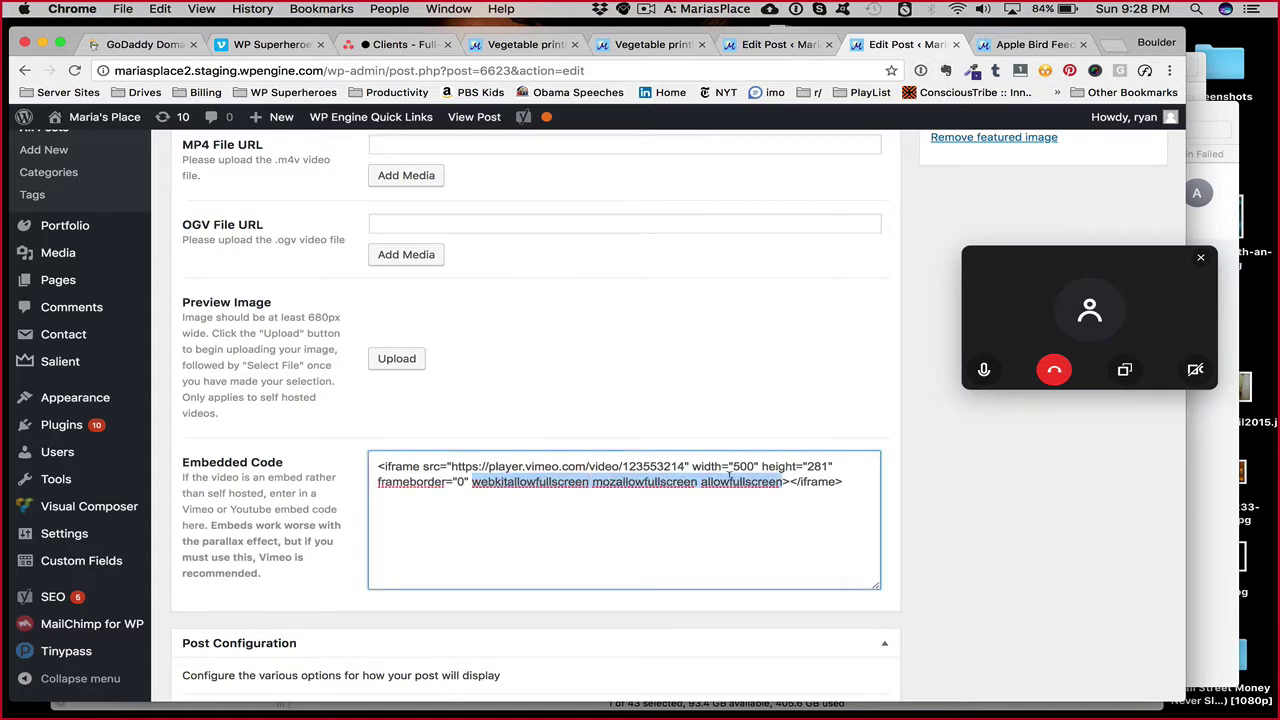
pyautogui.click(788, 497)
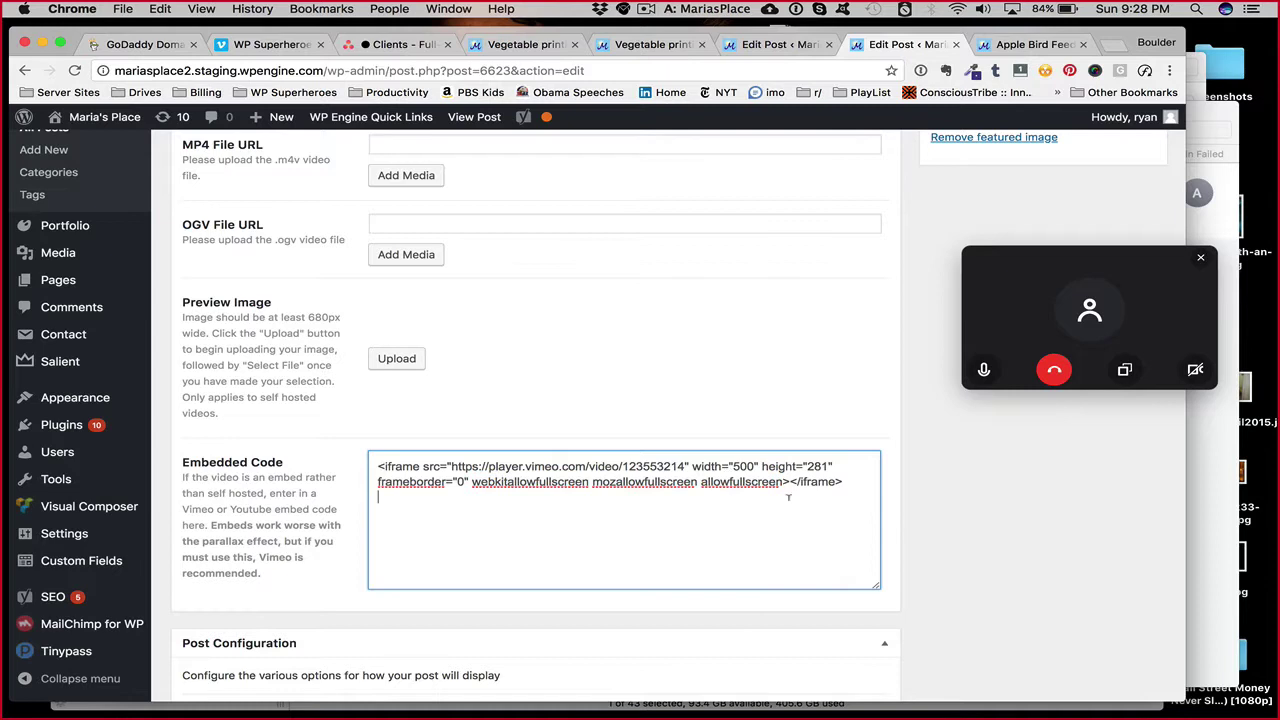
pyautogui.moveTo(786, 481); pyautogui.dragTo(467, 481)
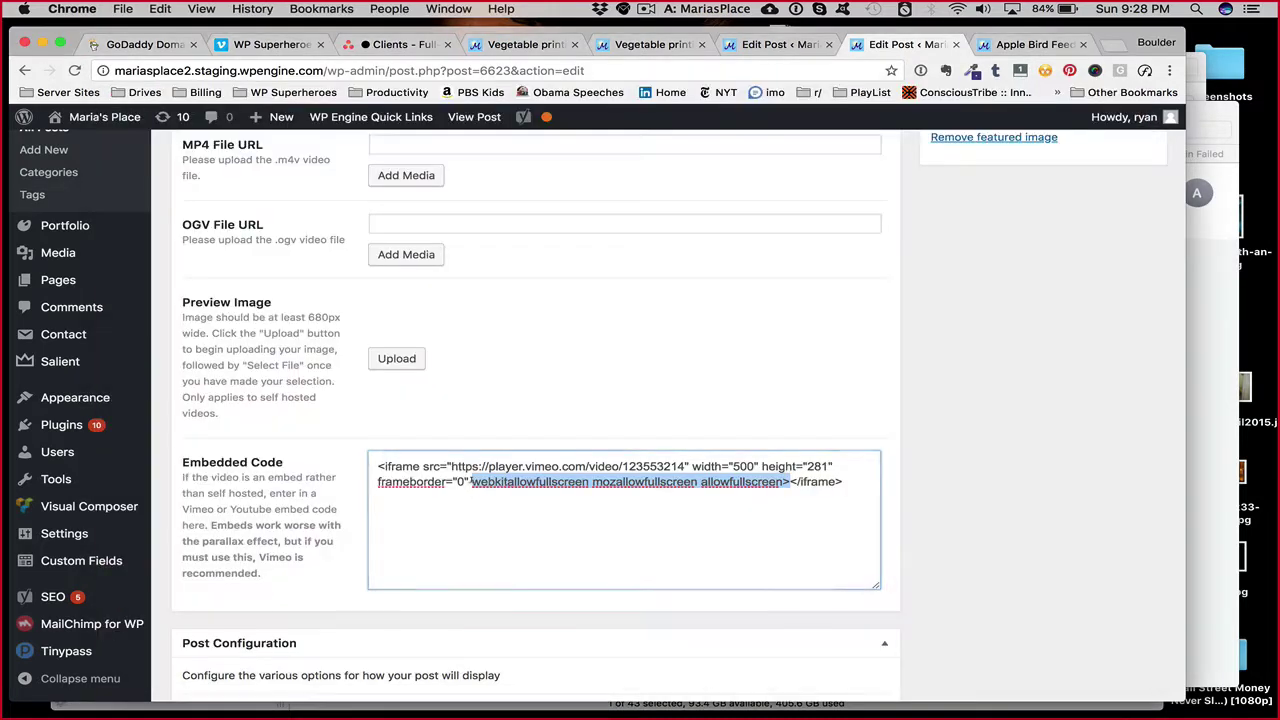
pyautogui.click(777, 45)
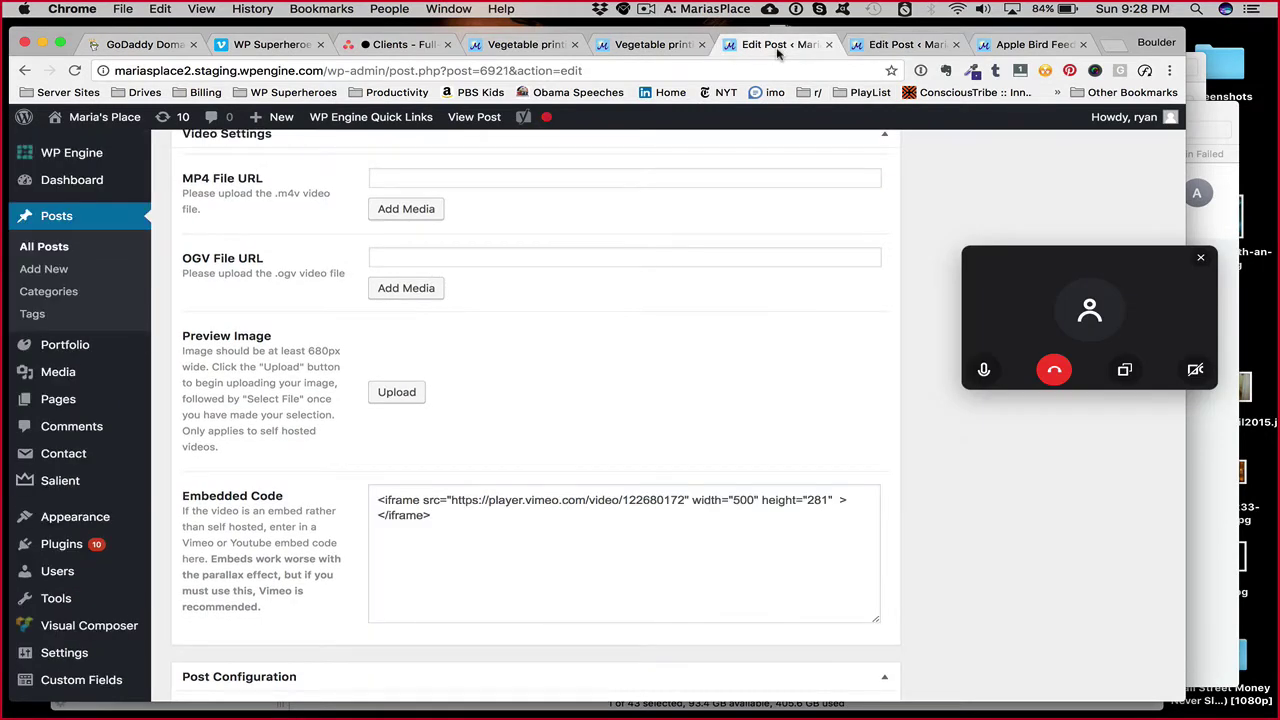
pyautogui.click(900, 44)
pyautogui.click(565, 492)
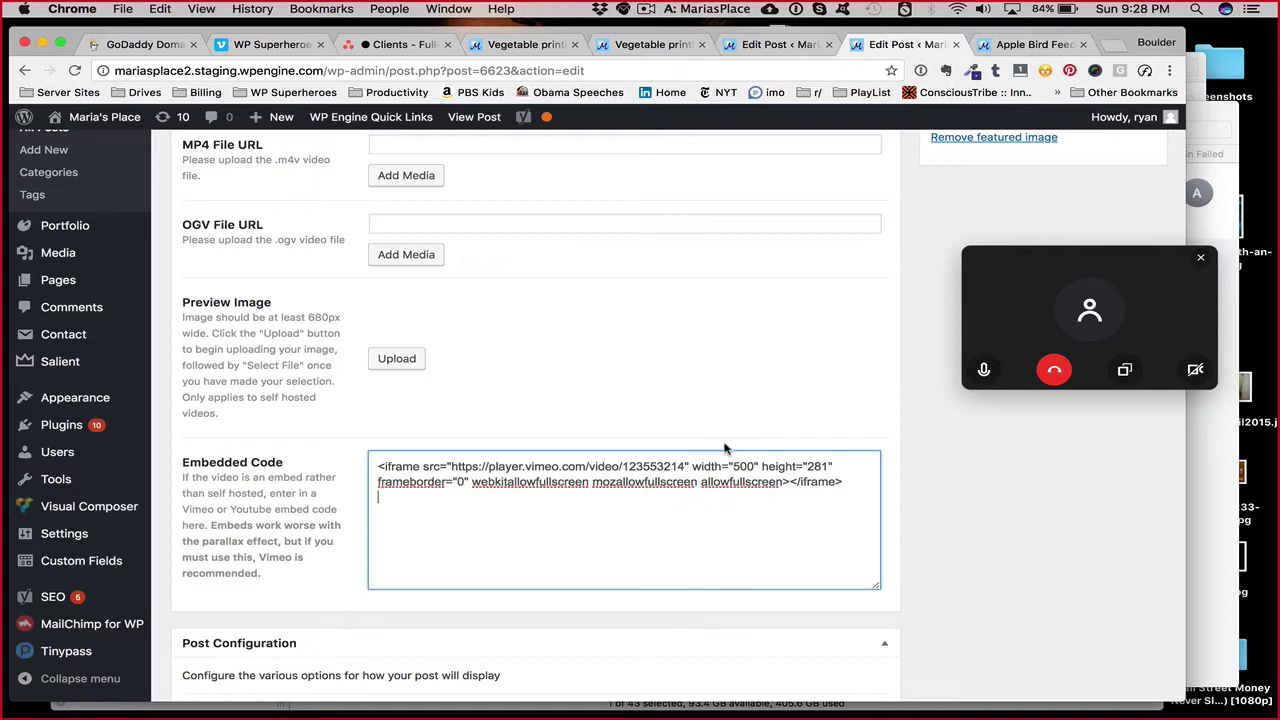
pyautogui.moveTo(692, 466); pyautogui.dragTo(783, 481)
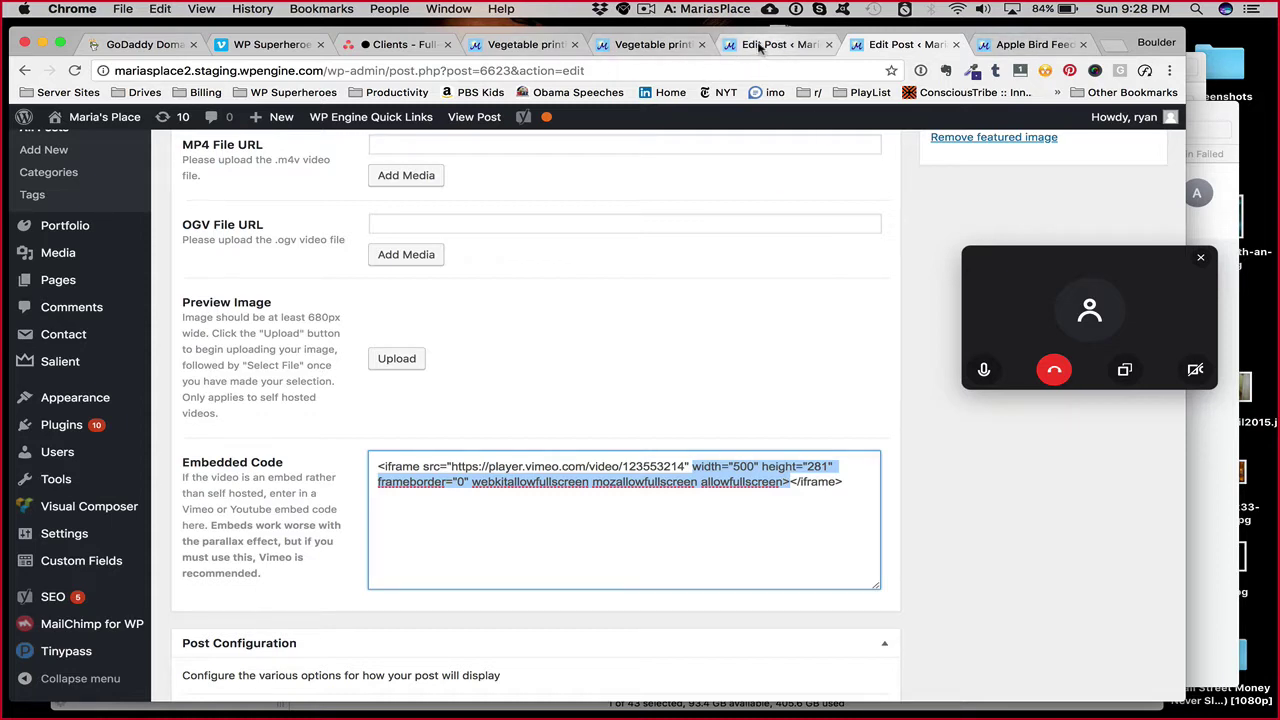
# Check the Vegetable printing pages, then return to the Vegetable printing post editor
pyautogui.click(525, 45)
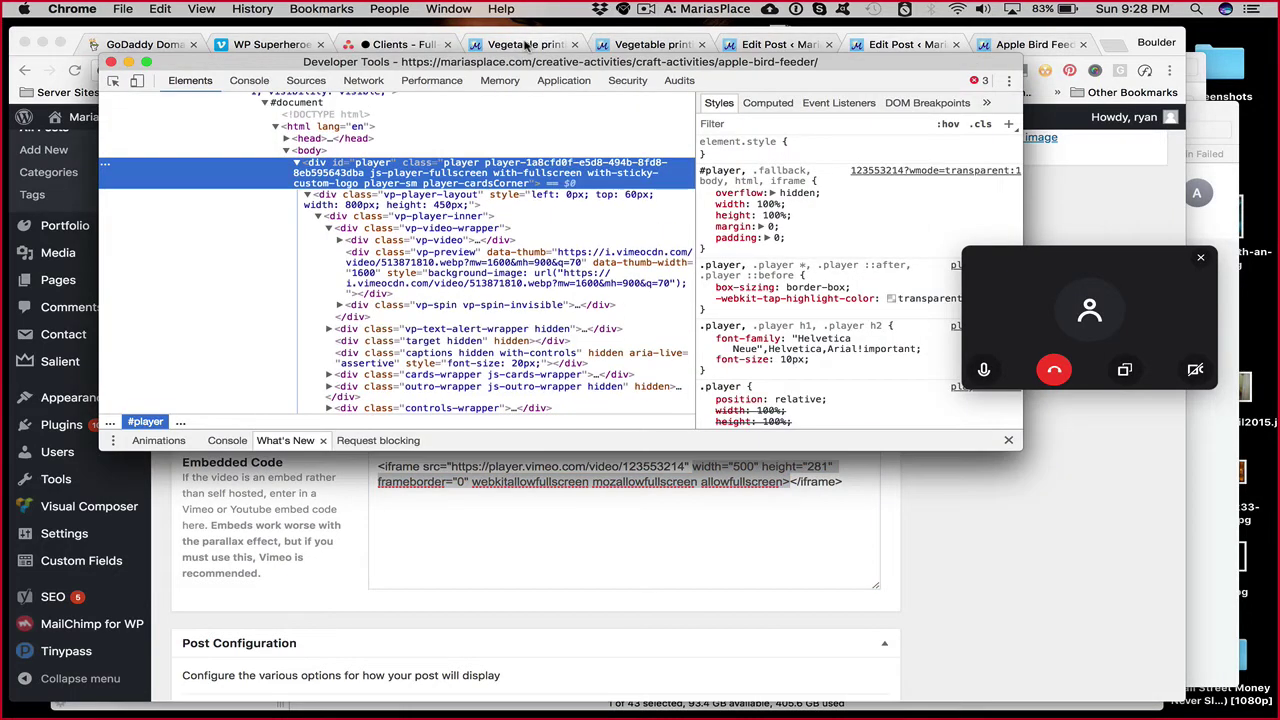
pyautogui.click(506, 44)
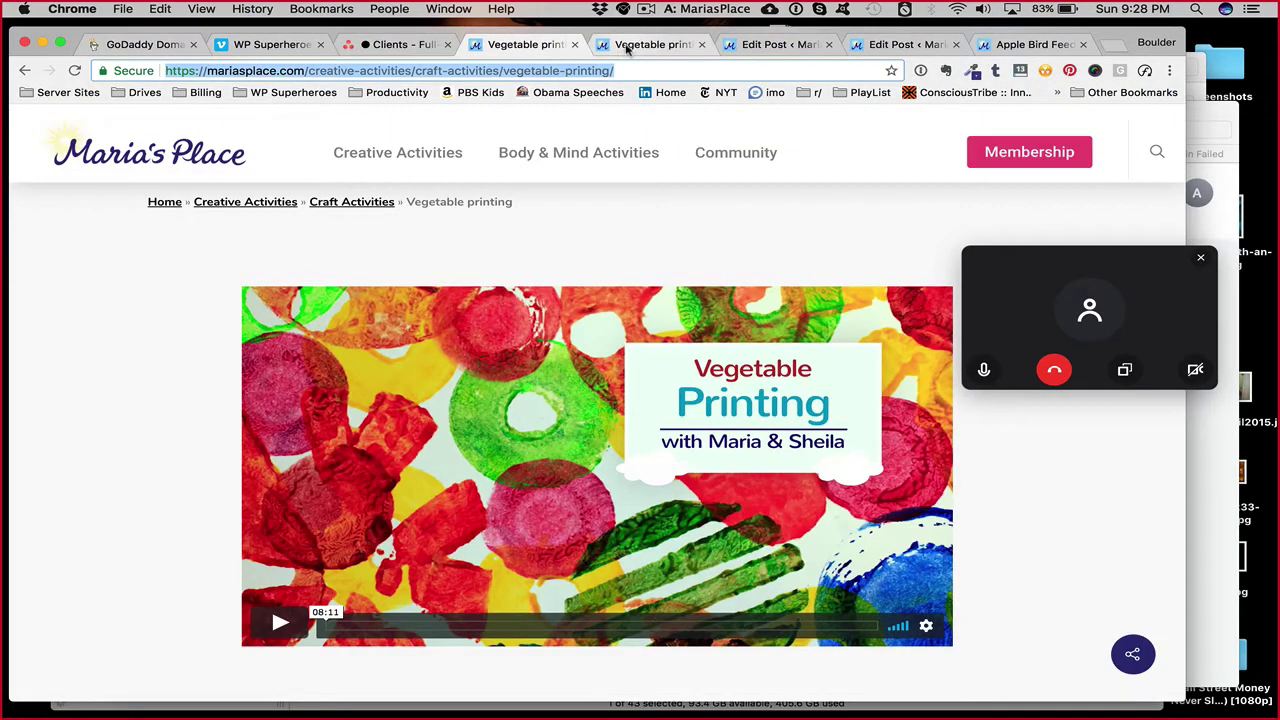
pyautogui.click(628, 46)
pyautogui.click(772, 46)
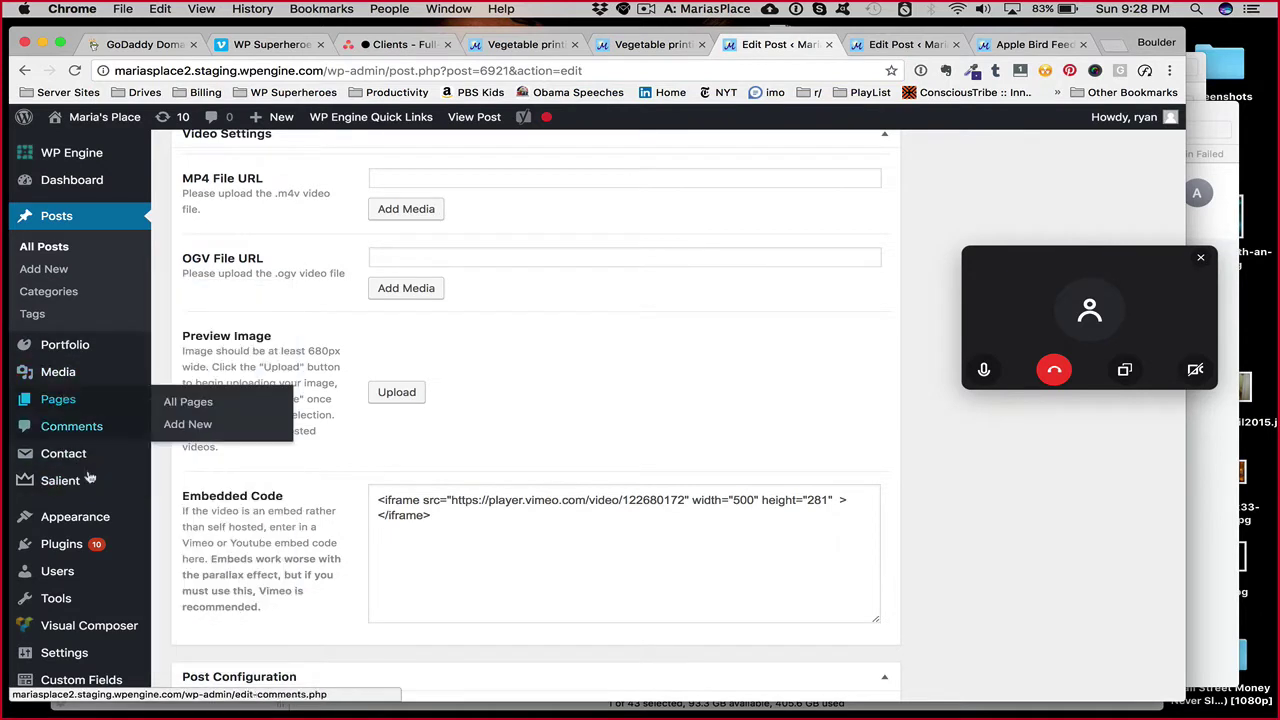
# Open Tools > Better Search Replace in a new tab and paste the full-screen embed attributes into Replace with
pyautogui.moveTo(86, 522)
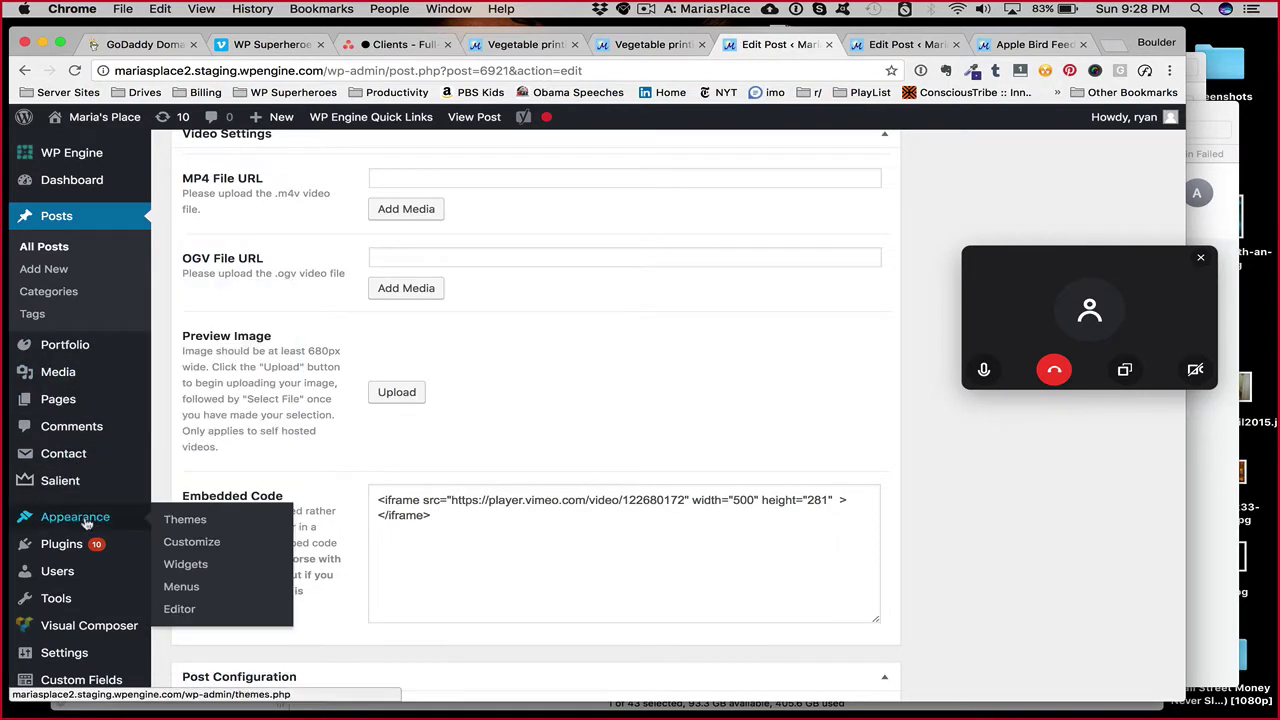
pyautogui.moveTo(60, 598)
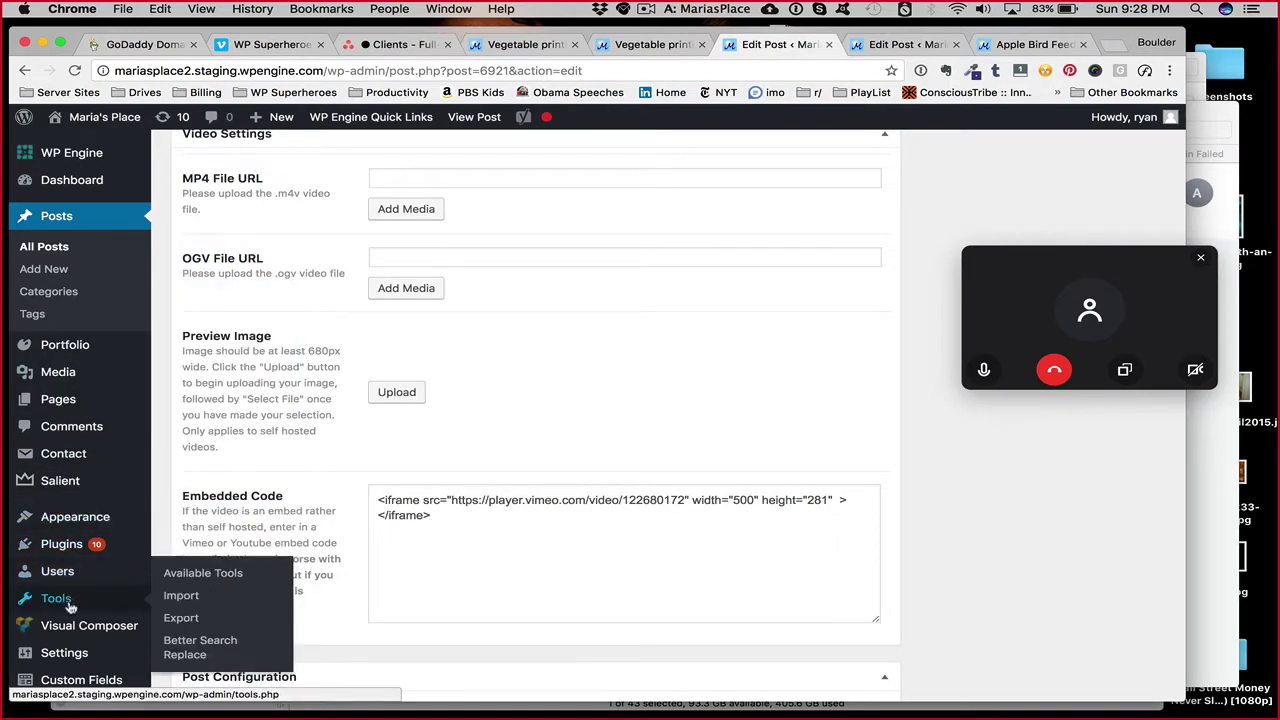
pyautogui.keyDown('super'); pyautogui.click(195, 645); pyautogui.keyUp('super')
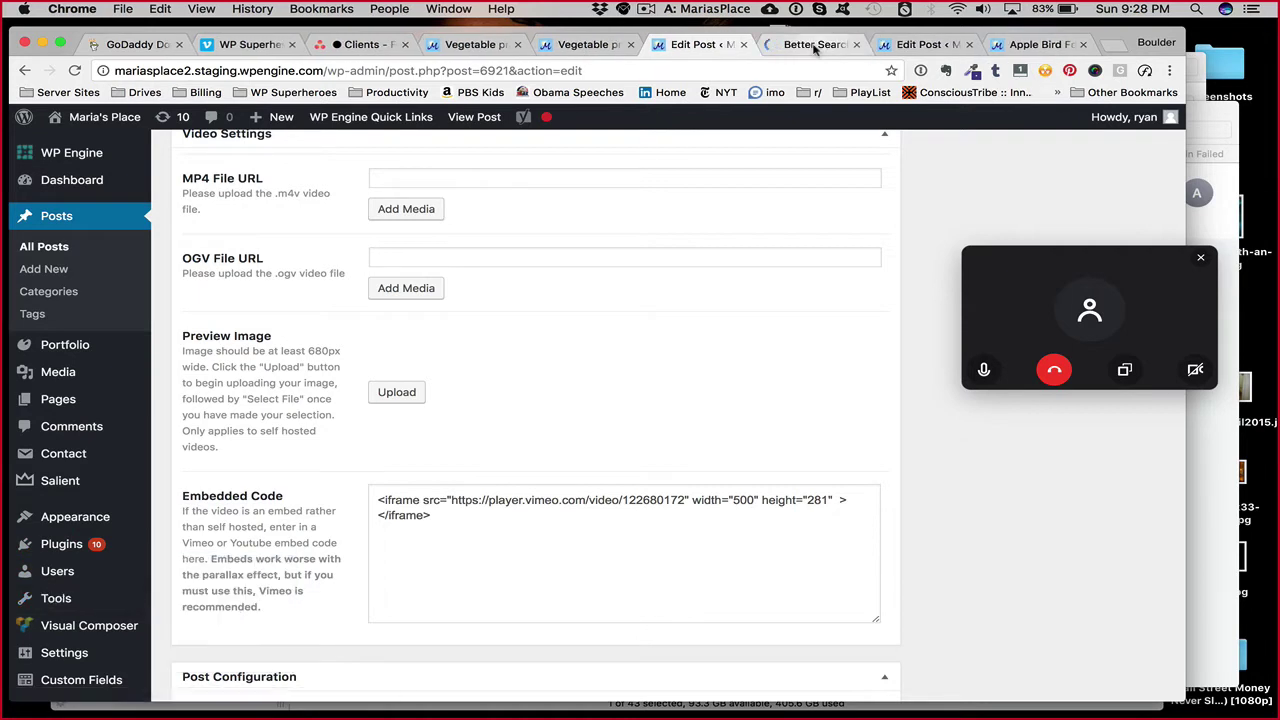
pyautogui.moveTo(815, 47); pyautogui.dragTo(487, 36)
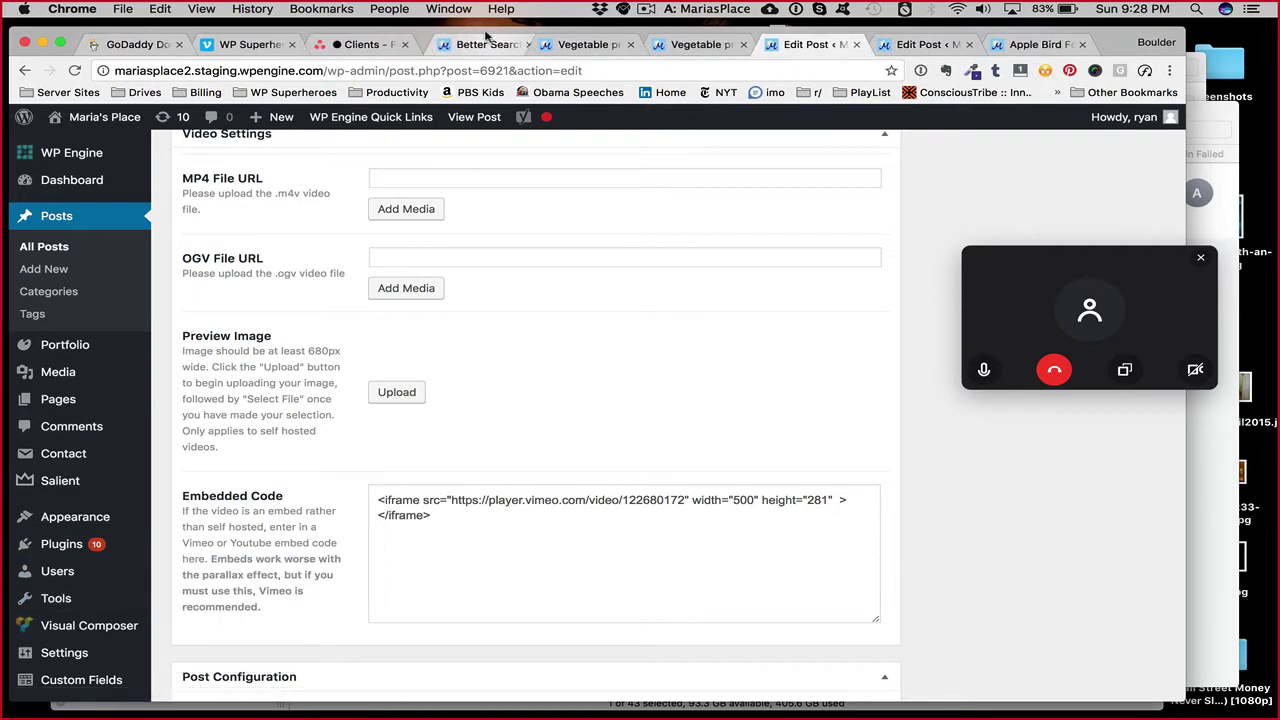
pyautogui.click(487, 36)
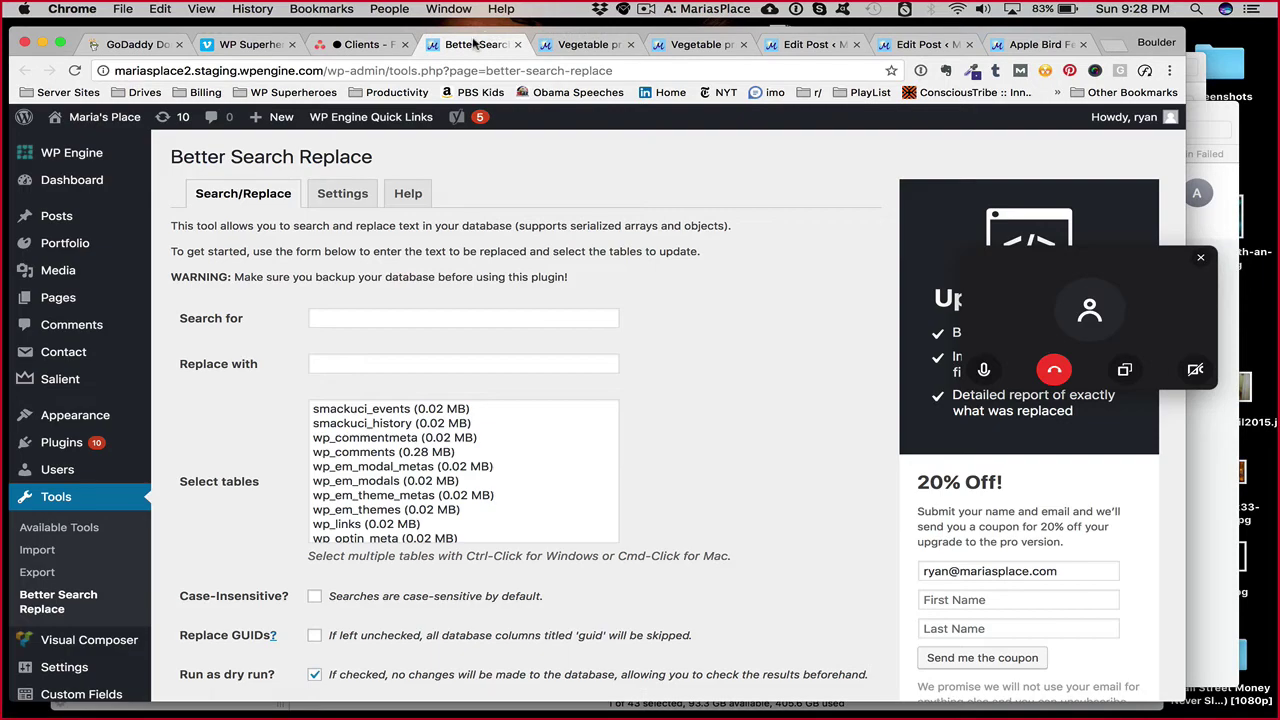
pyautogui.click(338, 322)
pyautogui.click(338, 363)
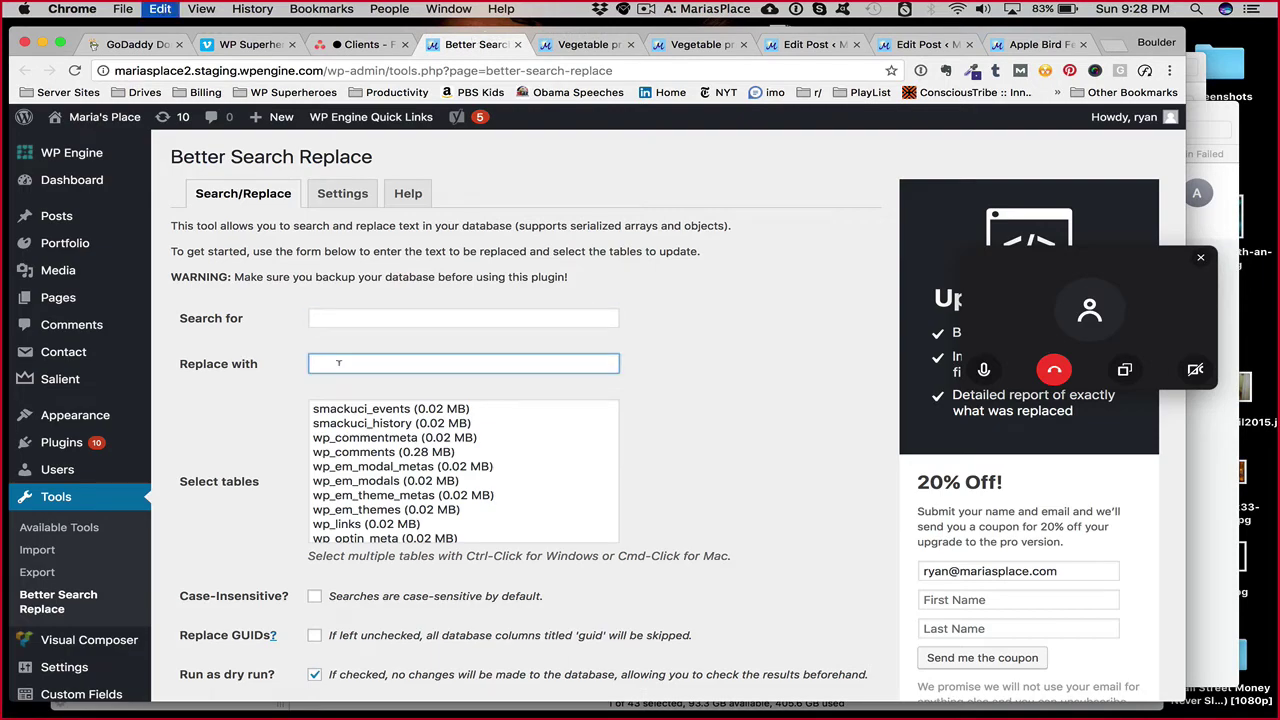
pyautogui.press('super+v')
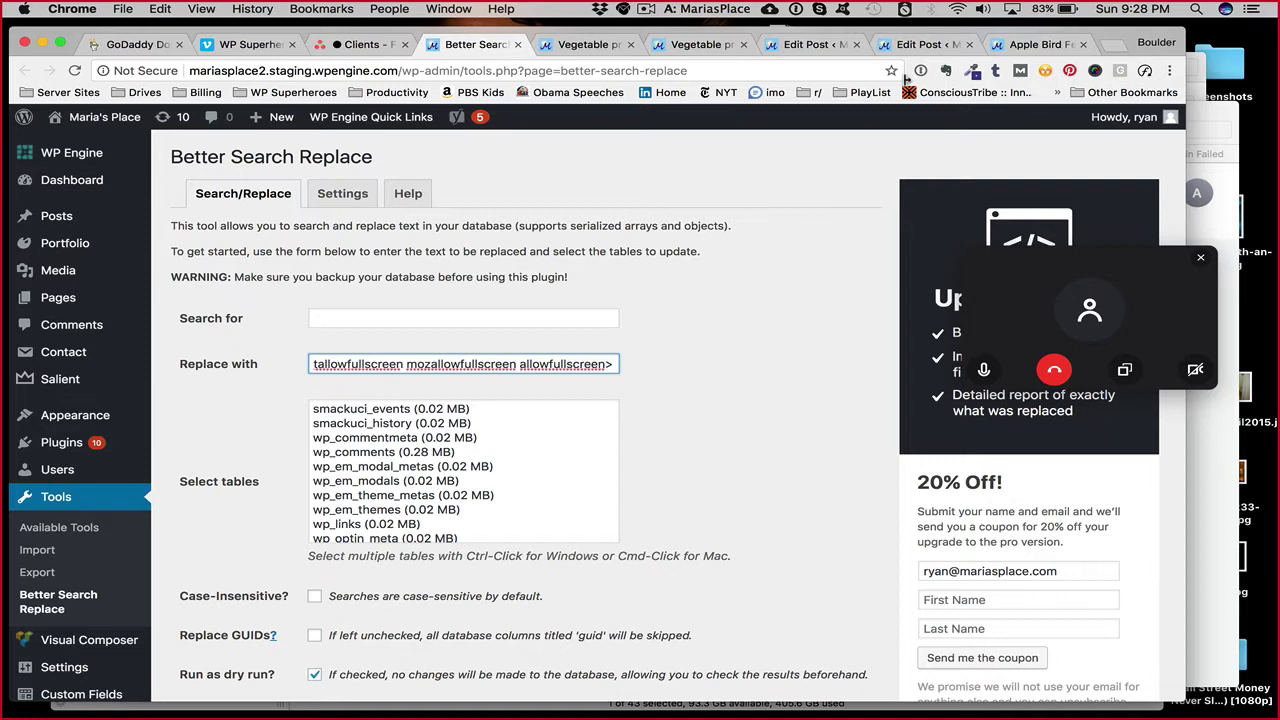
# Copy width="500" height="281" from the post's embed code into the Search for field
pyautogui.click(920, 46)
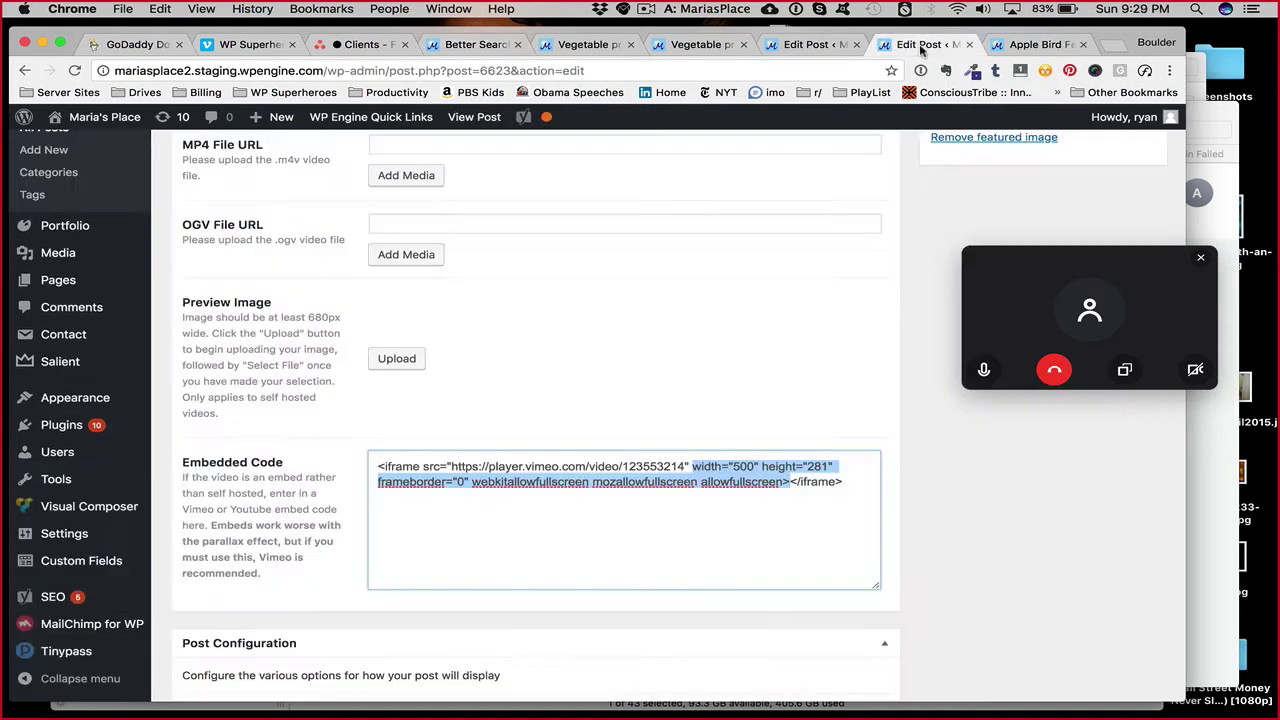
pyautogui.click(720, 467)
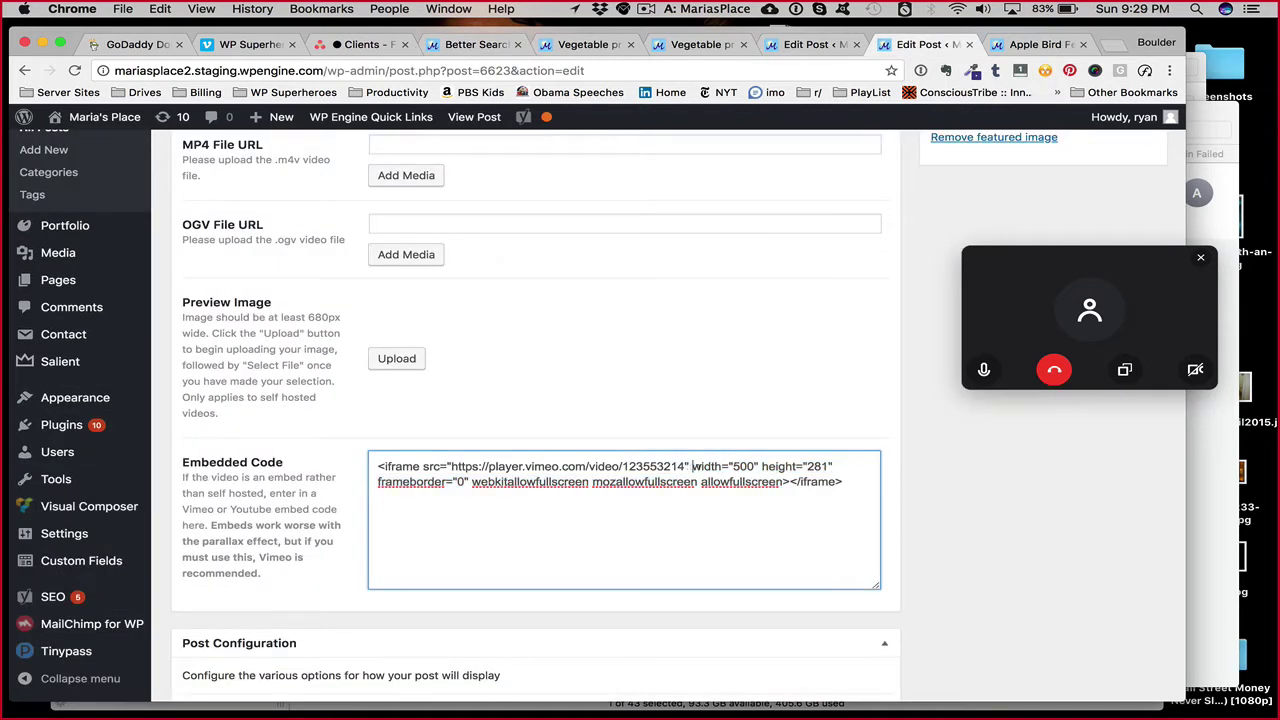
pyautogui.moveTo(692, 467); pyautogui.dragTo(836, 468)
pyautogui.press('super+c')
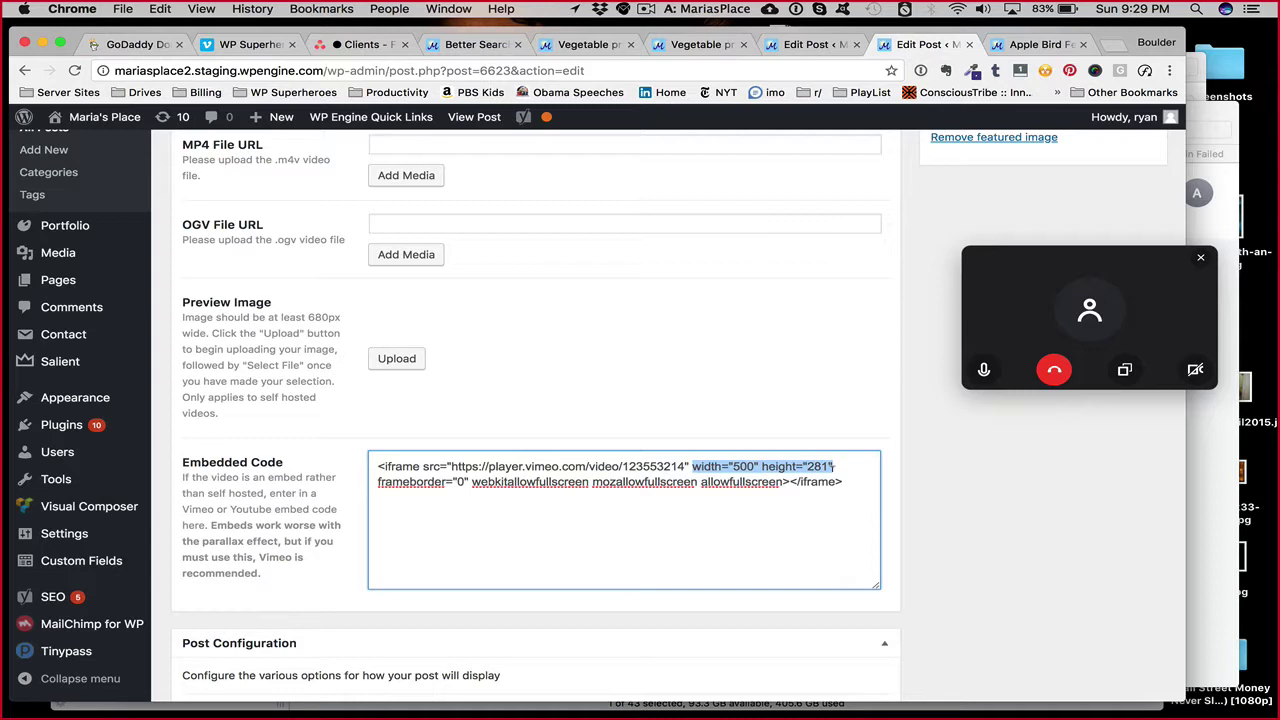
pyautogui.click(818, 44)
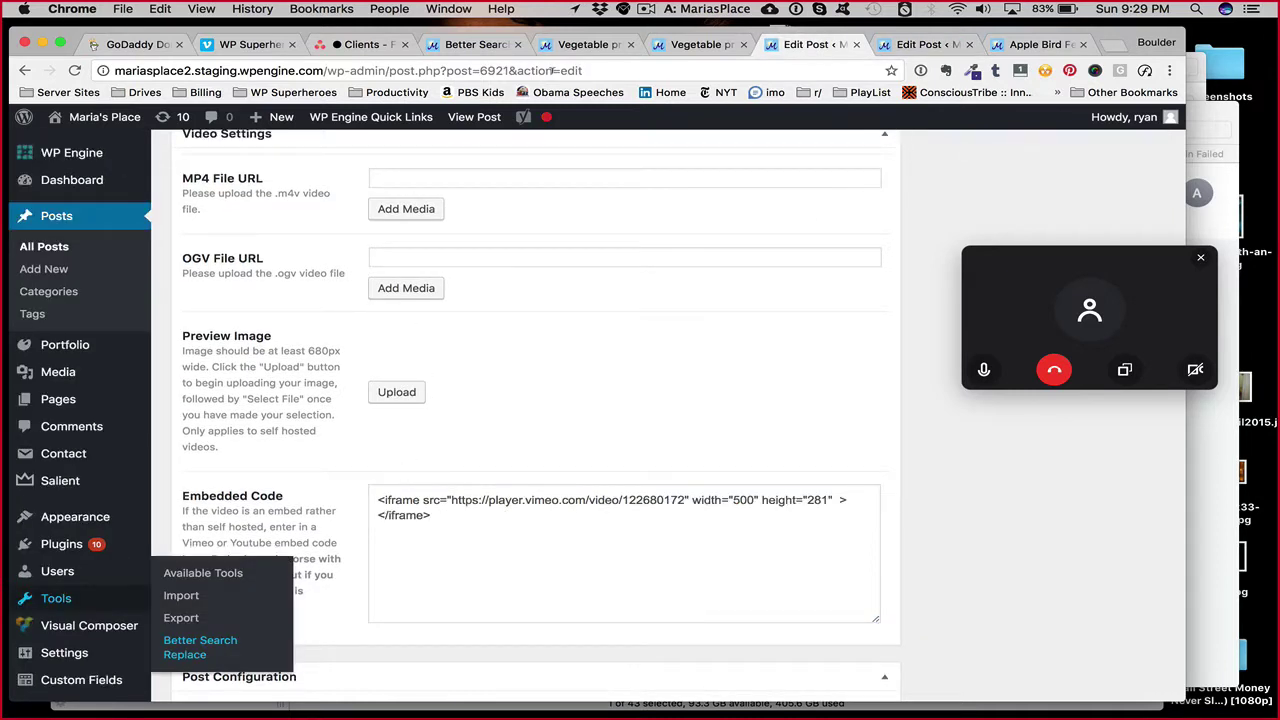
pyautogui.click(490, 45)
pyautogui.click(425, 320)
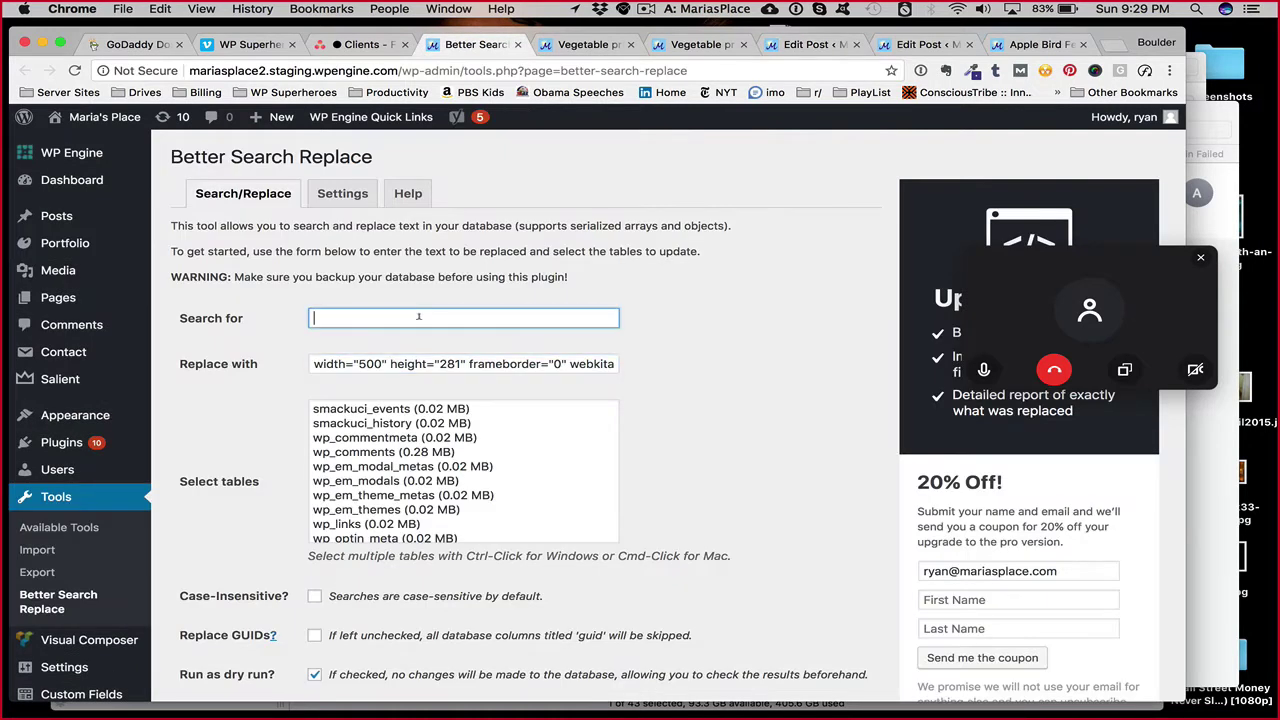
pyautogui.press('super+v')
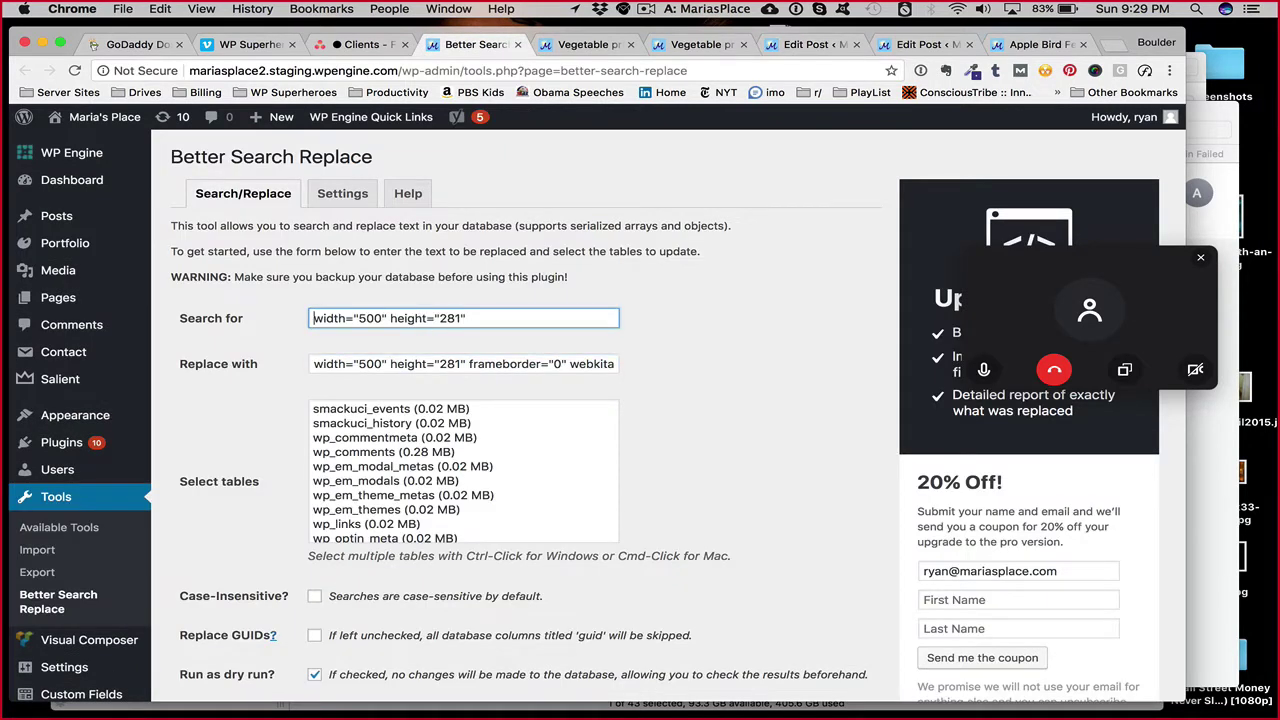
# Remove the trailing '>' from the end of the replacement text
pyautogui.press('Tab')
pyautogui.press('Right')
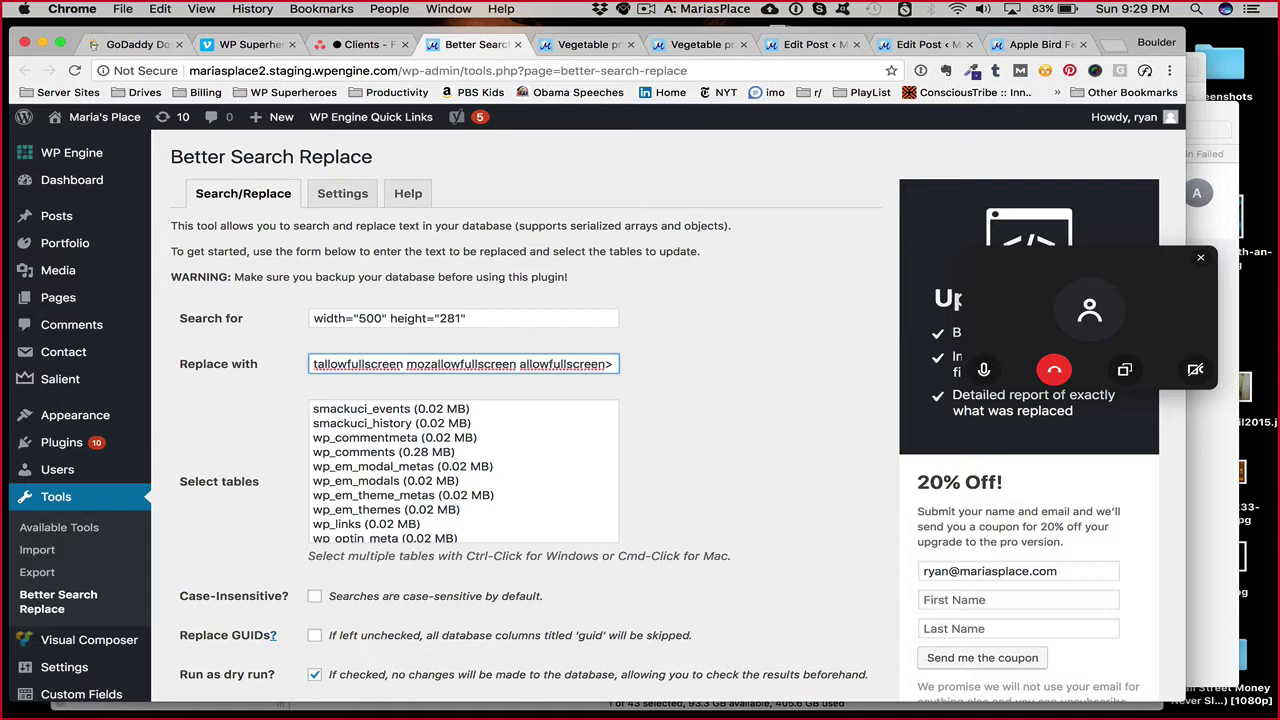
pyautogui.press('super+Left')
pyautogui.hotkey('shift', 'Tab')
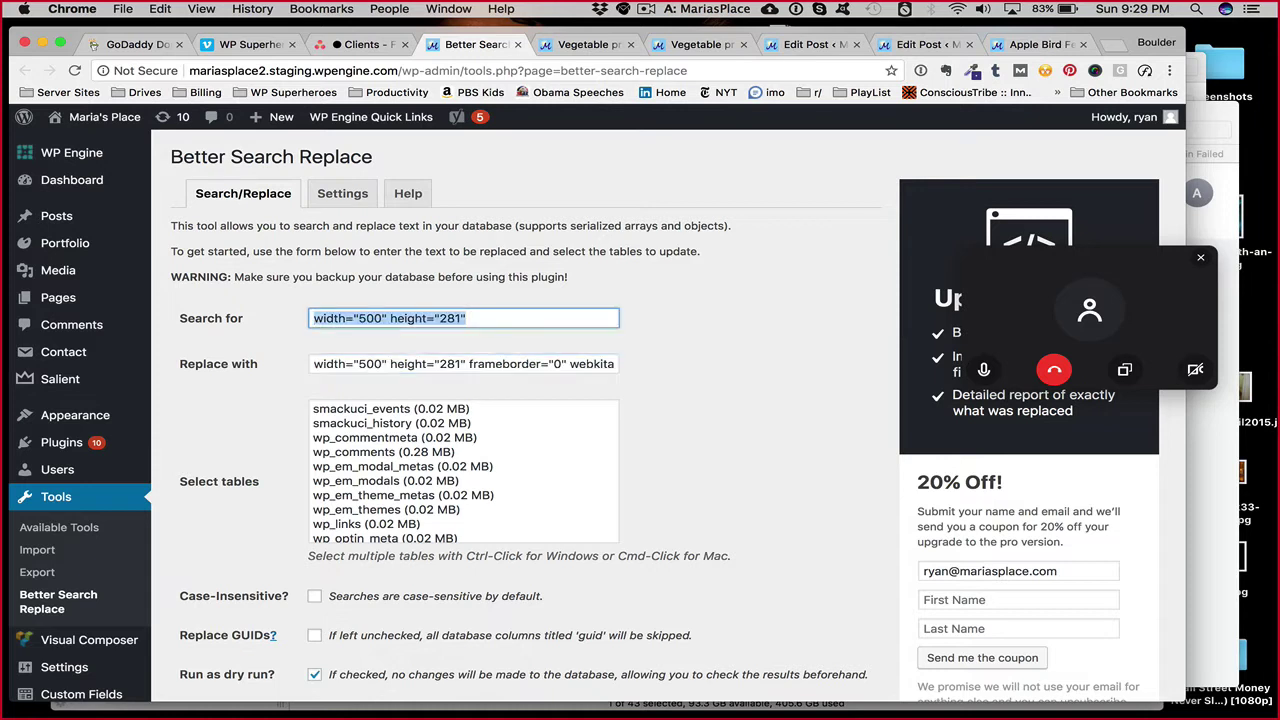
pyautogui.press('Tab')
pyautogui.press('Right')
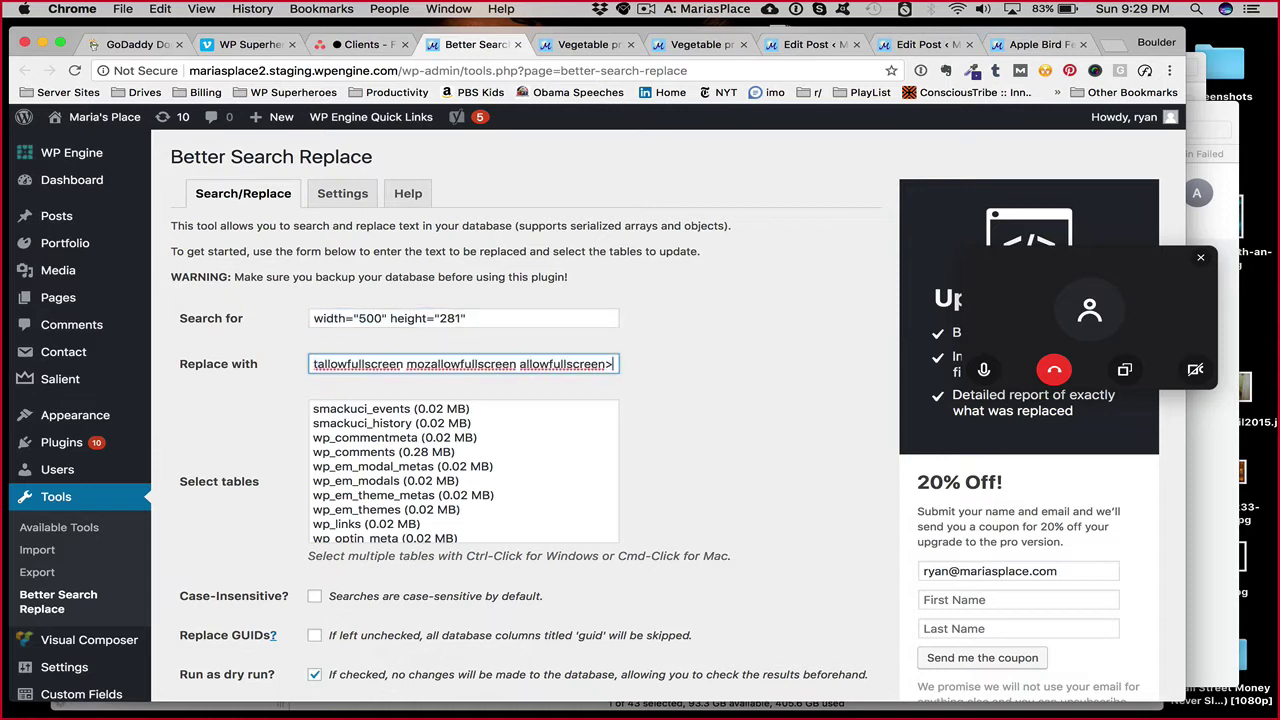
pyautogui.press('BackSpace')
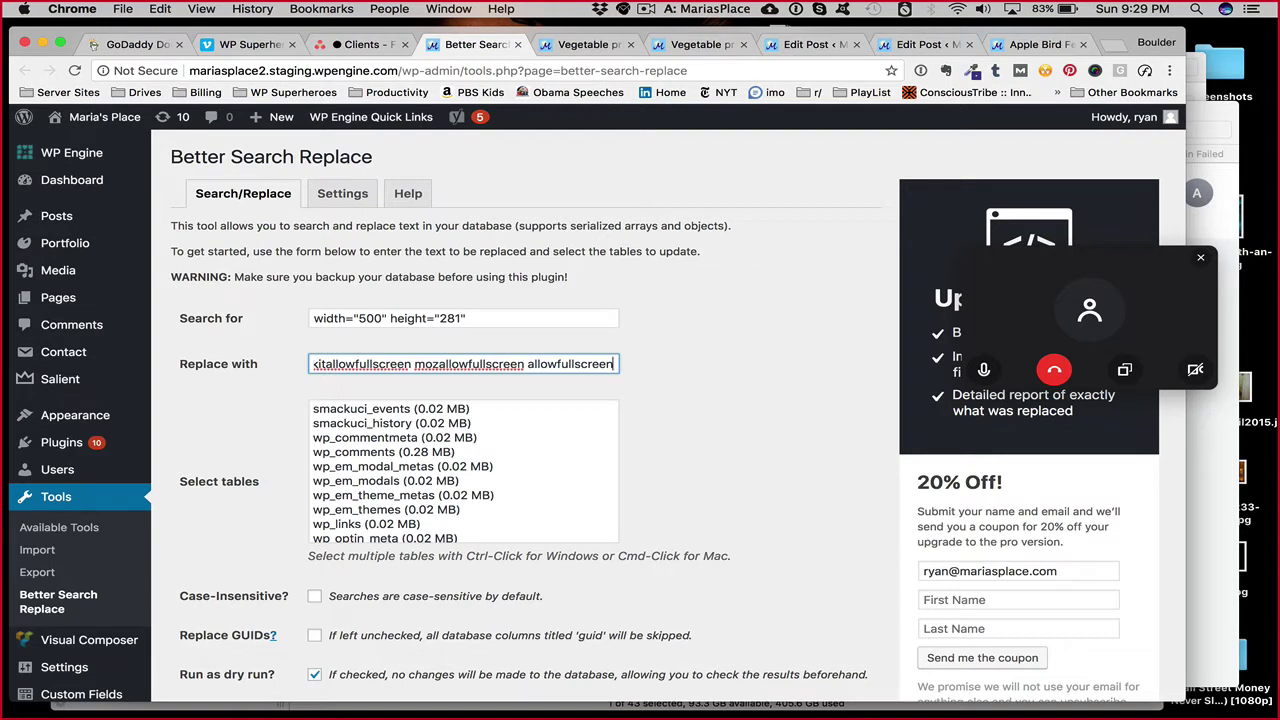
pyautogui.hotkey('shift', 'Tab')
pyautogui.press('Tab')
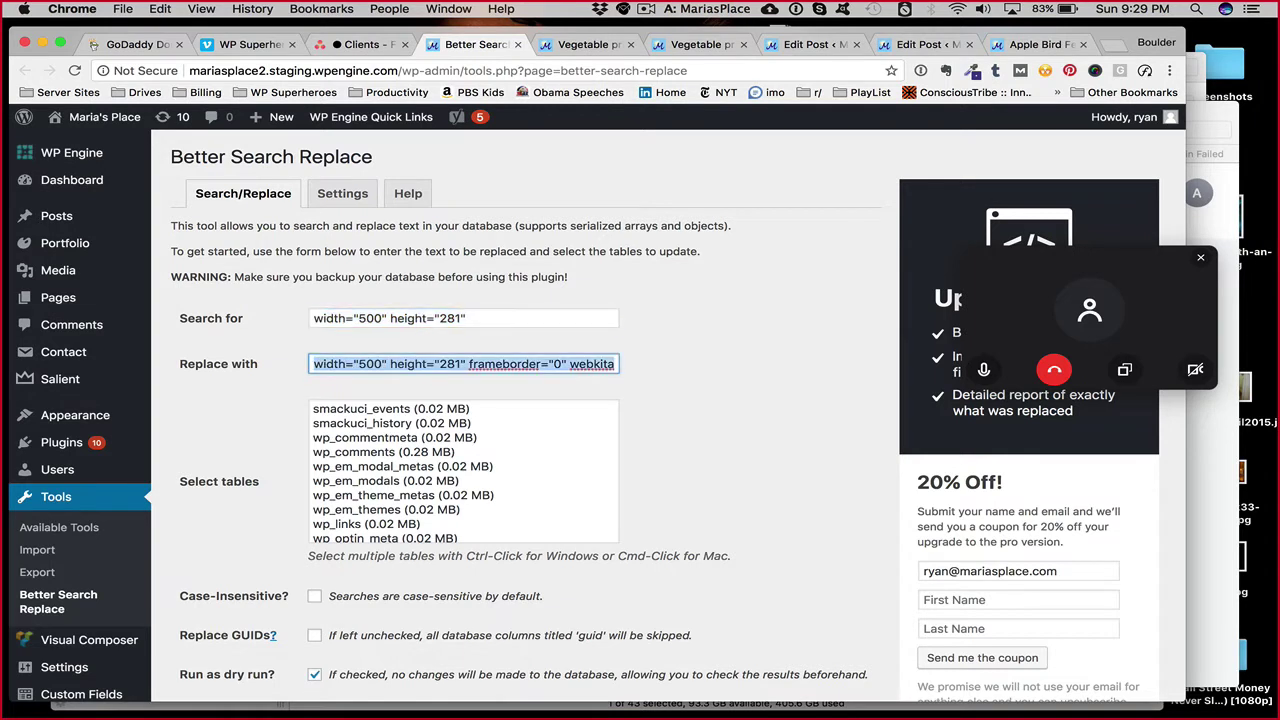
pyautogui.click(463, 409)
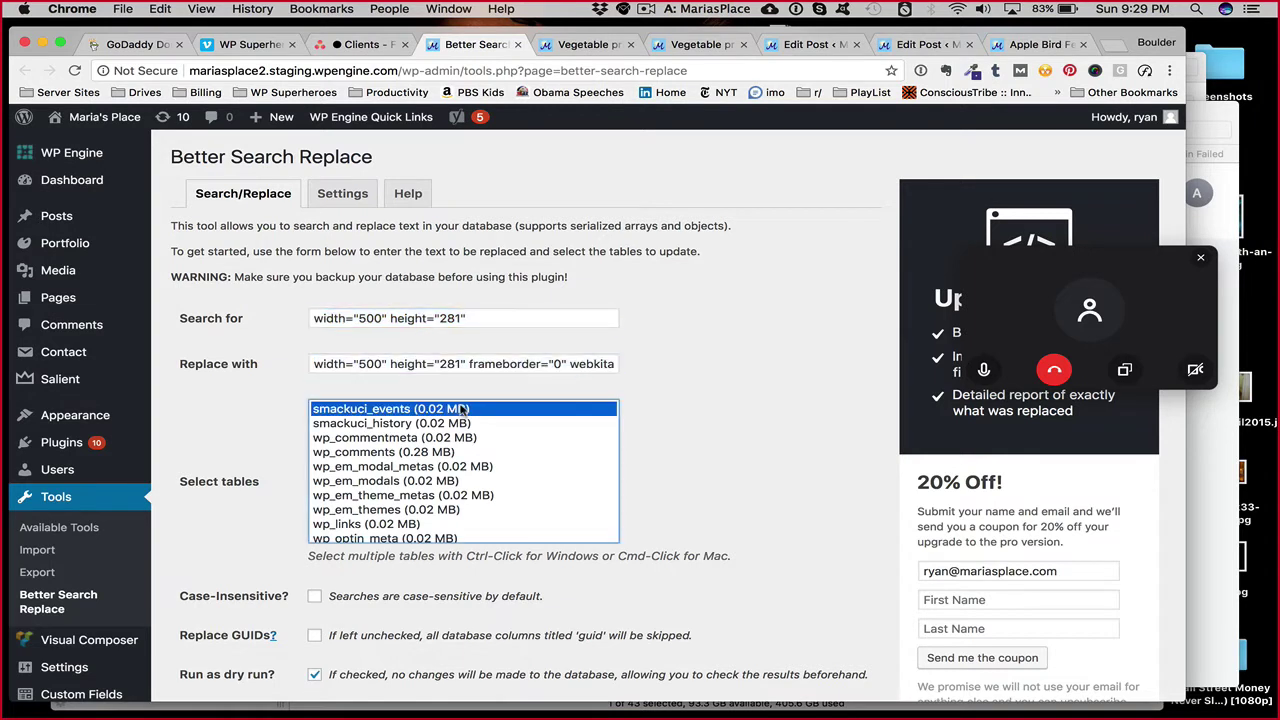
# Select wp_postmeta and wp_posts and run a dry run, finding 300 cells to update
pyautogui.click(440, 466)
pyautogui.scroll(-3, 440, 468)
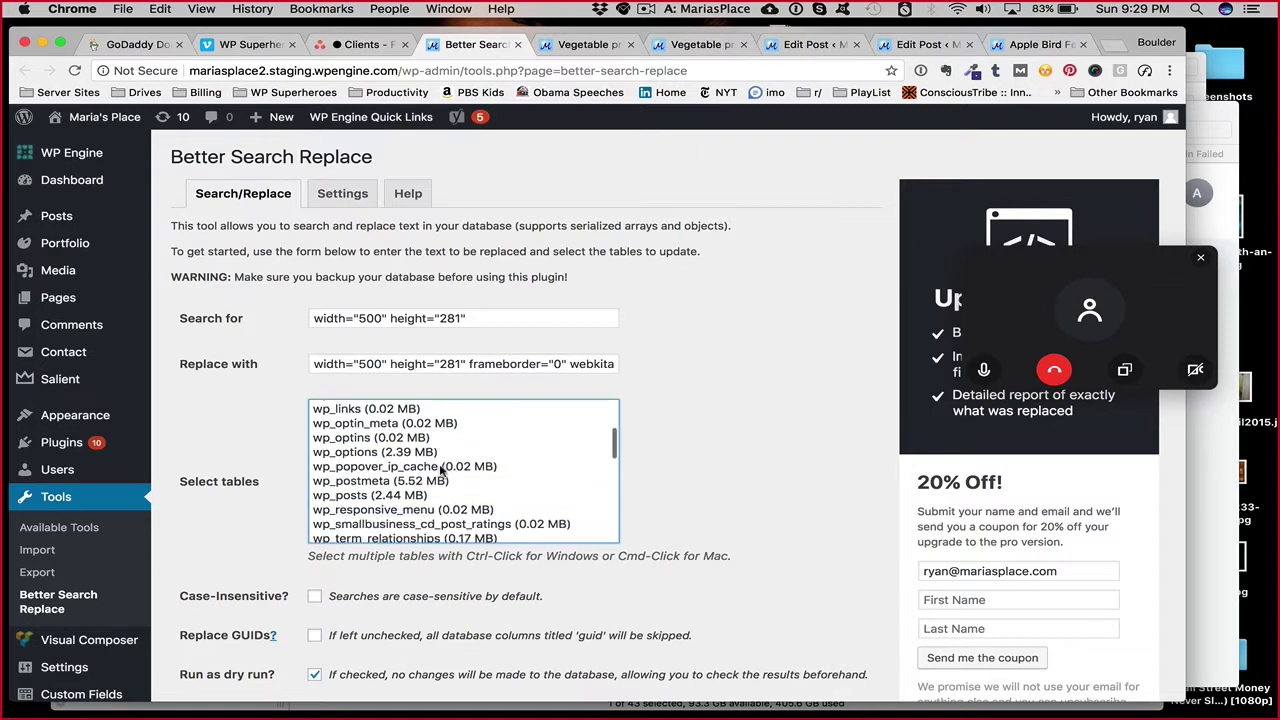
pyautogui.click(383, 439)
pyautogui.click(377, 453)
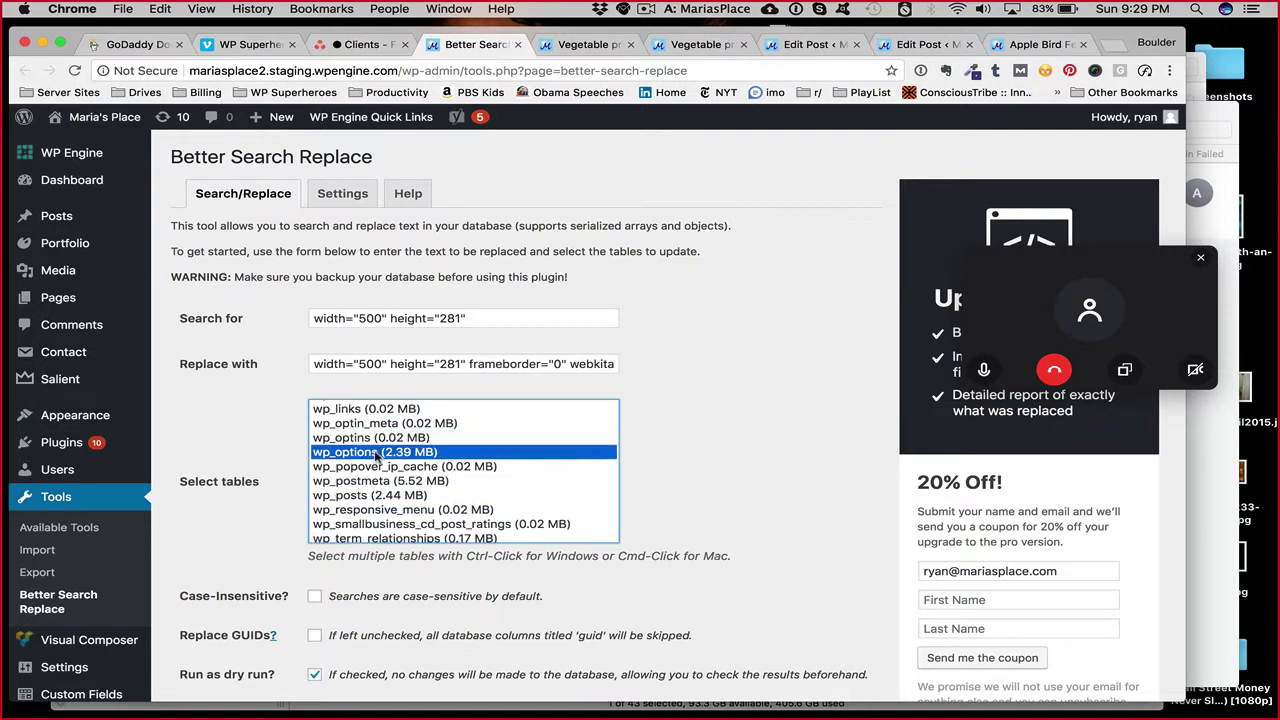
pyautogui.keyDown('shift'); pyautogui.click(372, 495); pyautogui.keyUp('shift')
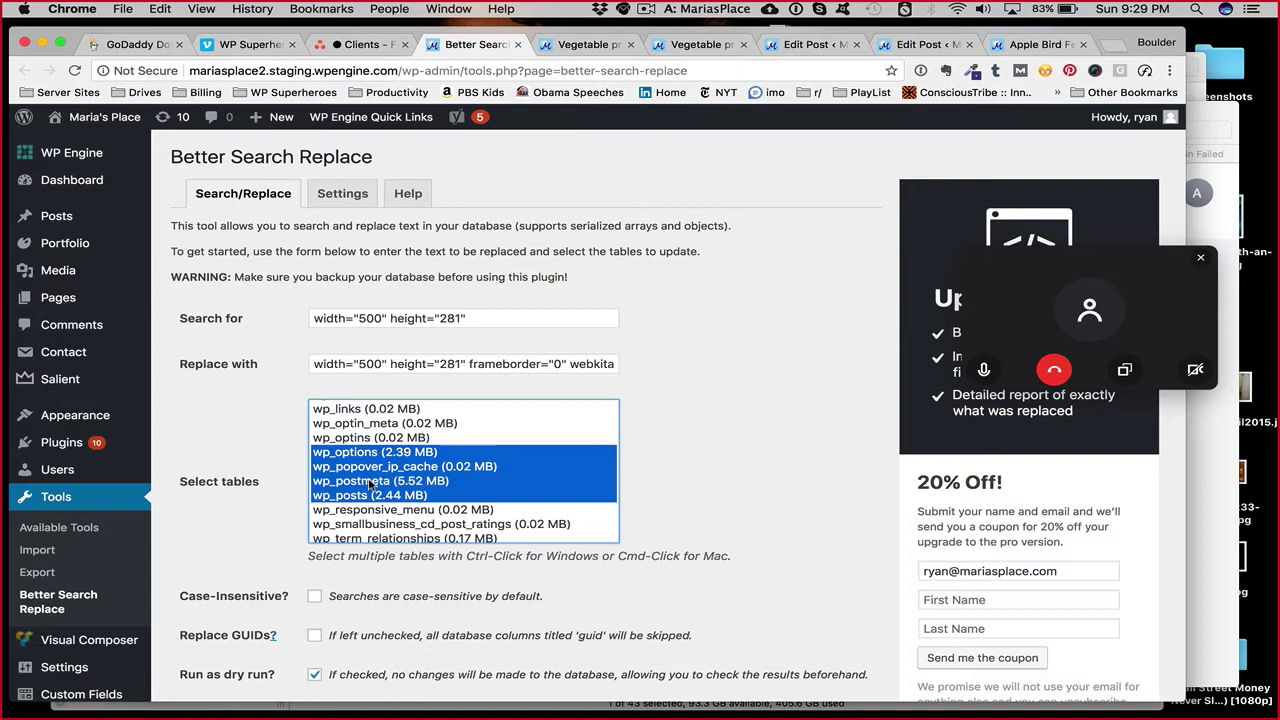
pyautogui.keyDown('super'); pyautogui.click(368, 468); pyautogui.keyUp('super')
pyautogui.keyDown('super'); pyautogui.click(364, 454); pyautogui.keyUp('super')
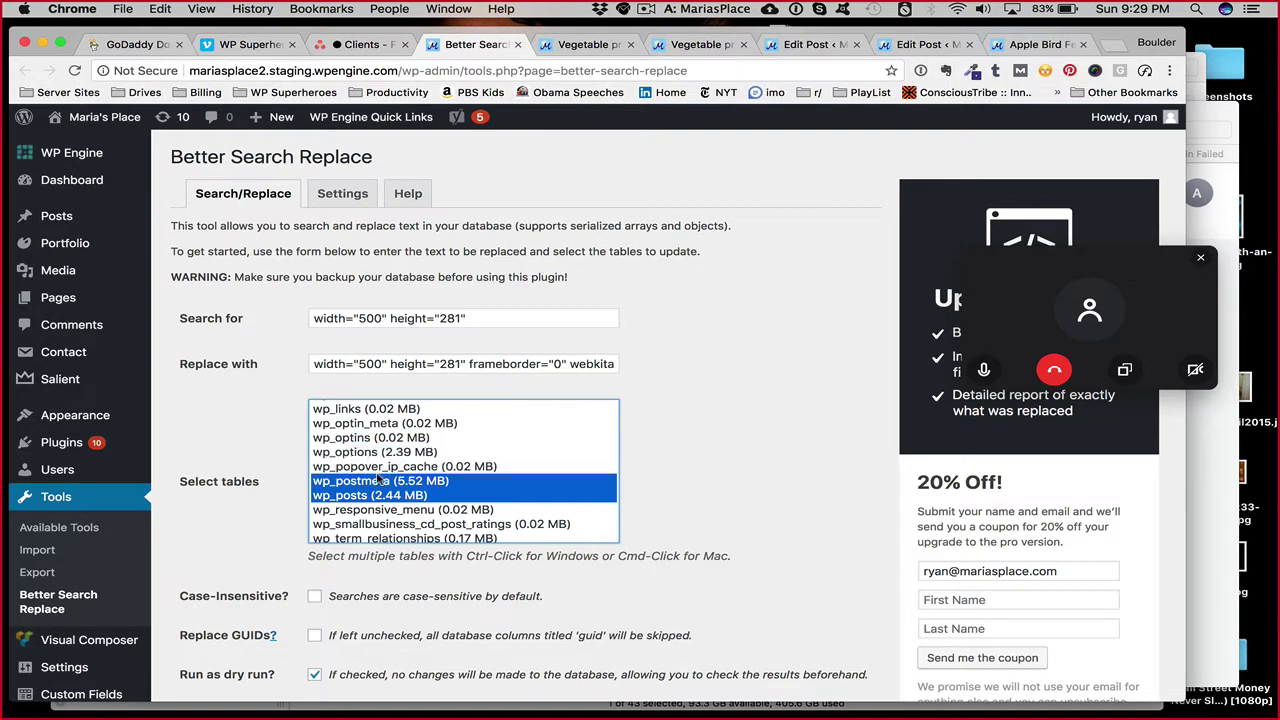
pyautogui.scroll(-3, 400, 465)
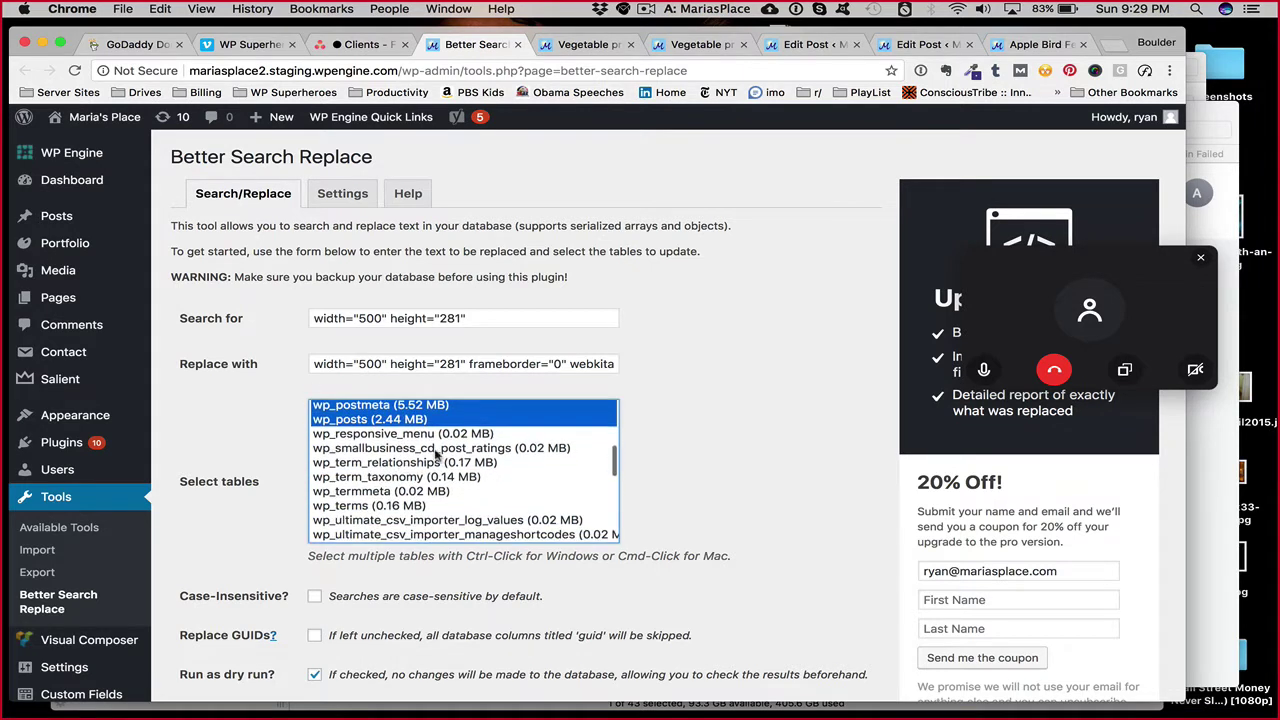
pyautogui.click(686, 350)
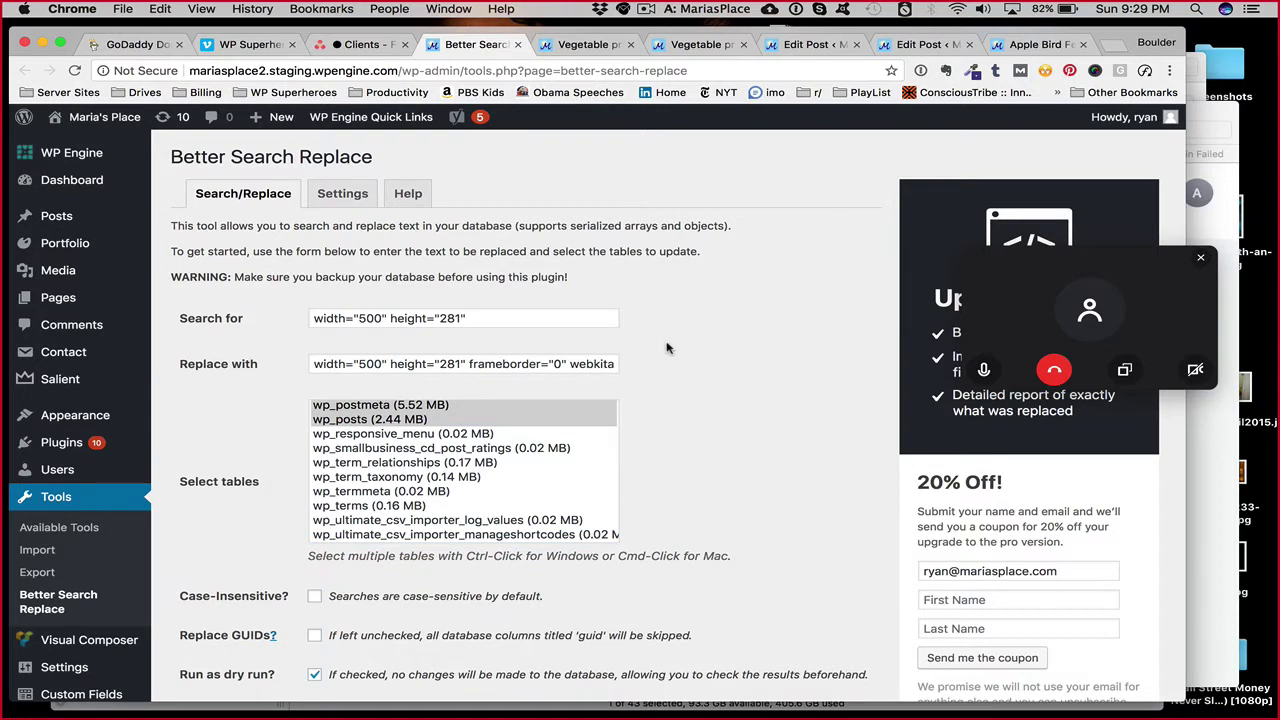
pyautogui.scroll(-3, 668, 348)
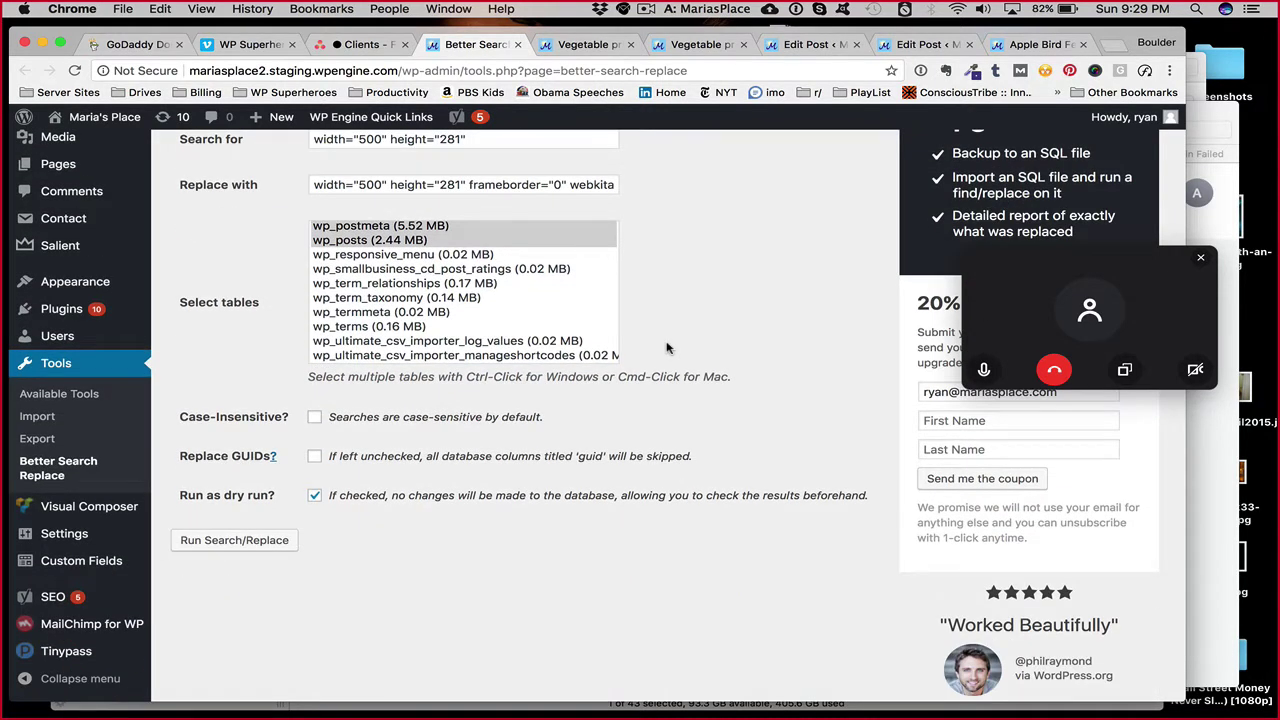
pyautogui.click(258, 548)
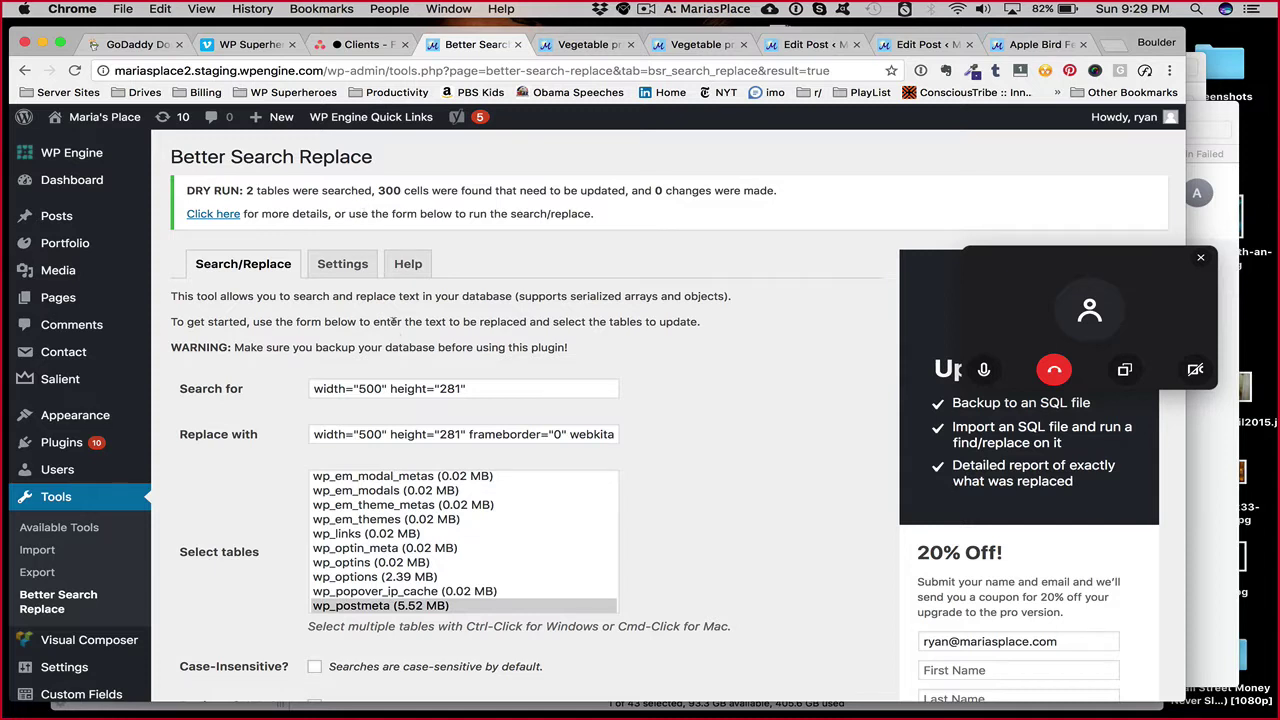
pyautogui.scroll(-10, 356, 333)
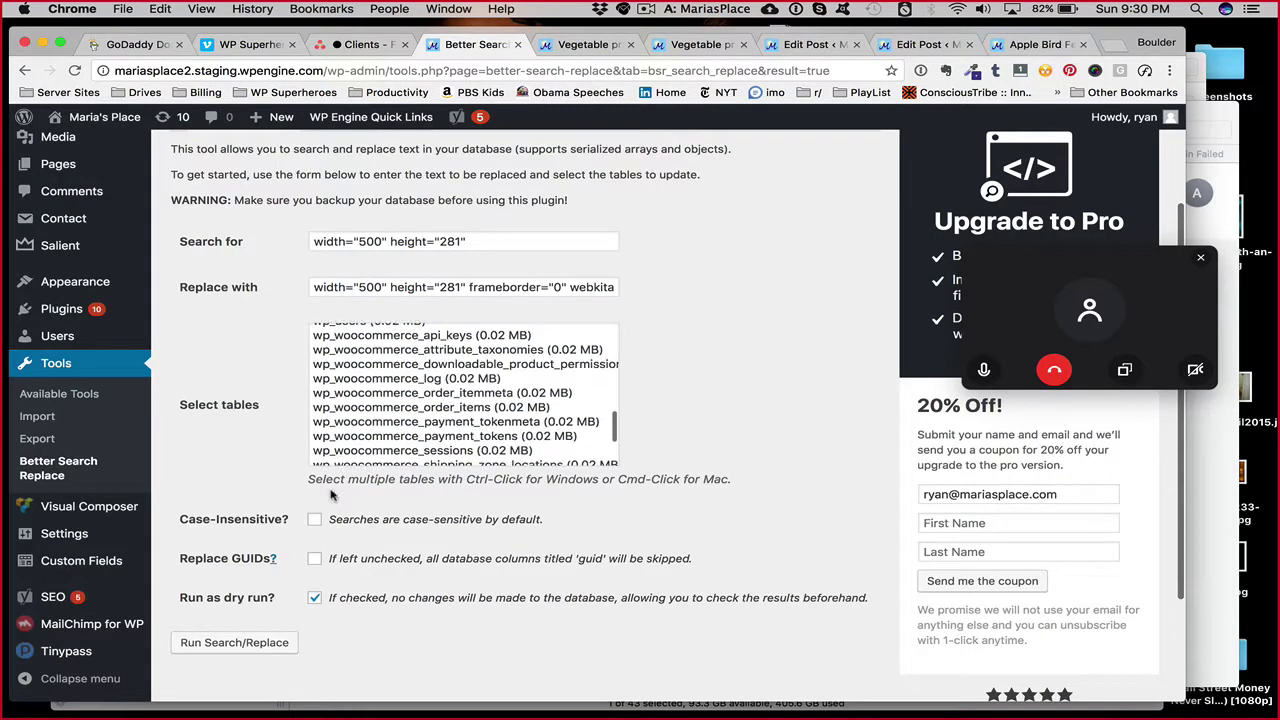
# Uncheck dry run and apply the replacement on staging, changing 300 cells across two tables
pyautogui.click(314, 597)
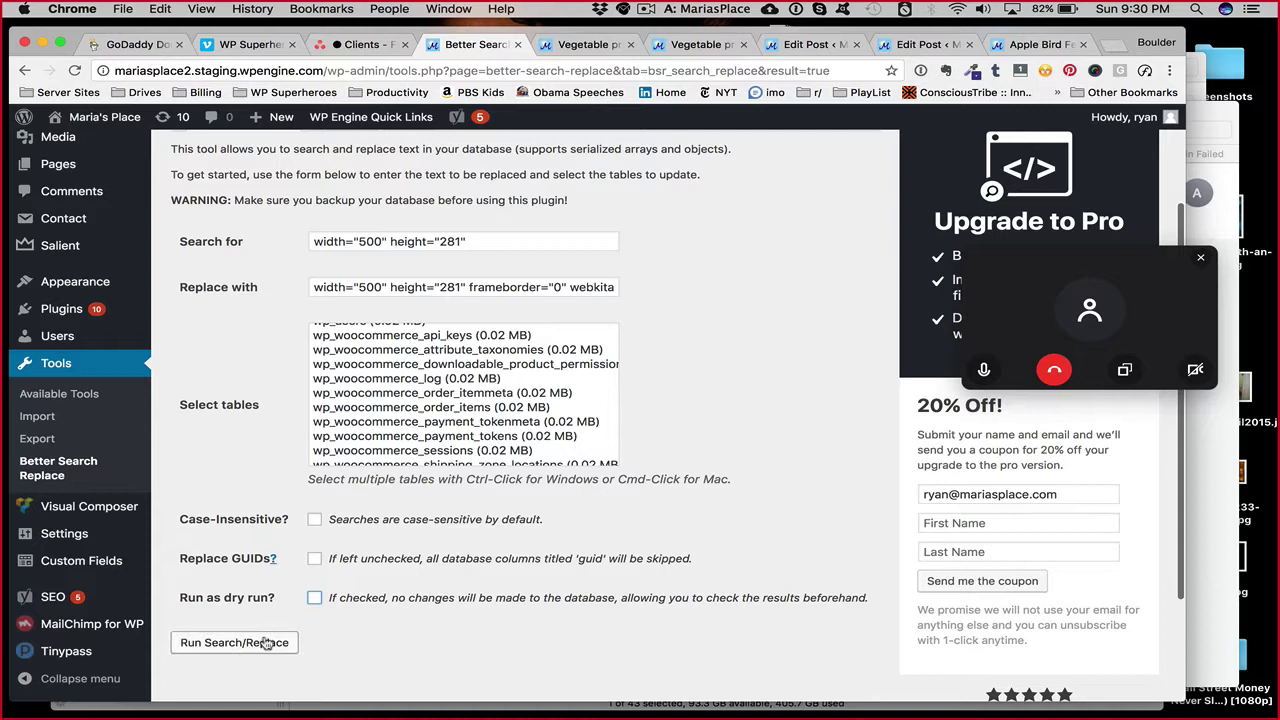
pyautogui.scroll(10, 393, 398)
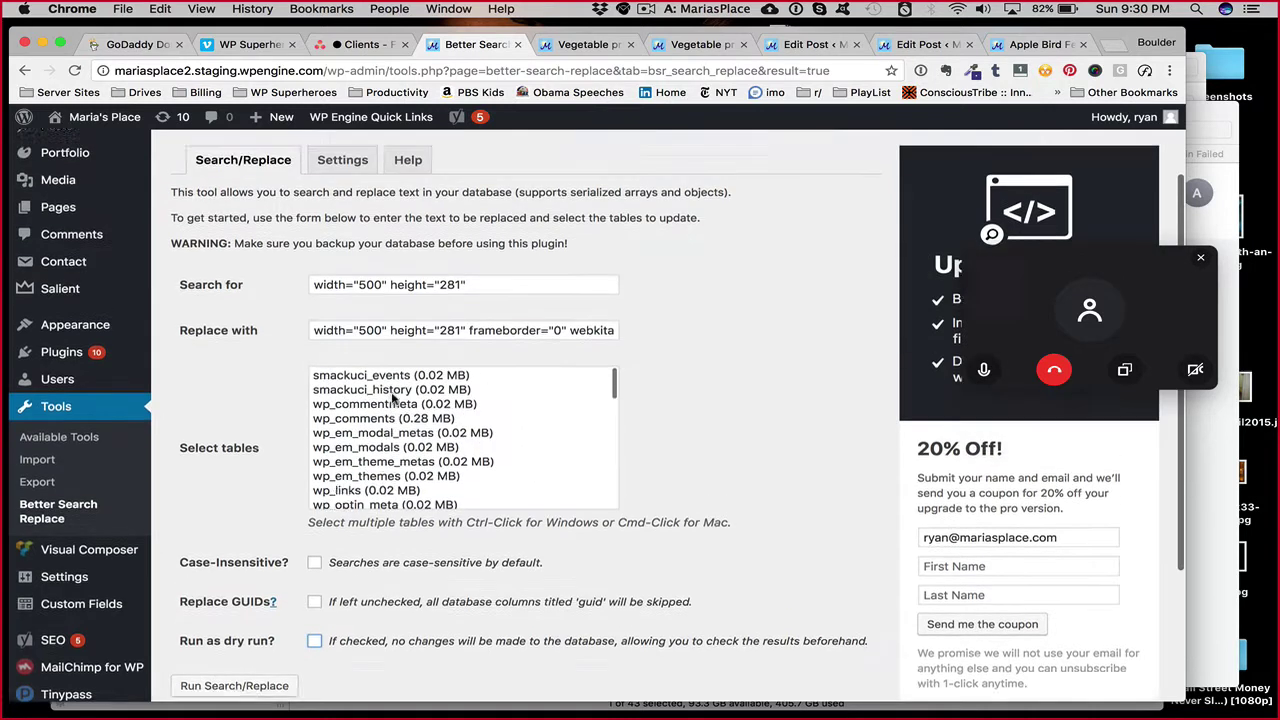
pyautogui.scroll(3, 393, 398)
pyautogui.scroll(-6, 505, 555)
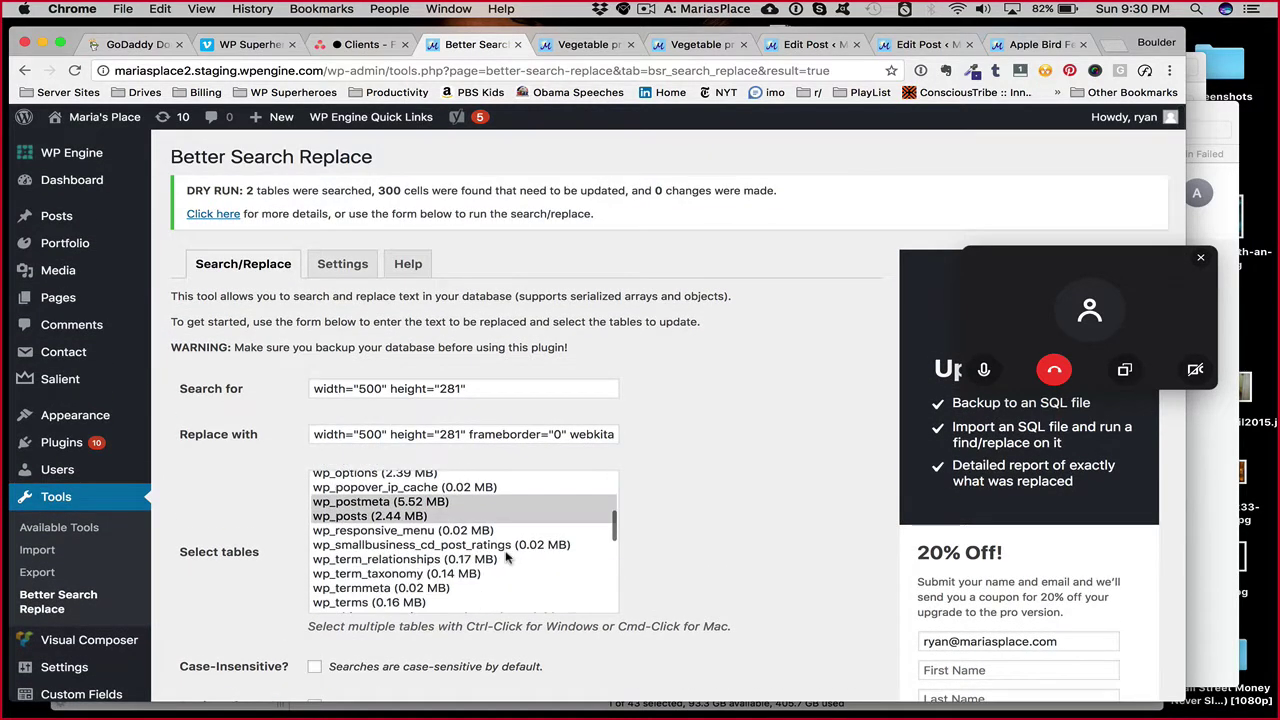
pyautogui.scroll(-1, 248, 522)
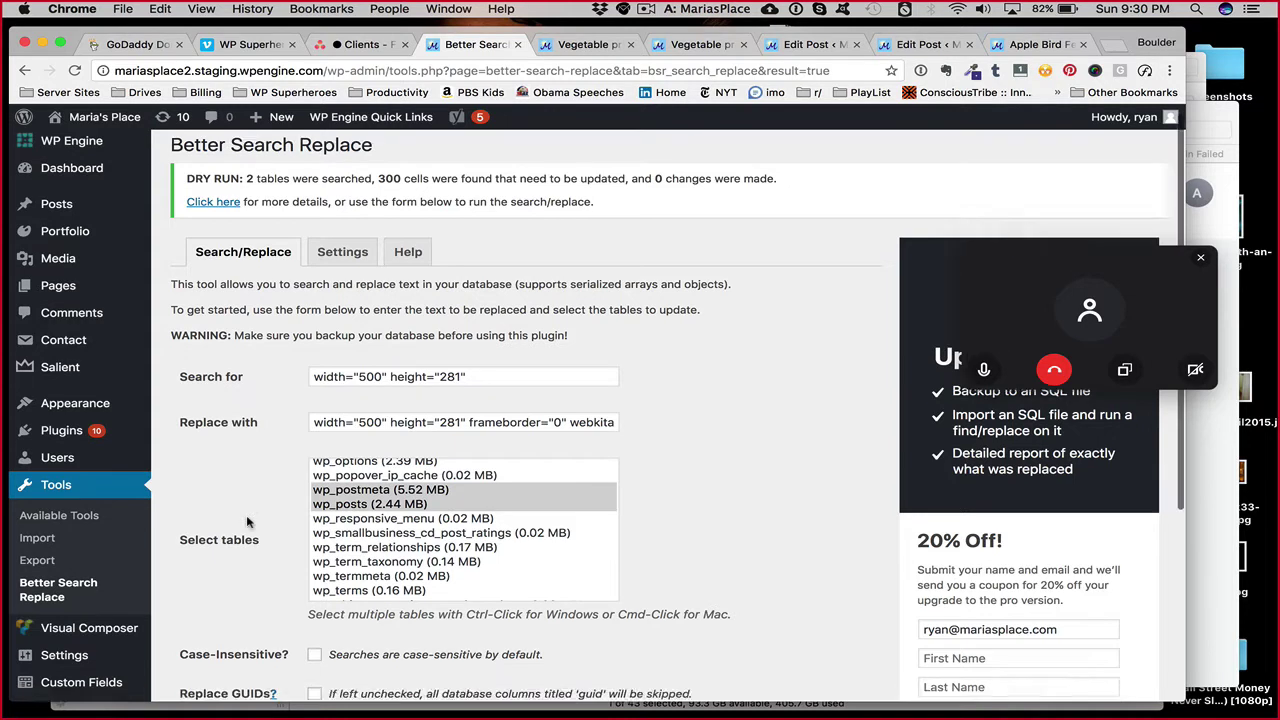
pyautogui.scroll(-2, 248, 522)
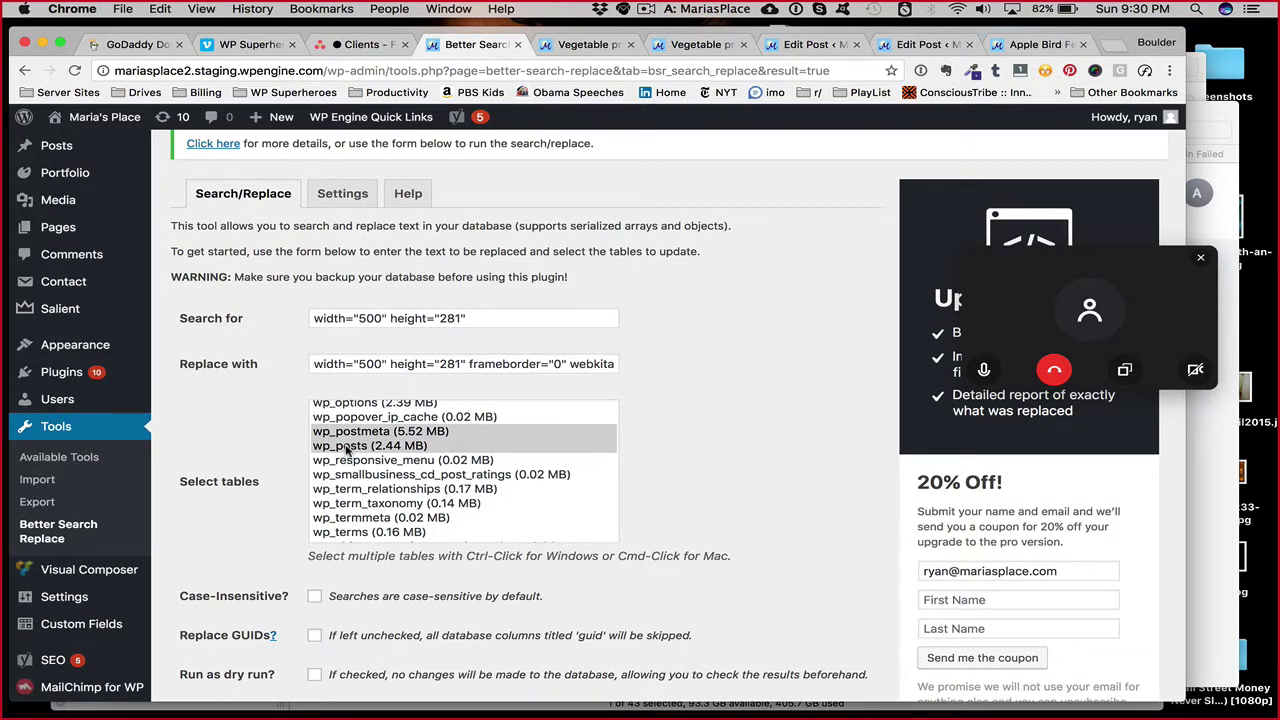
pyautogui.scroll(-5, 266, 535)
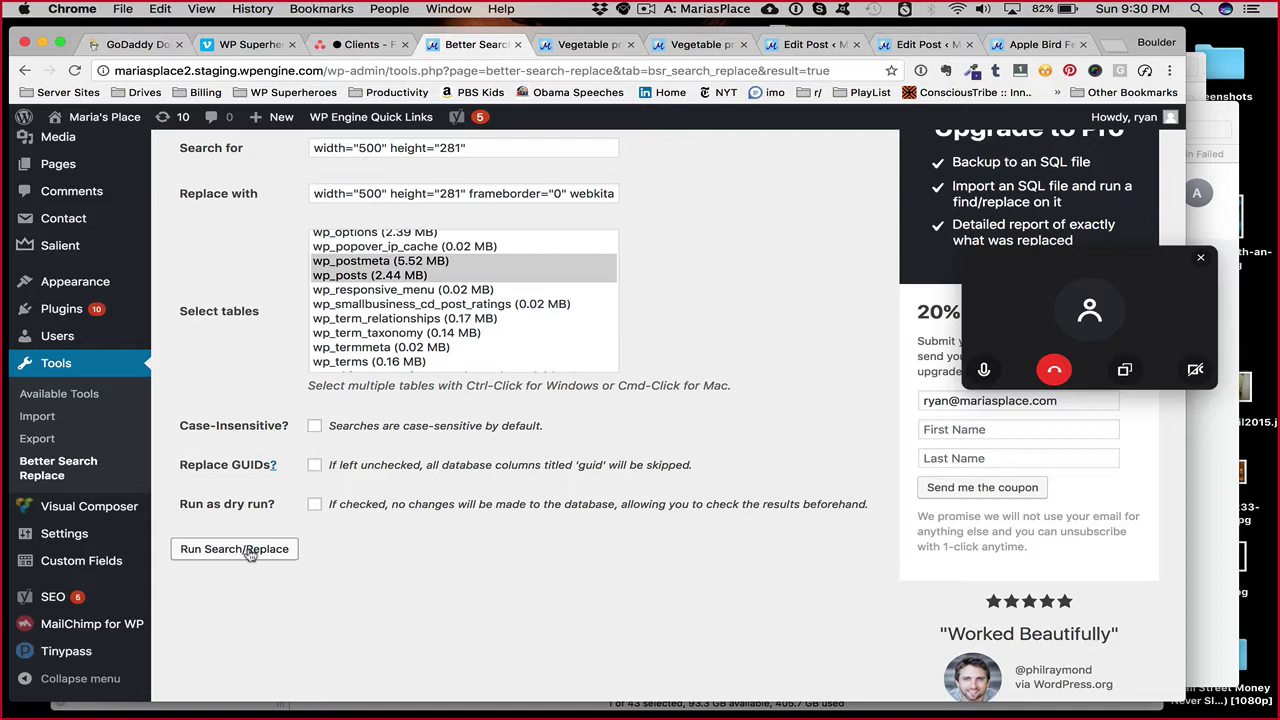
pyautogui.click(248, 552)
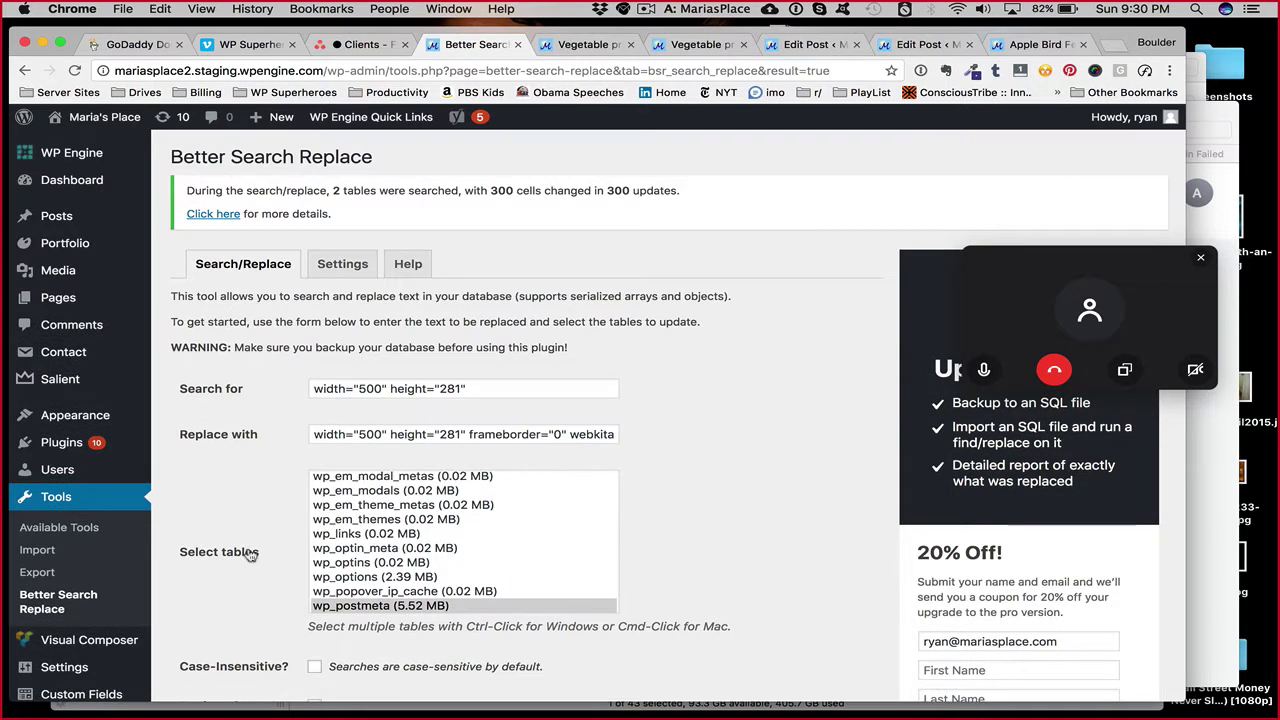
pyautogui.click(602, 45)
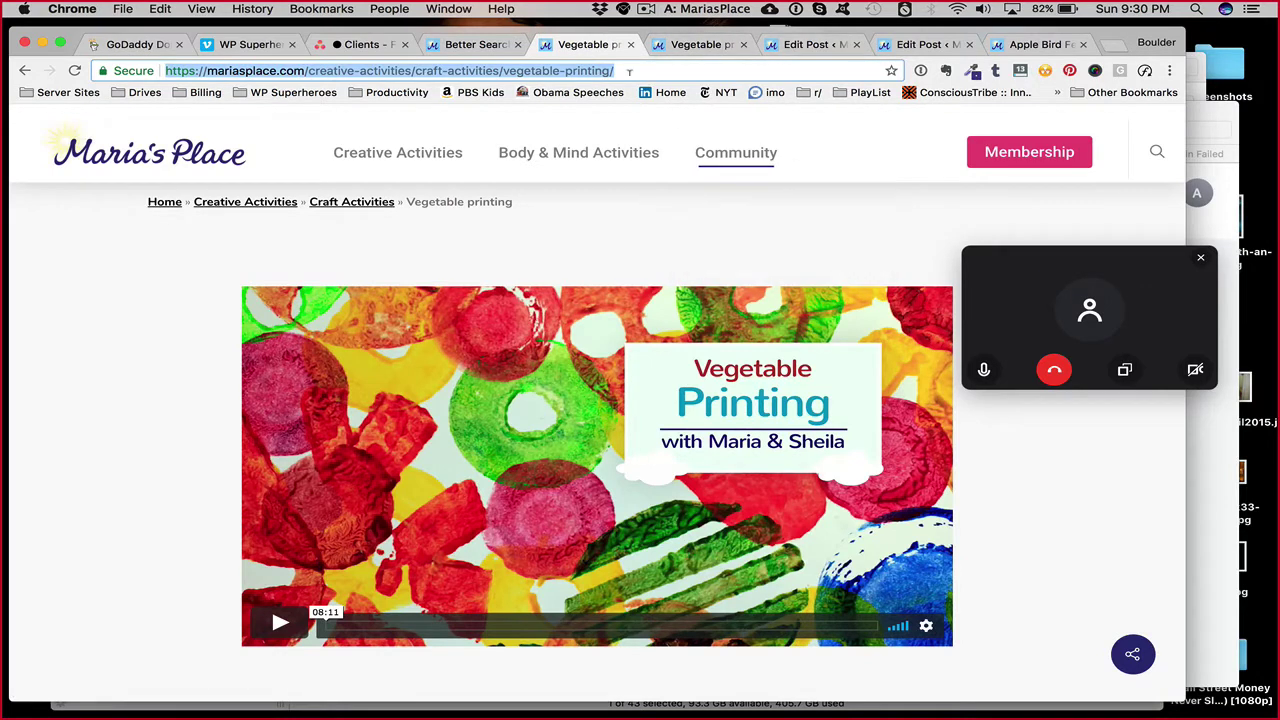
# Open the staging Vegetable printing permalink and see its video blocked with a Sorry message
pyautogui.moveTo(614, 70); pyautogui.dragTo(307, 70)
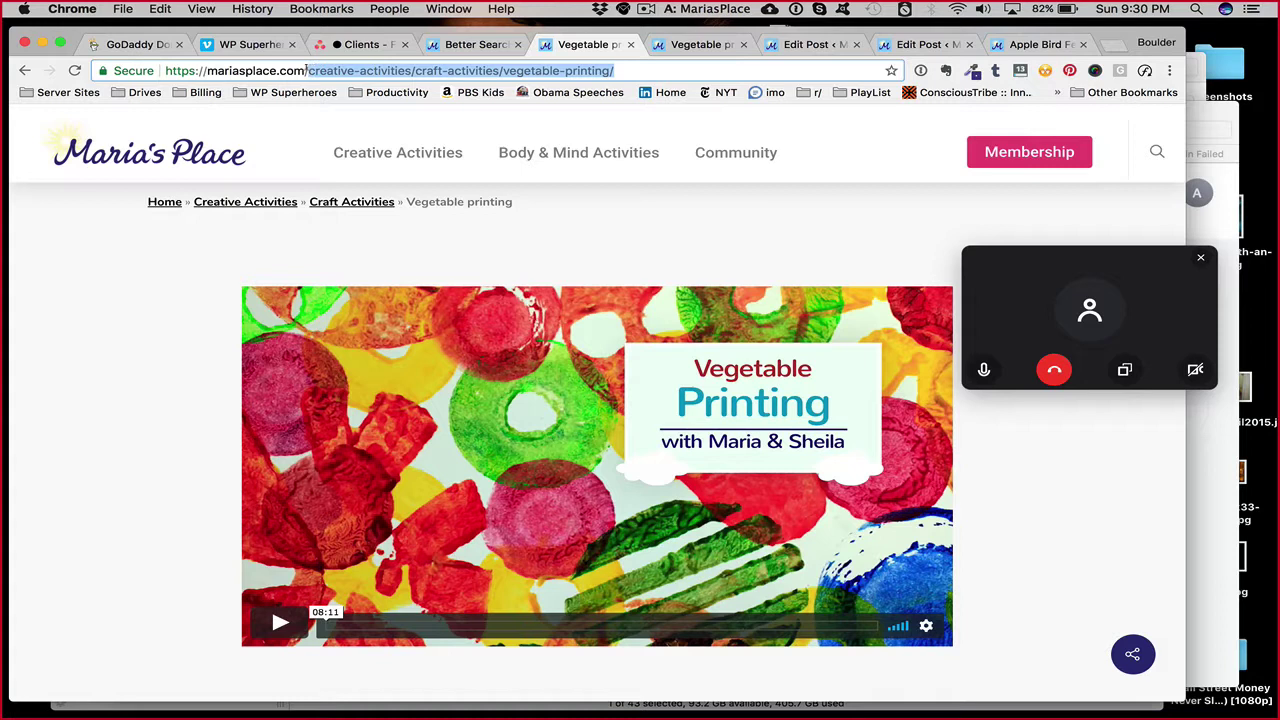
pyautogui.press('super+9')
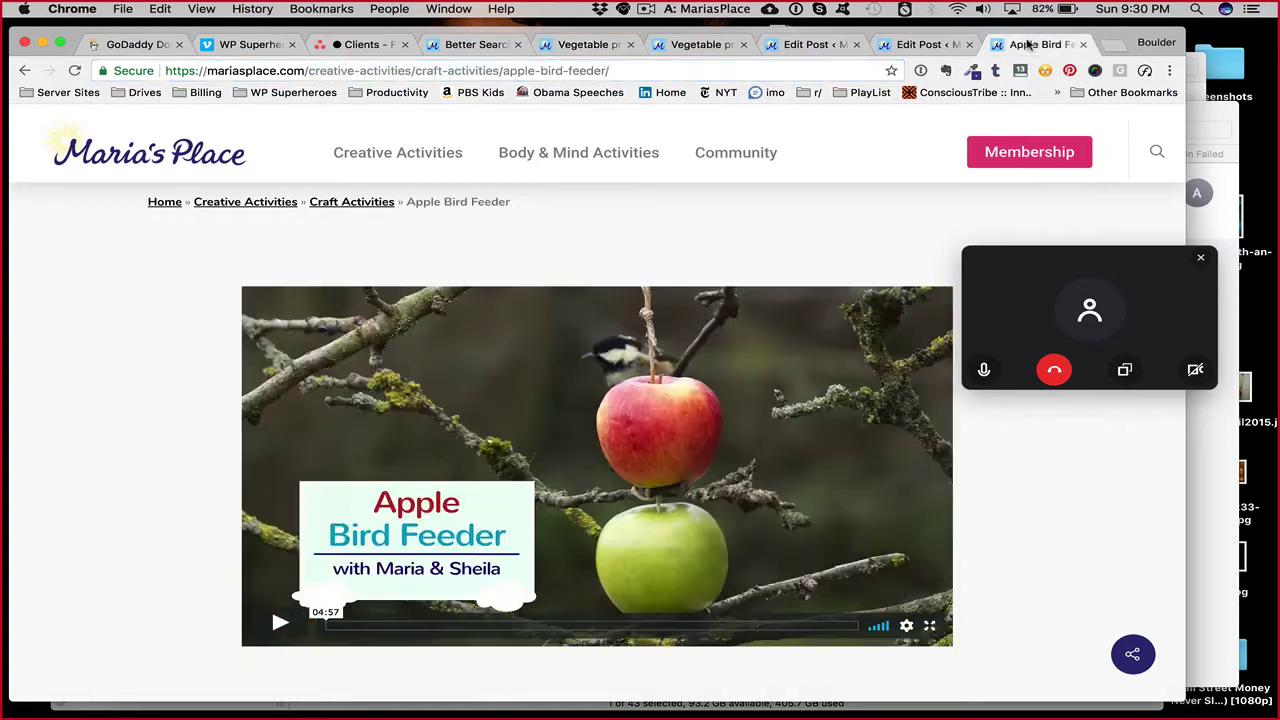
pyautogui.click(920, 44)
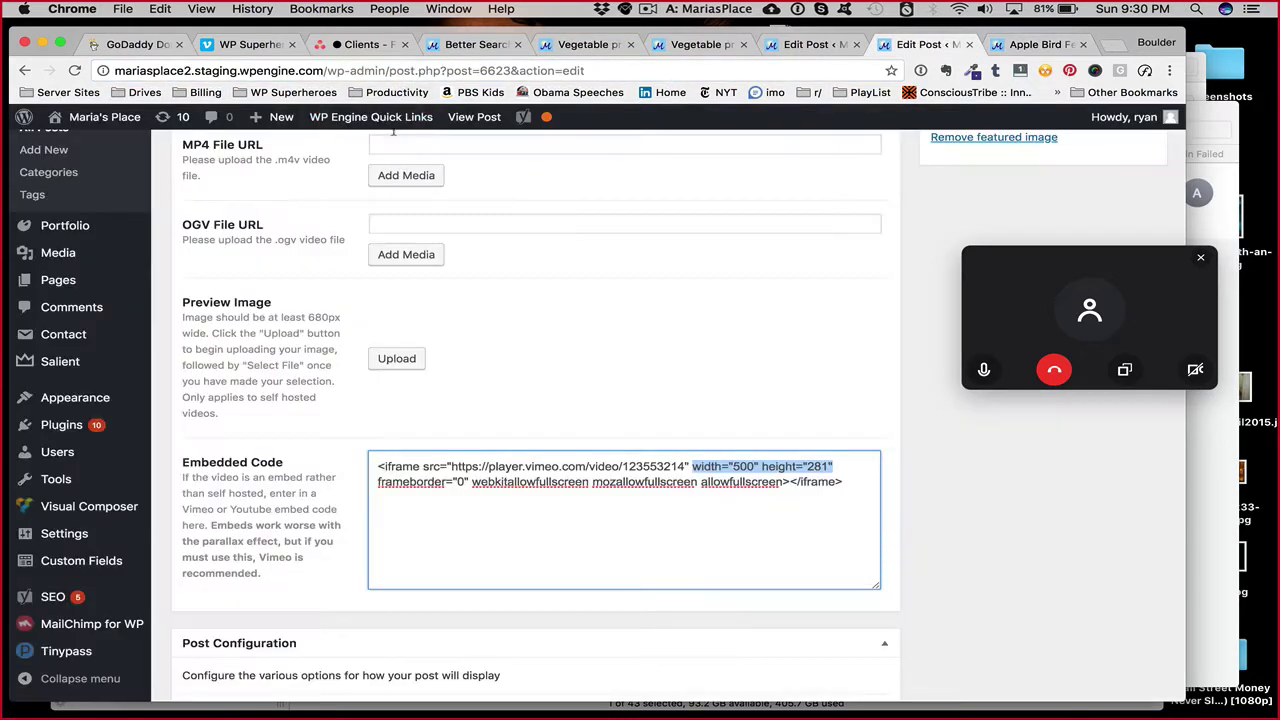
pyautogui.click(830, 48)
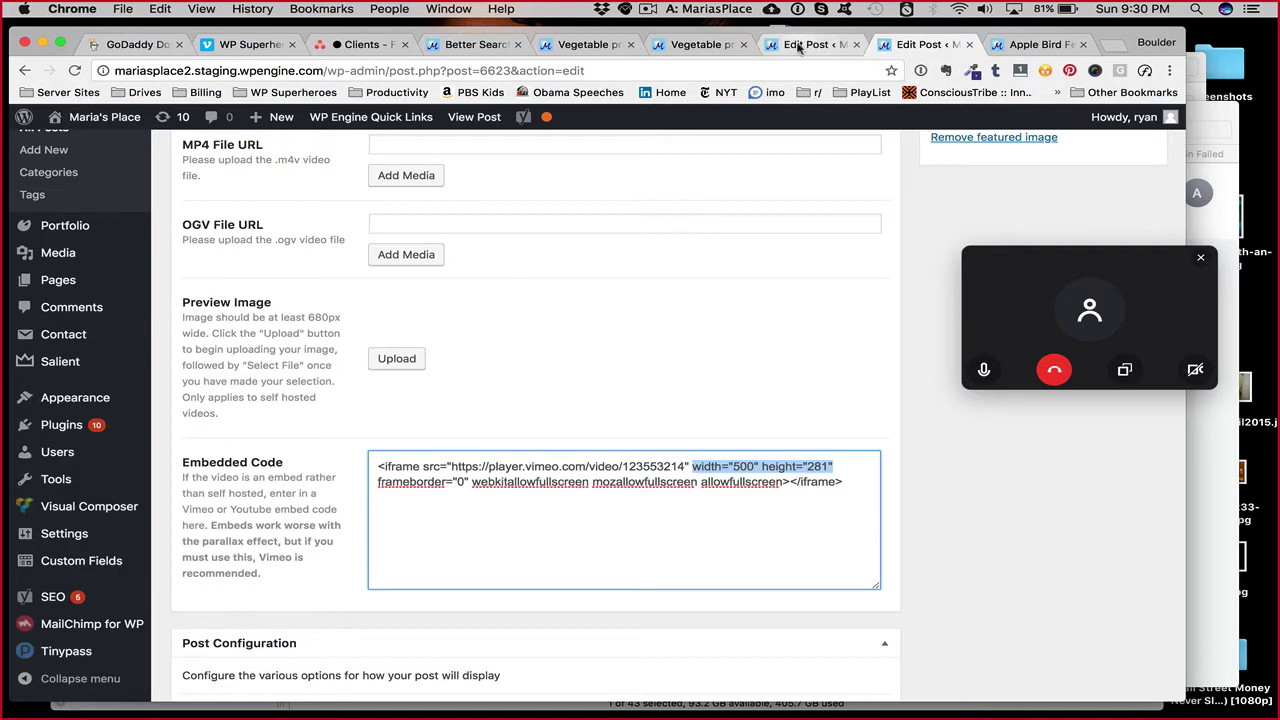
pyautogui.scroll(15, 274, 447)
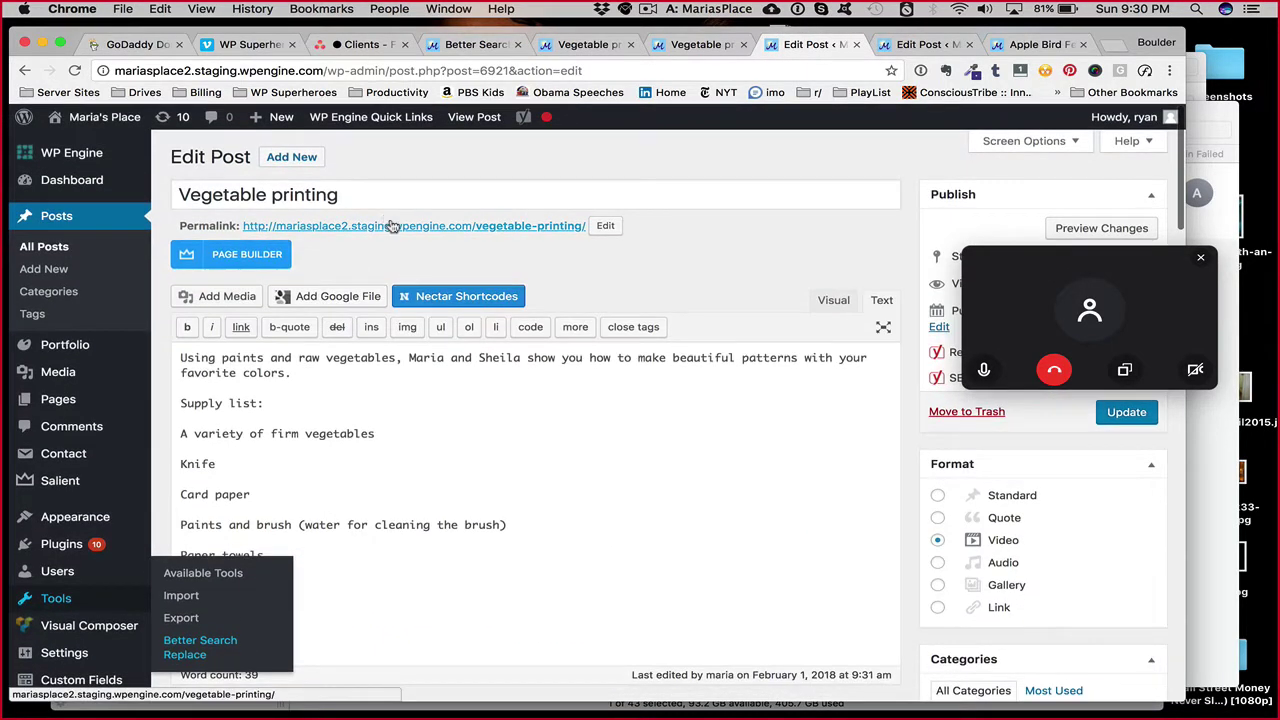
pyautogui.keyDown('super'); pyautogui.click(390, 230); pyautogui.keyUp('super')
pyautogui.click(824, 46)
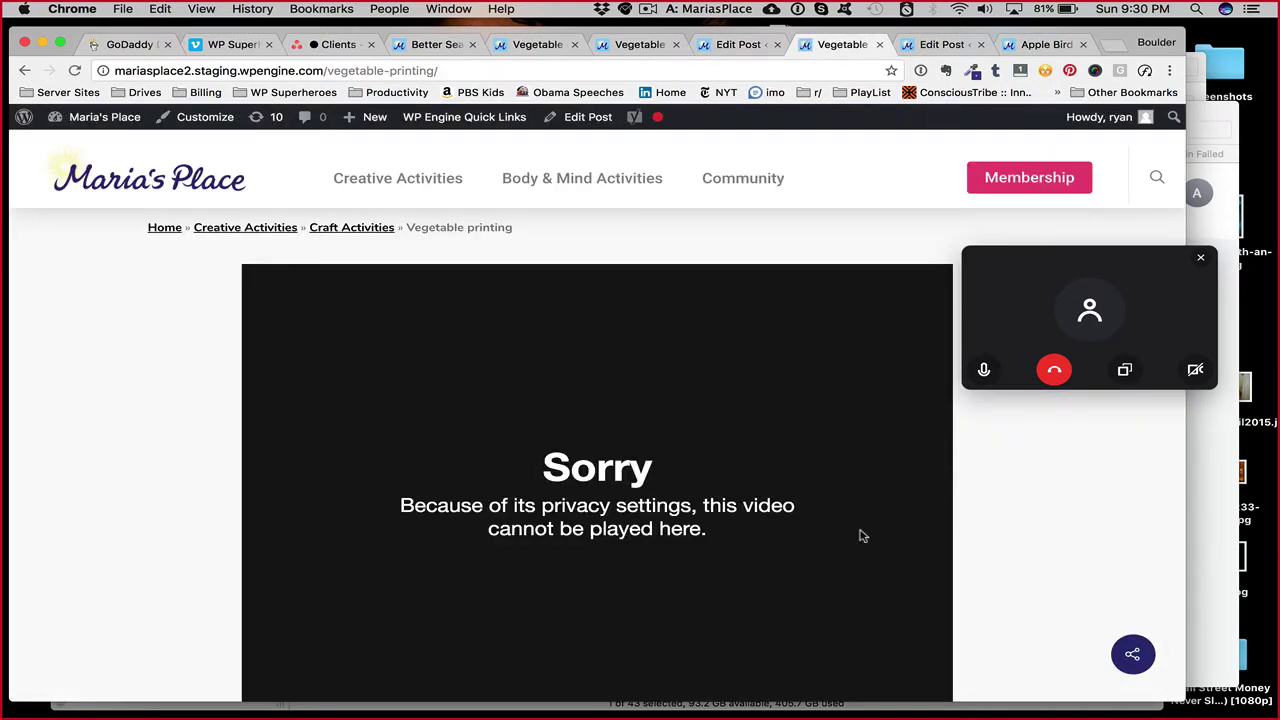
pyautogui.scroll(-3, 1018, 530)
pyautogui.scroll(-1, 1018, 530)
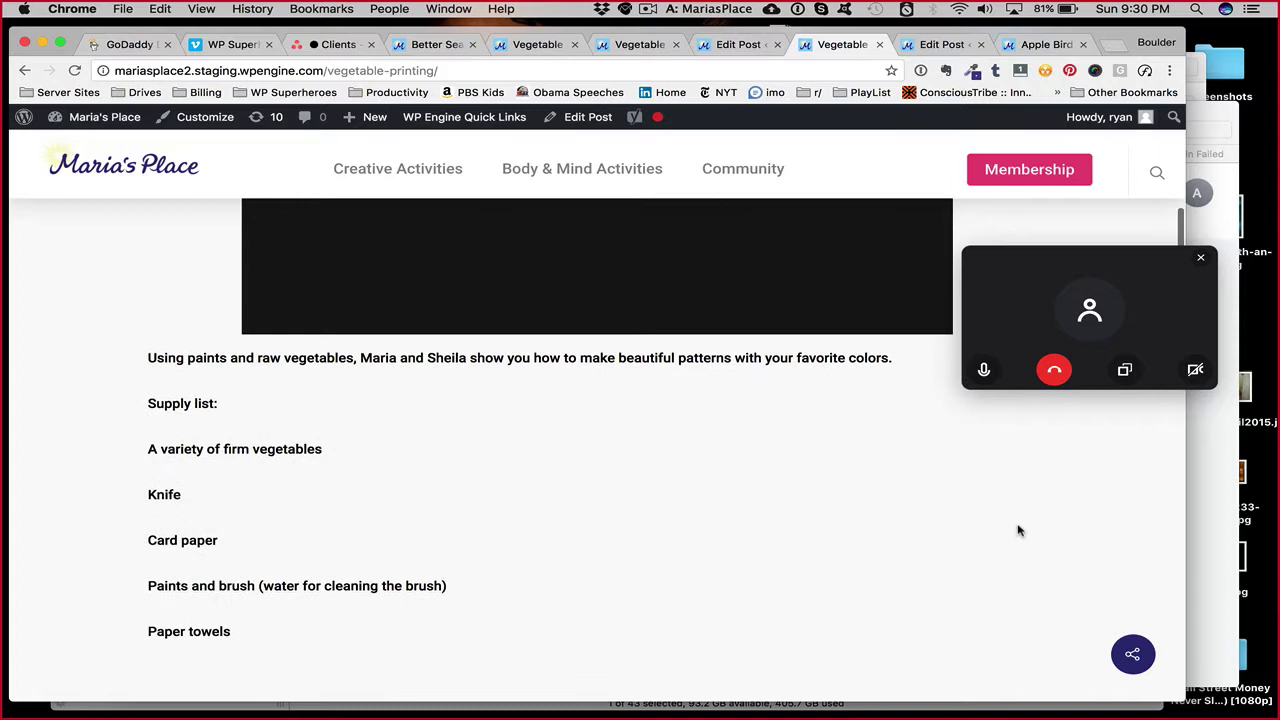
pyautogui.scroll(2, 1018, 530)
# Close the staging preview and leftover editor tabs, returning to the live Vegetable printing page
pyautogui.press('super+w')
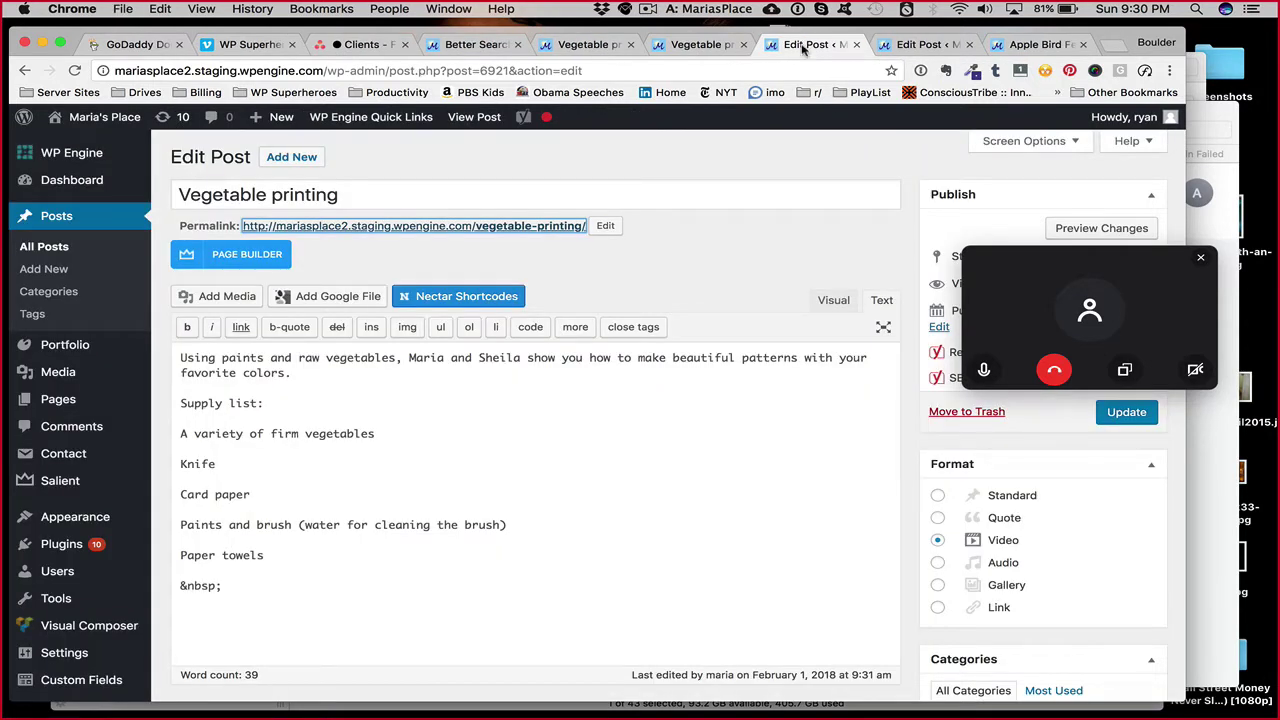
pyautogui.press('super+w')
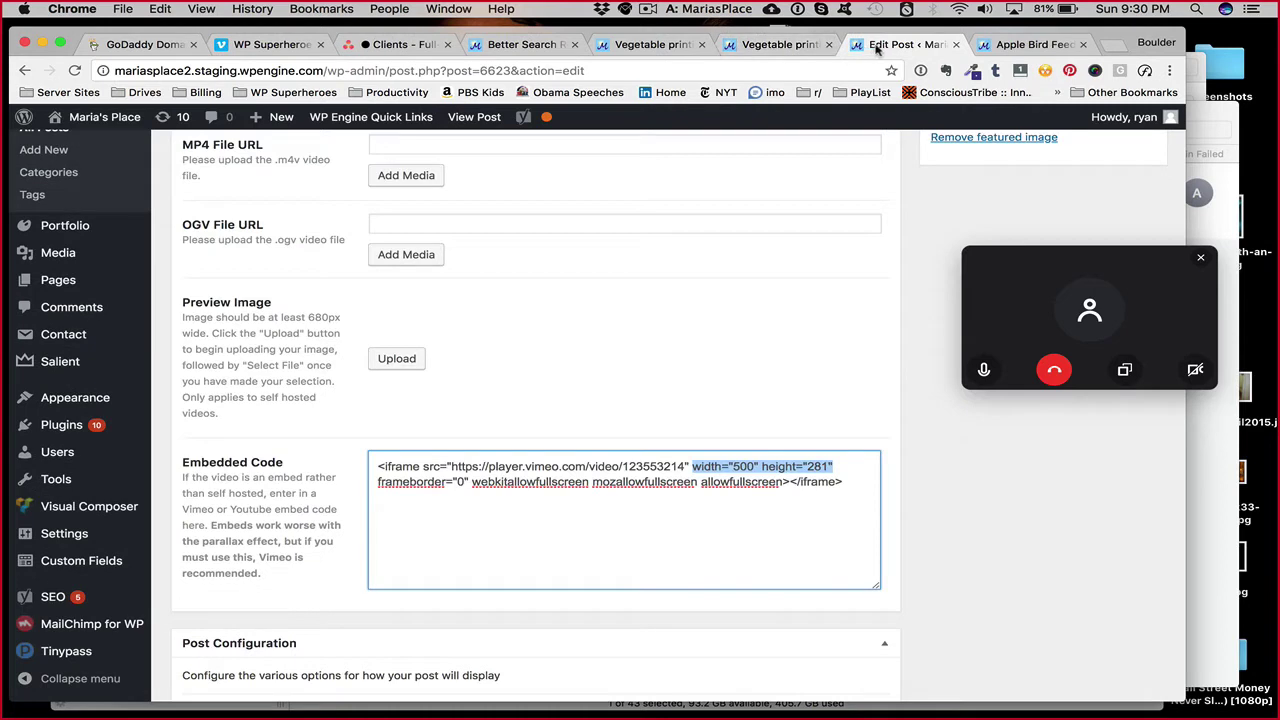
pyautogui.press('super+w')
pyautogui.click(877, 49)
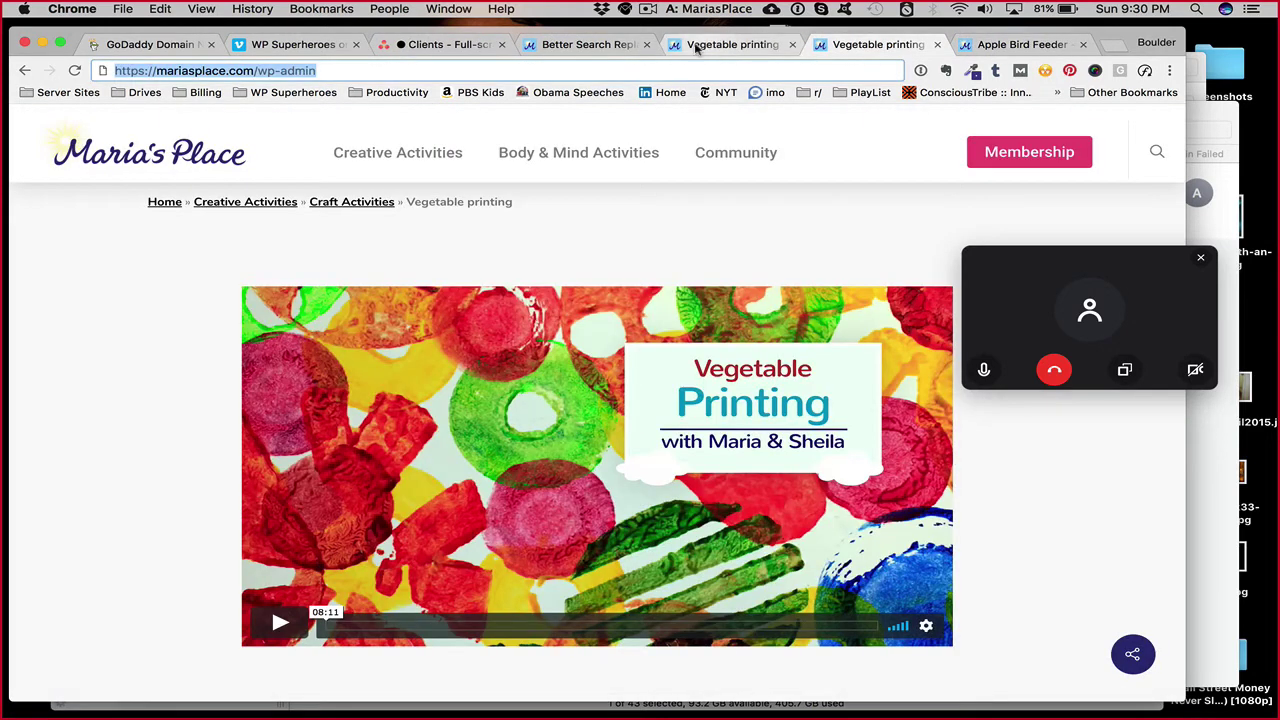
pyautogui.click(876, 44)
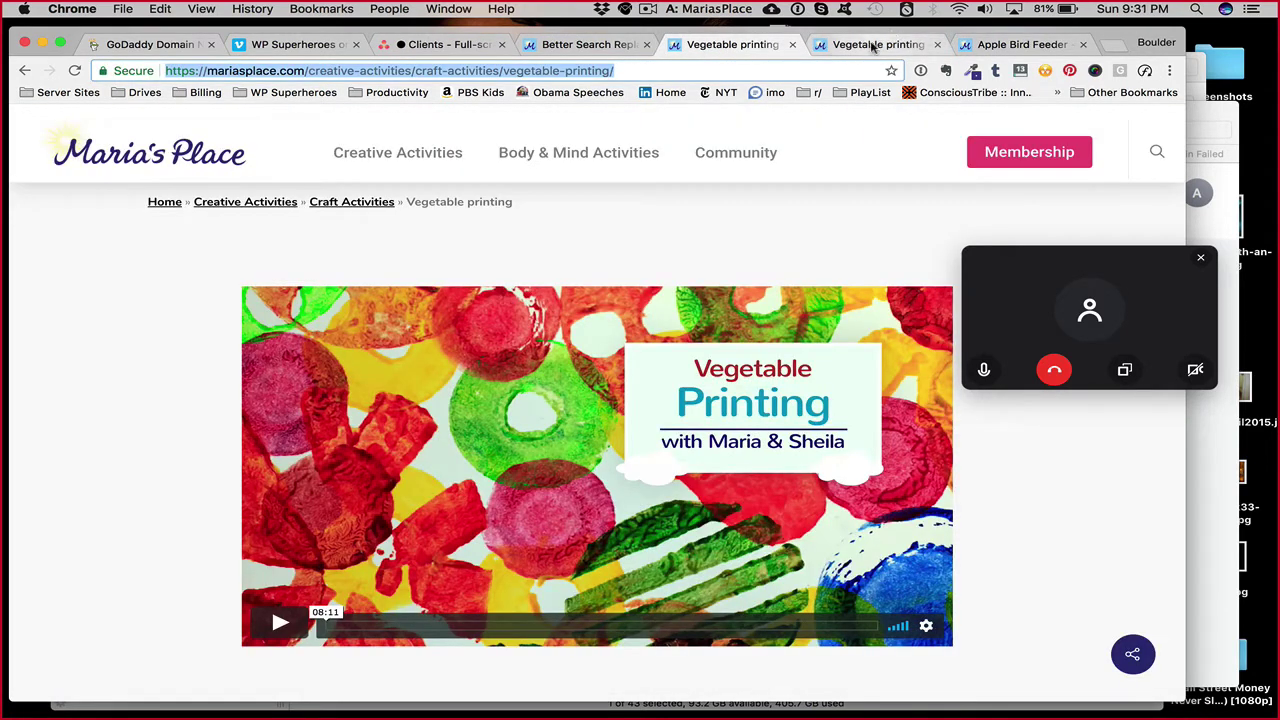
# Load mariasplace.com/wp-admin and log in to the live site's admin
pyautogui.click(378, 72)
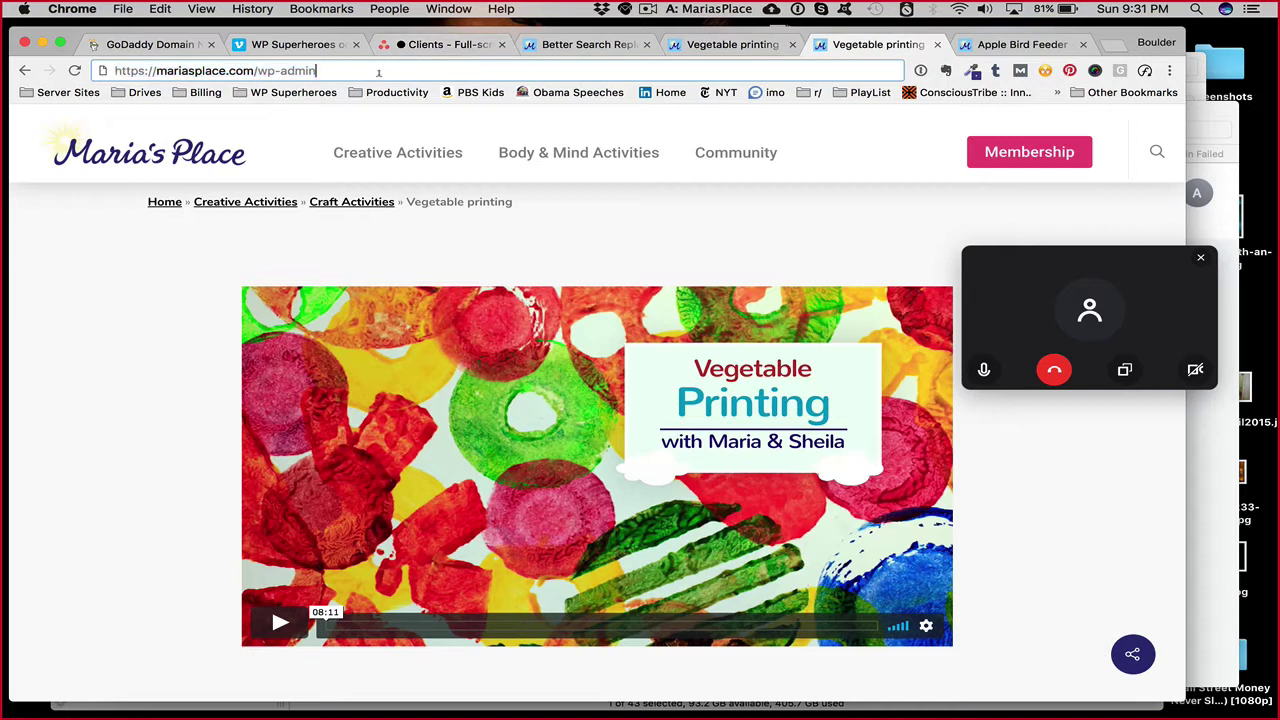
pyautogui.press('Return')
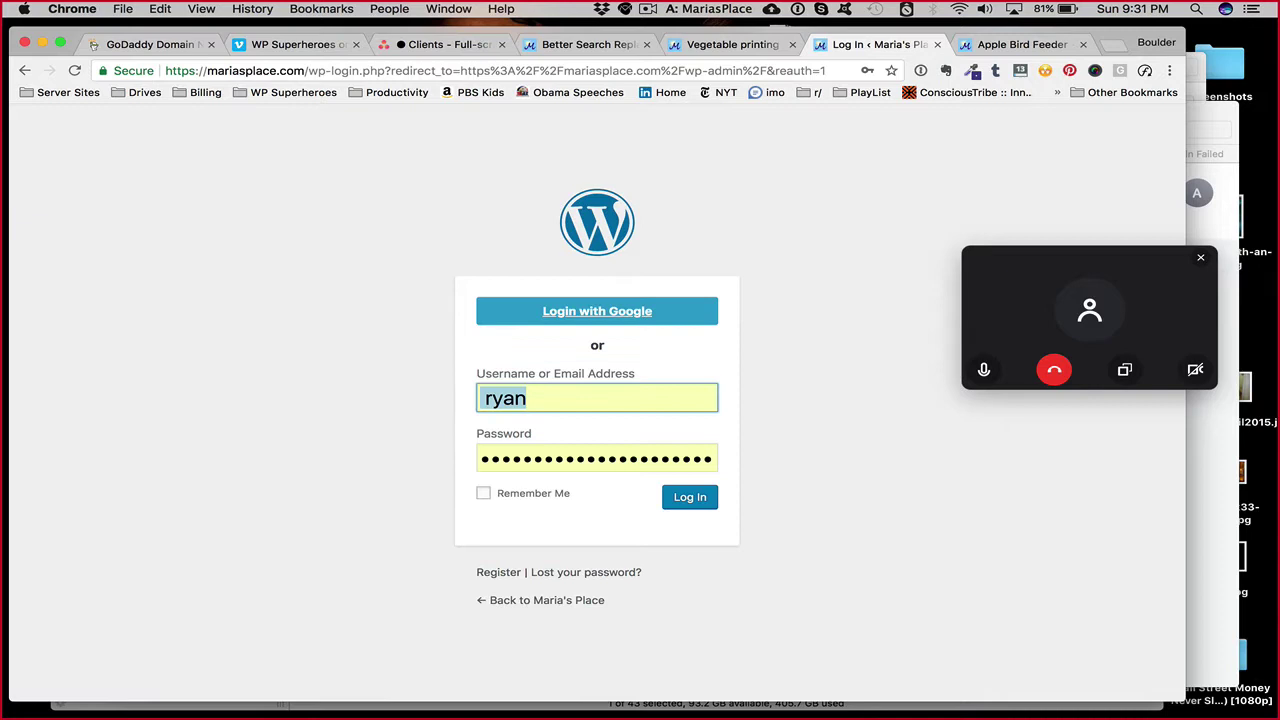
pyautogui.press('Return')
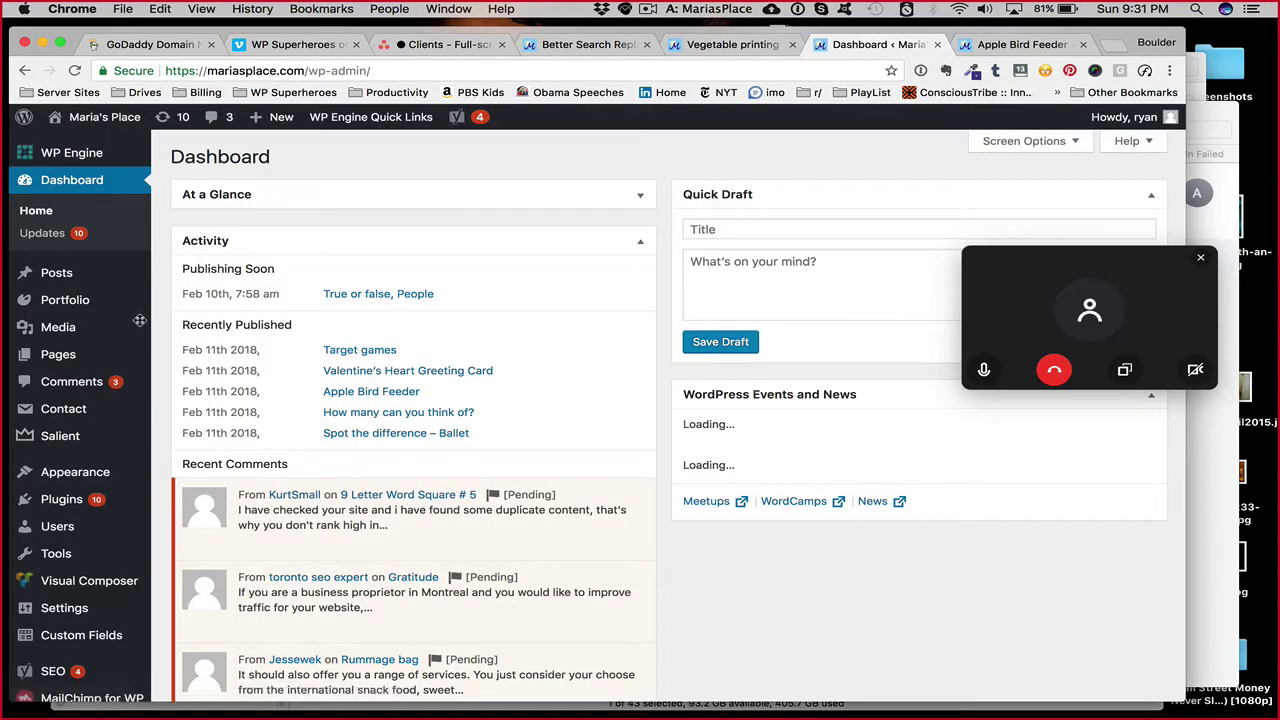
# Open WP Engine > Staging and start the STAGING to LIVE deployment
pyautogui.moveTo(96, 501)
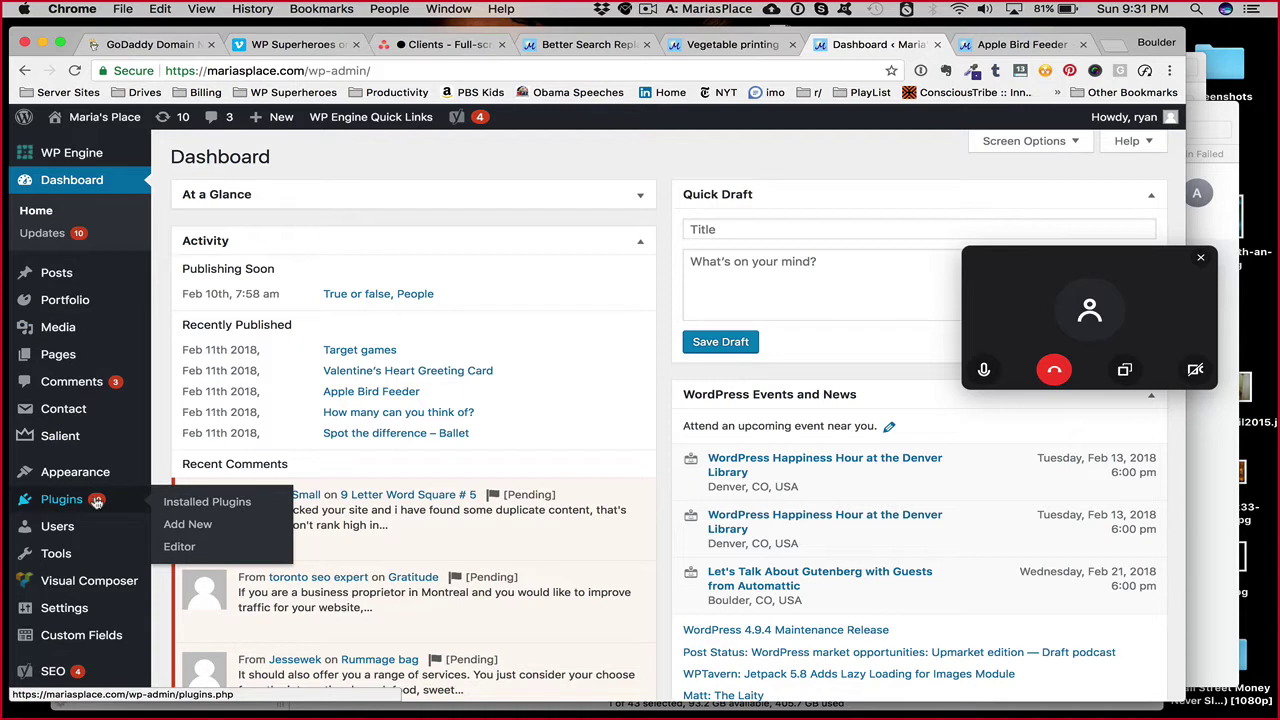
pyautogui.moveTo(115, 160)
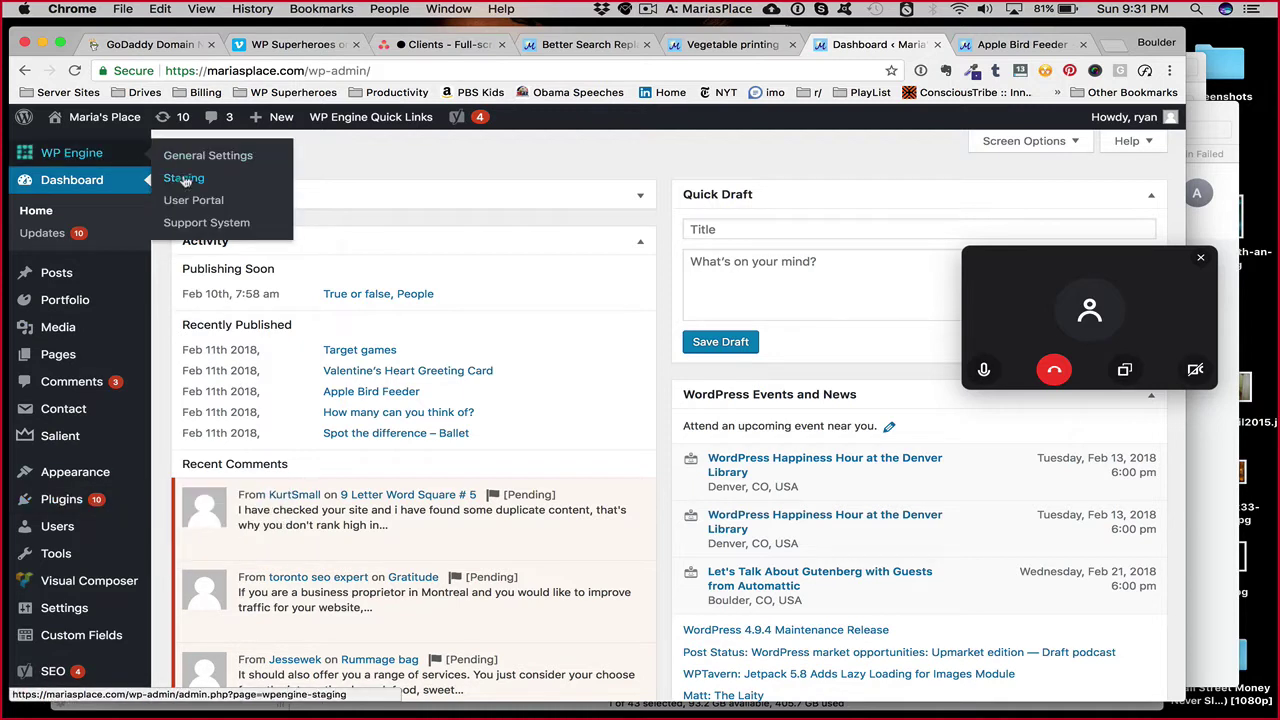
pyautogui.click(184, 179)
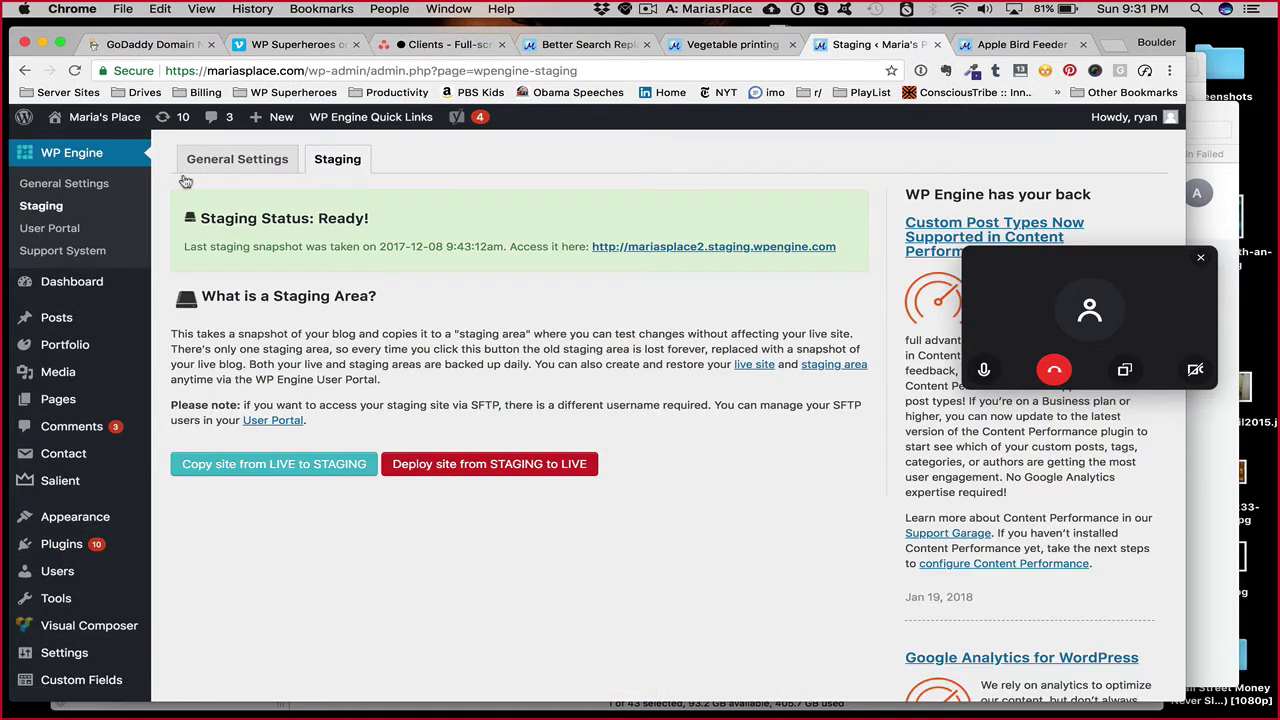
pyautogui.click(452, 466)
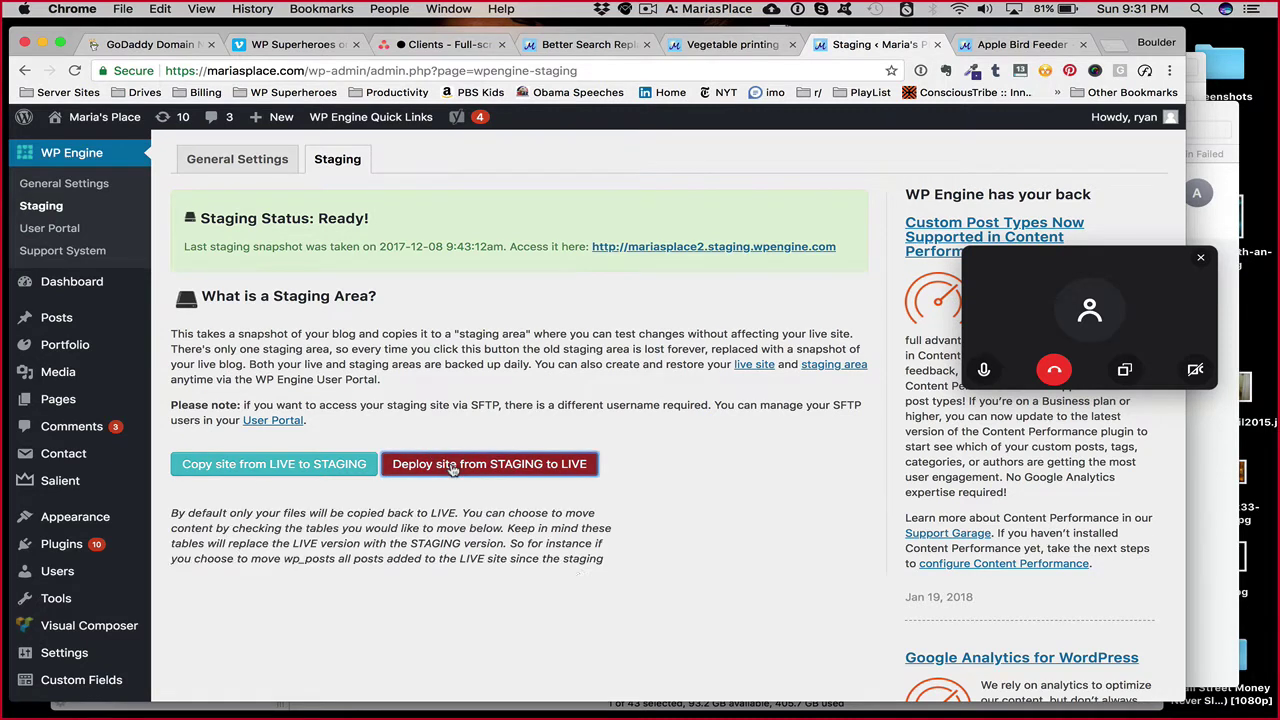
# Set the deployment database option to specific tables only, clearing all preselected tables
pyautogui.scroll(-3, 417, 524)
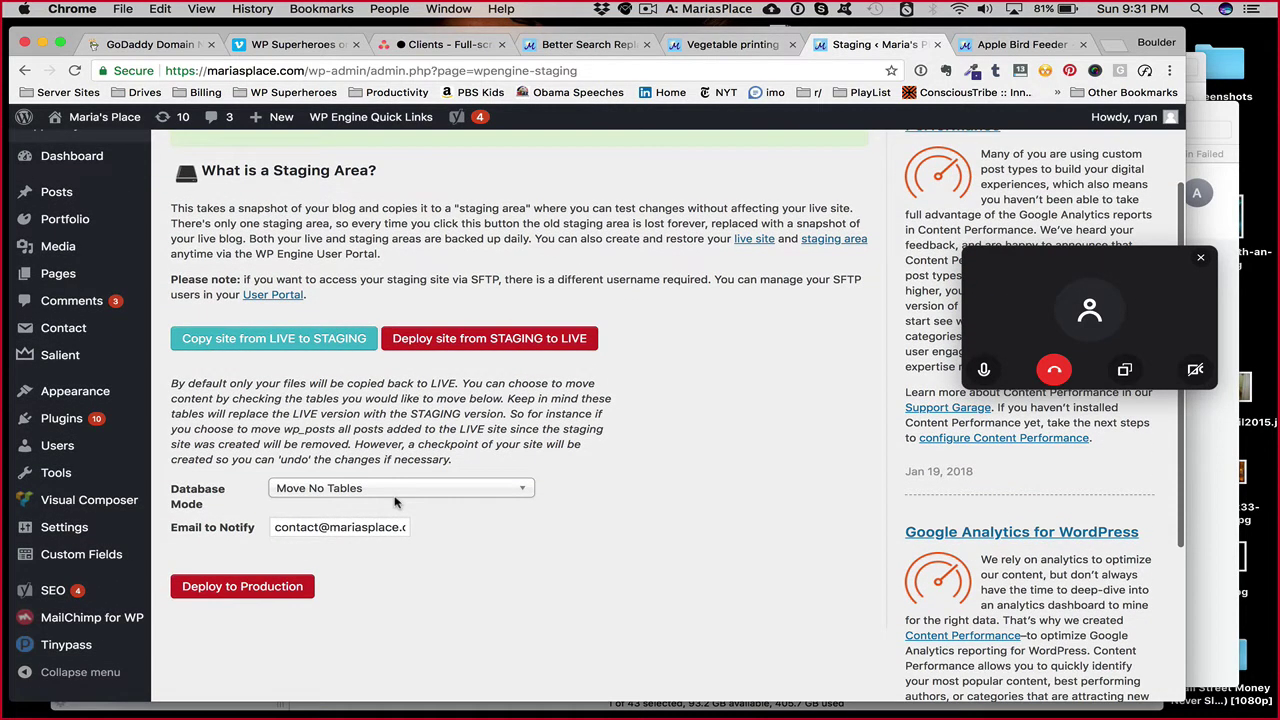
pyautogui.click(400, 484)
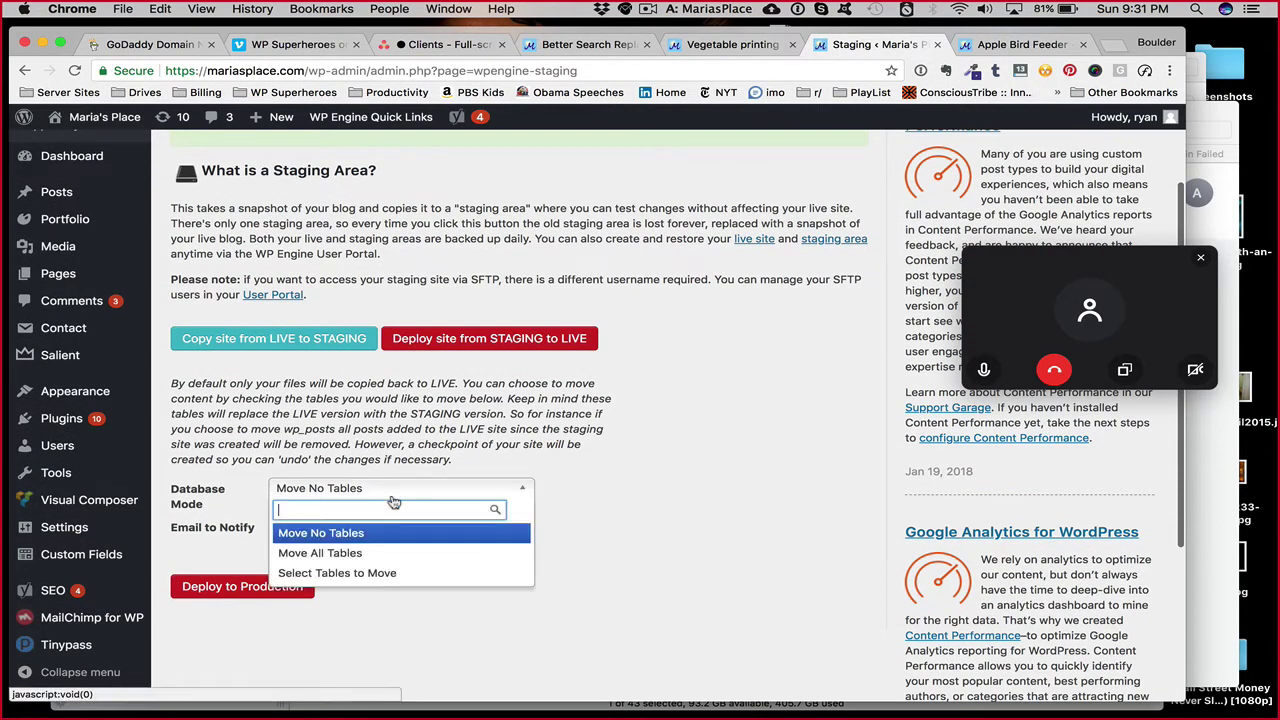
pyautogui.click(385, 572)
pyautogui.scroll(-1, 336, 565)
pyautogui.scroll(-2, 362, 420)
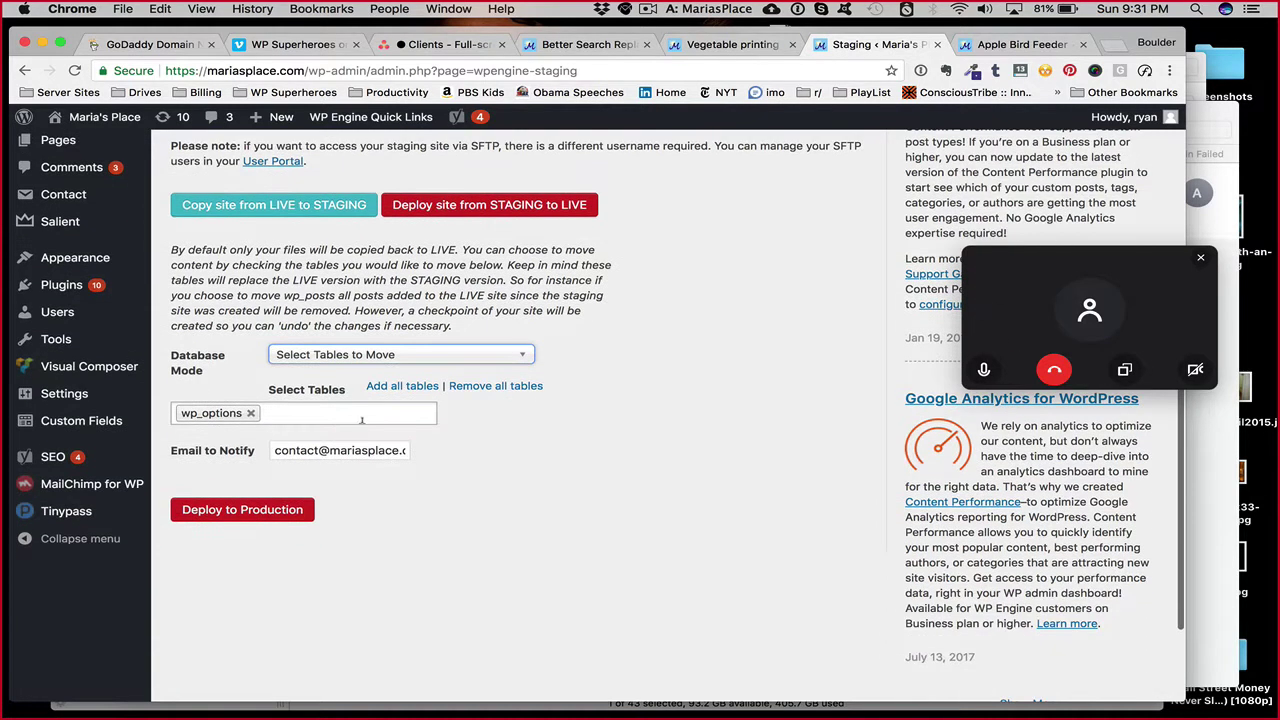
pyautogui.click(455, 387)
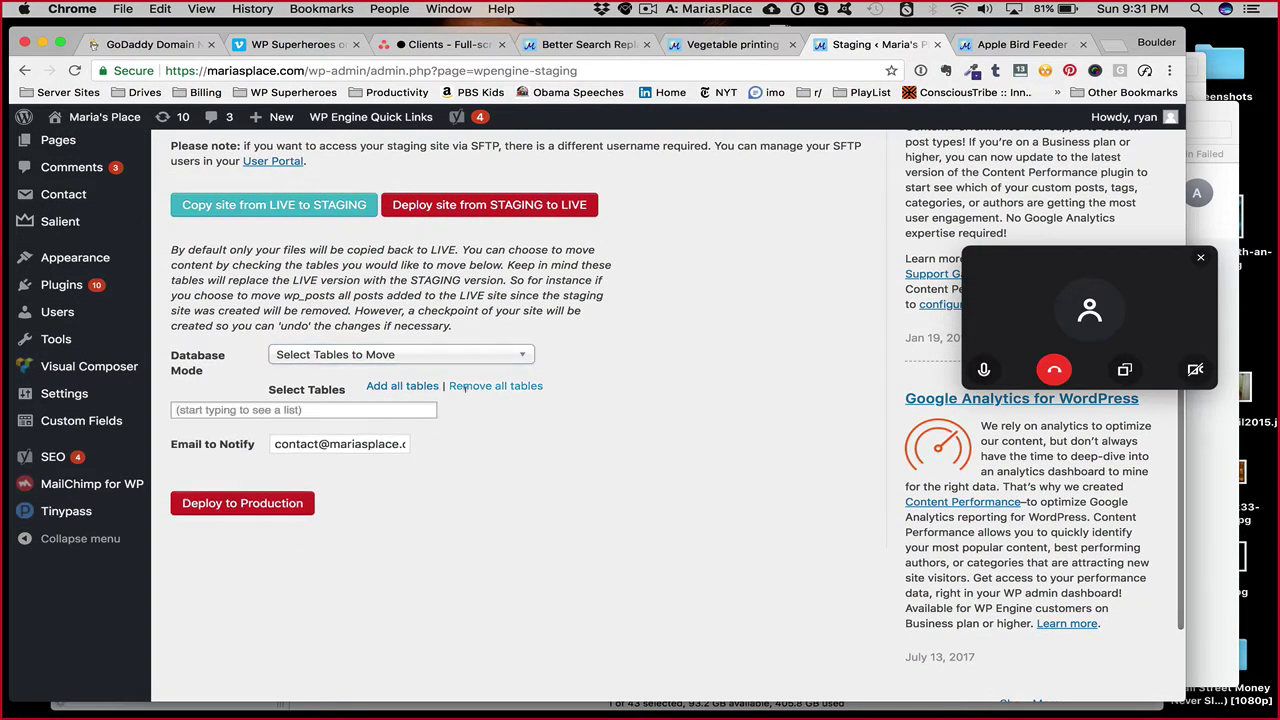
# Add the wp_postmeta and wp_posts tables to the deployment selection
pyautogui.click(320, 407)
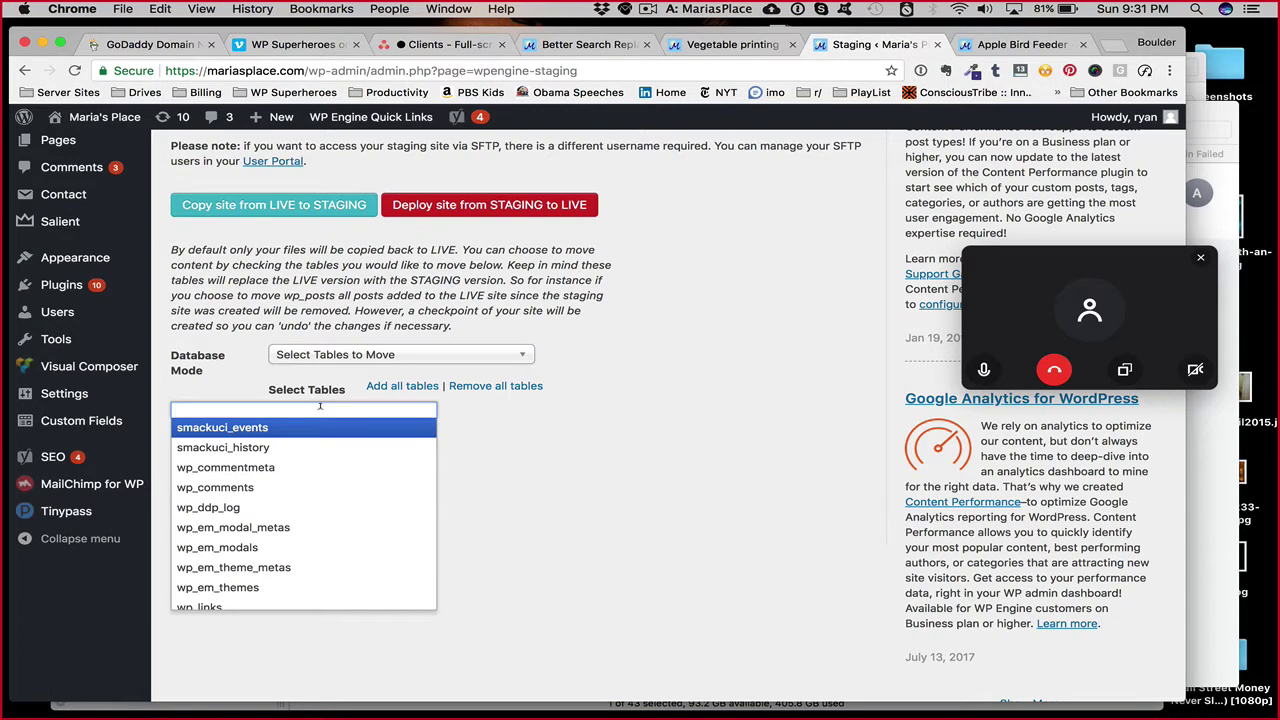
pyautogui.write('wp po')
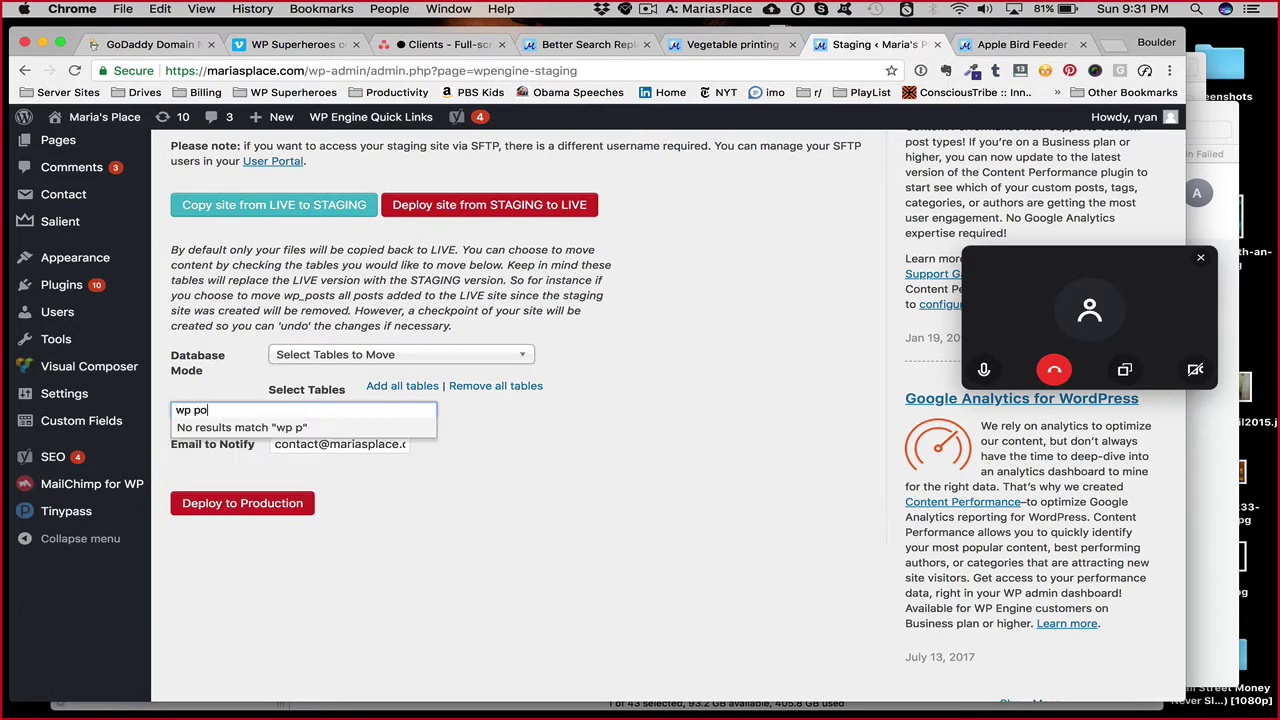
pyautogui.press('BackSpace')
pyautogui.press('BackSpace')
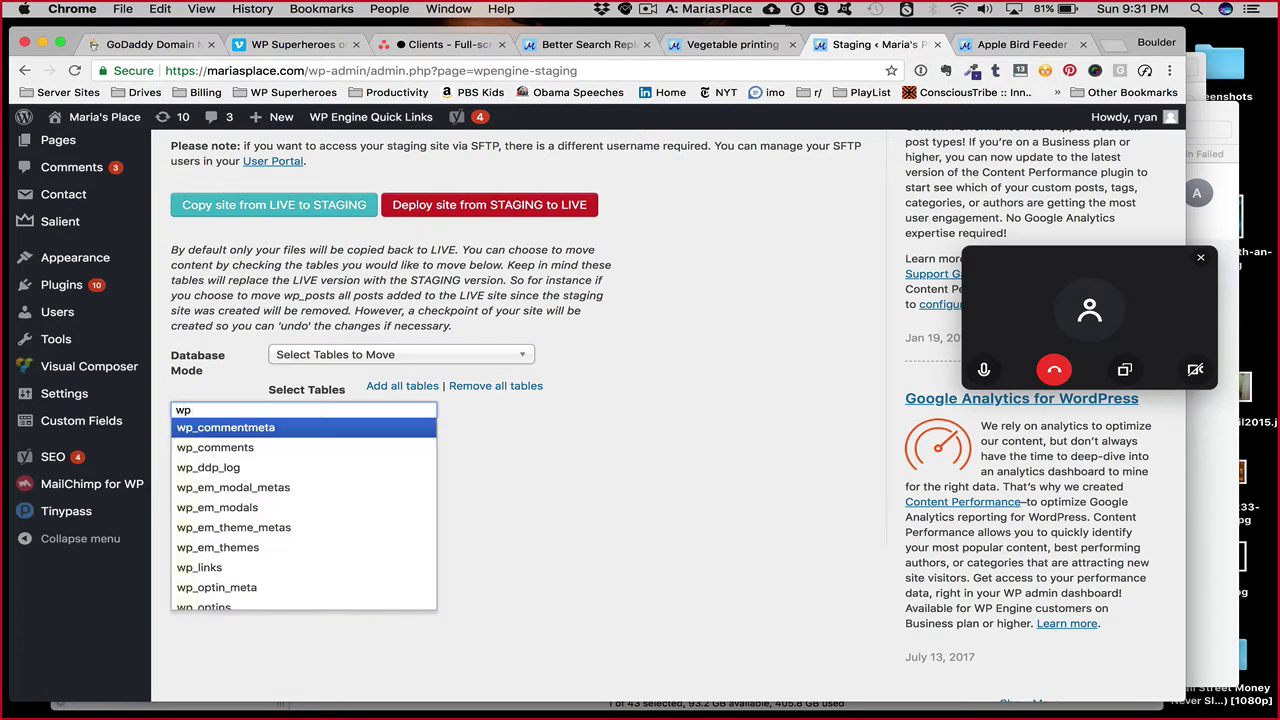
pyautogui.write('pos')
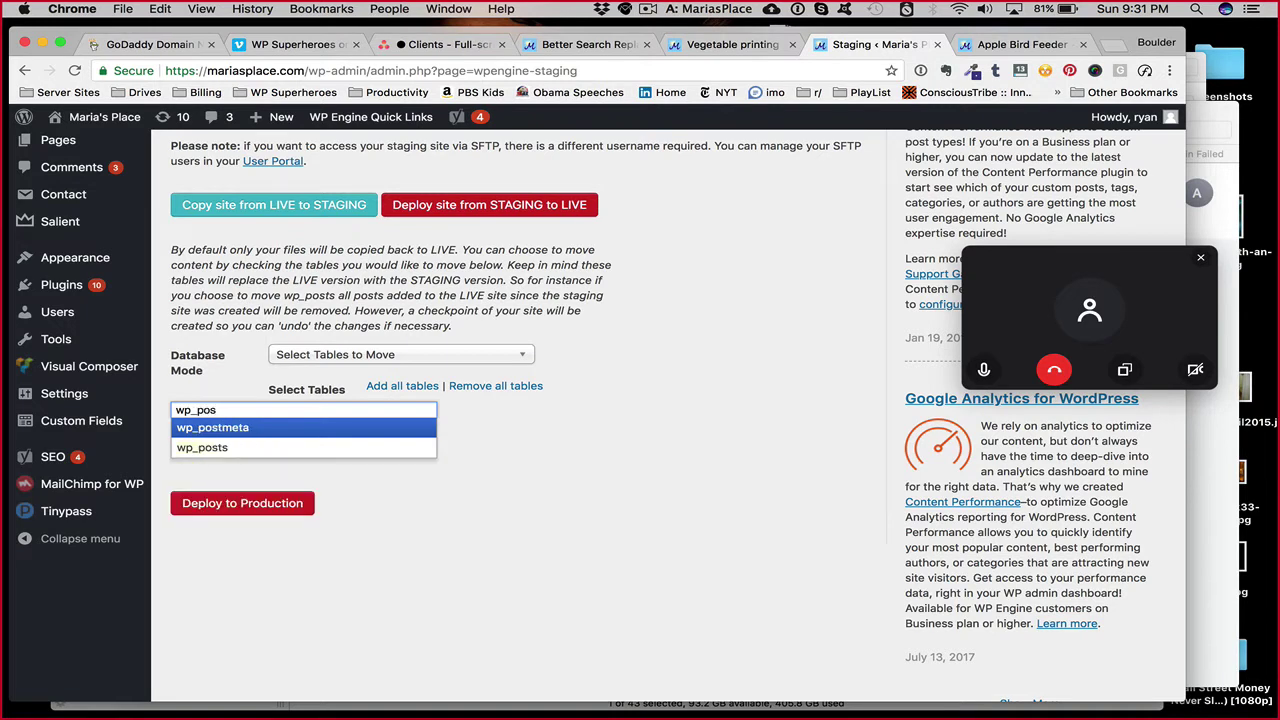
pyautogui.press('Return')
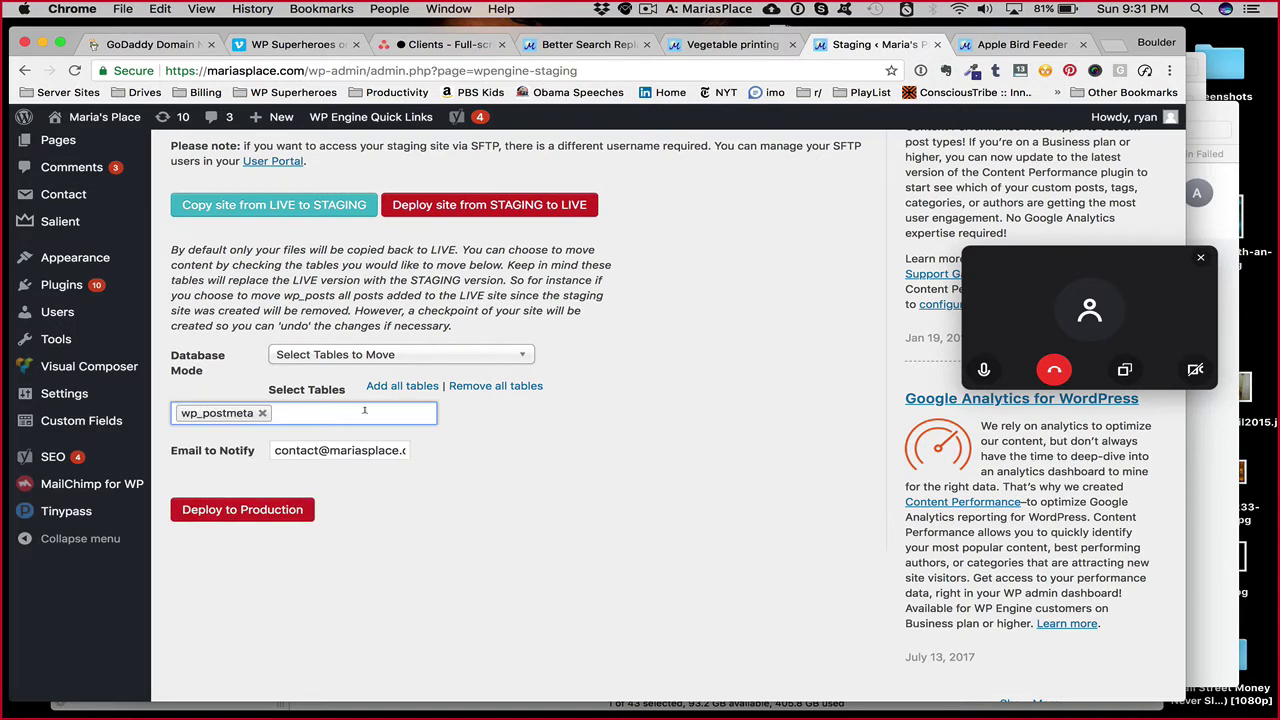
pyautogui.write('wp_pos')
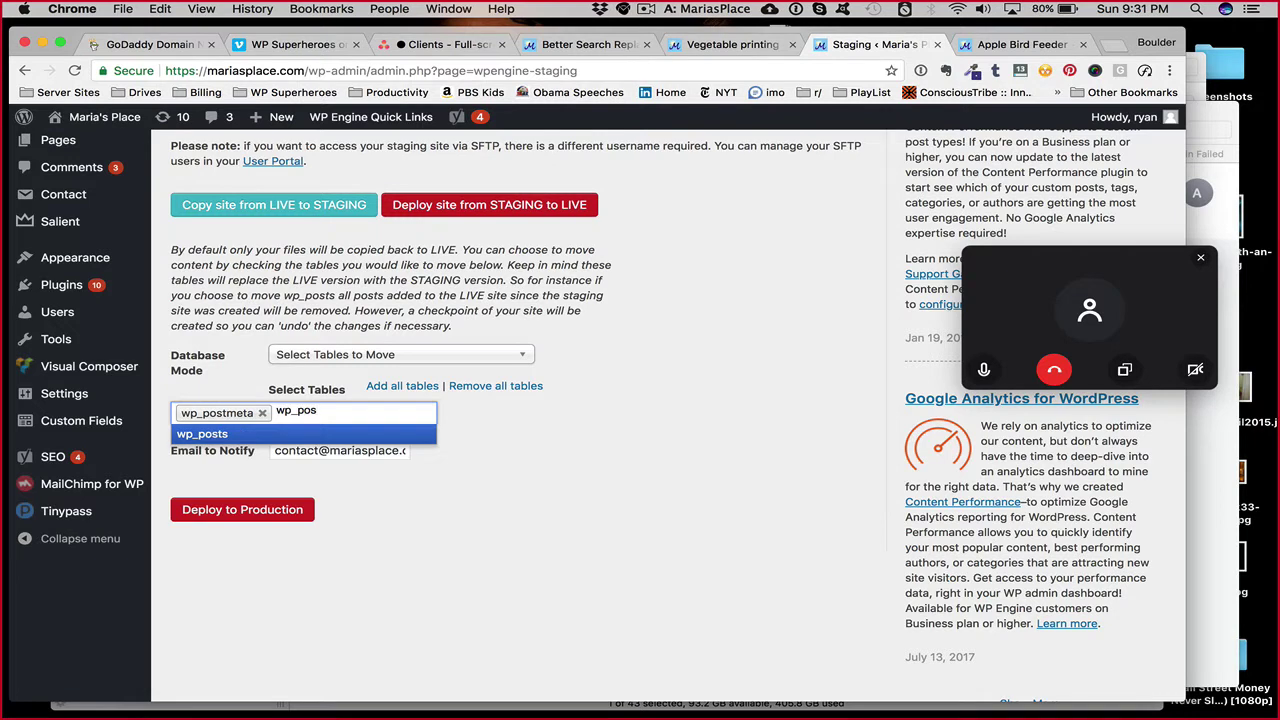
pyautogui.press('Return')
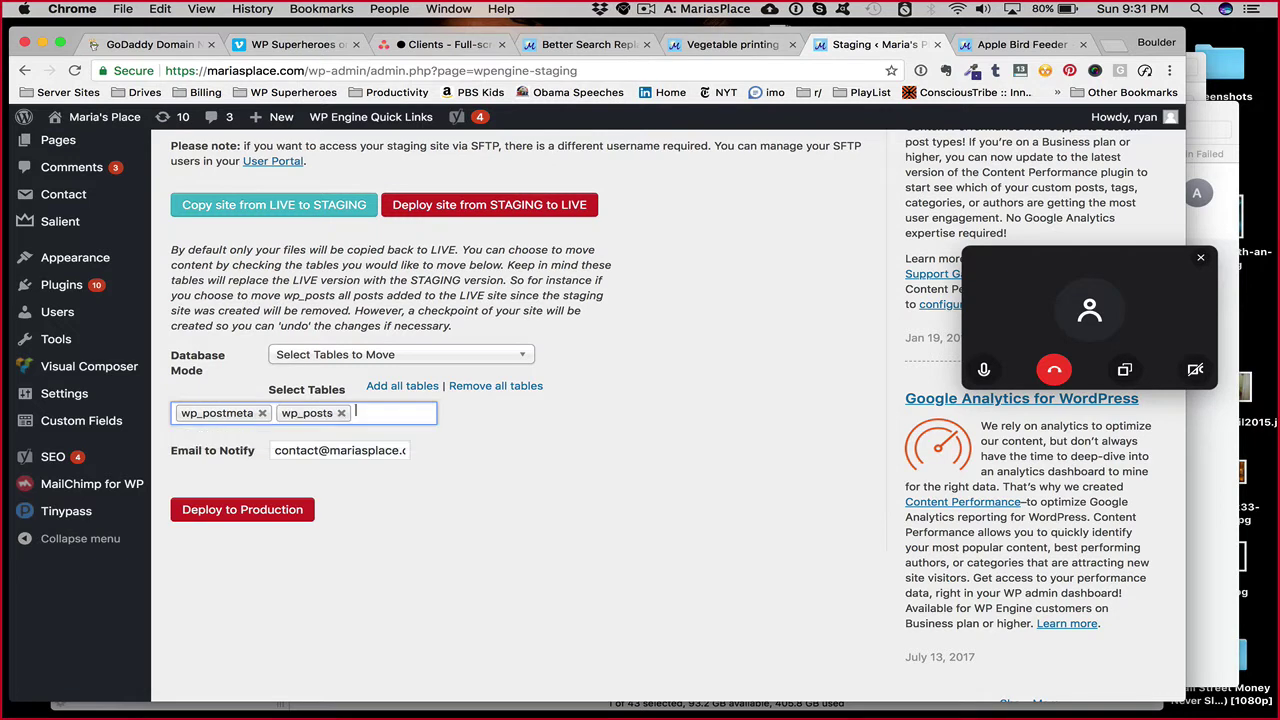
pyautogui.click(493, 432)
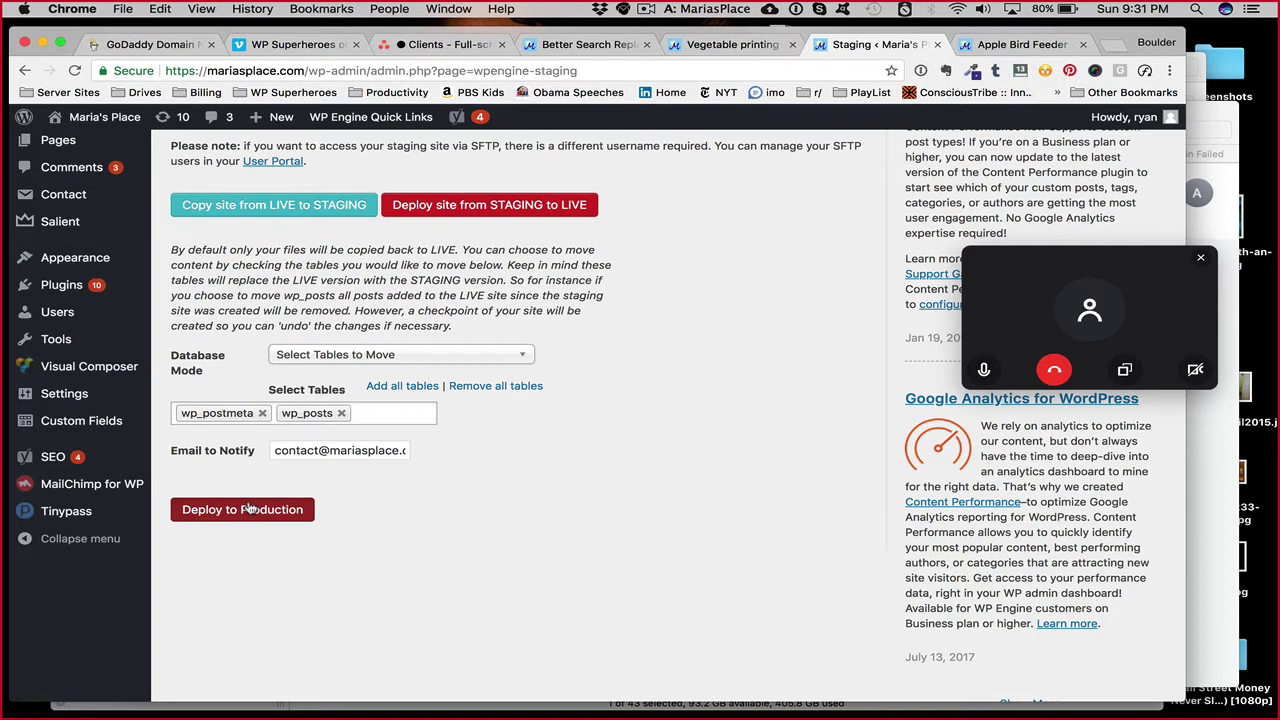
# Deploy to Production, close the progress dialog, and view the live Apple Bird Feeder post
pyautogui.click(249, 509)
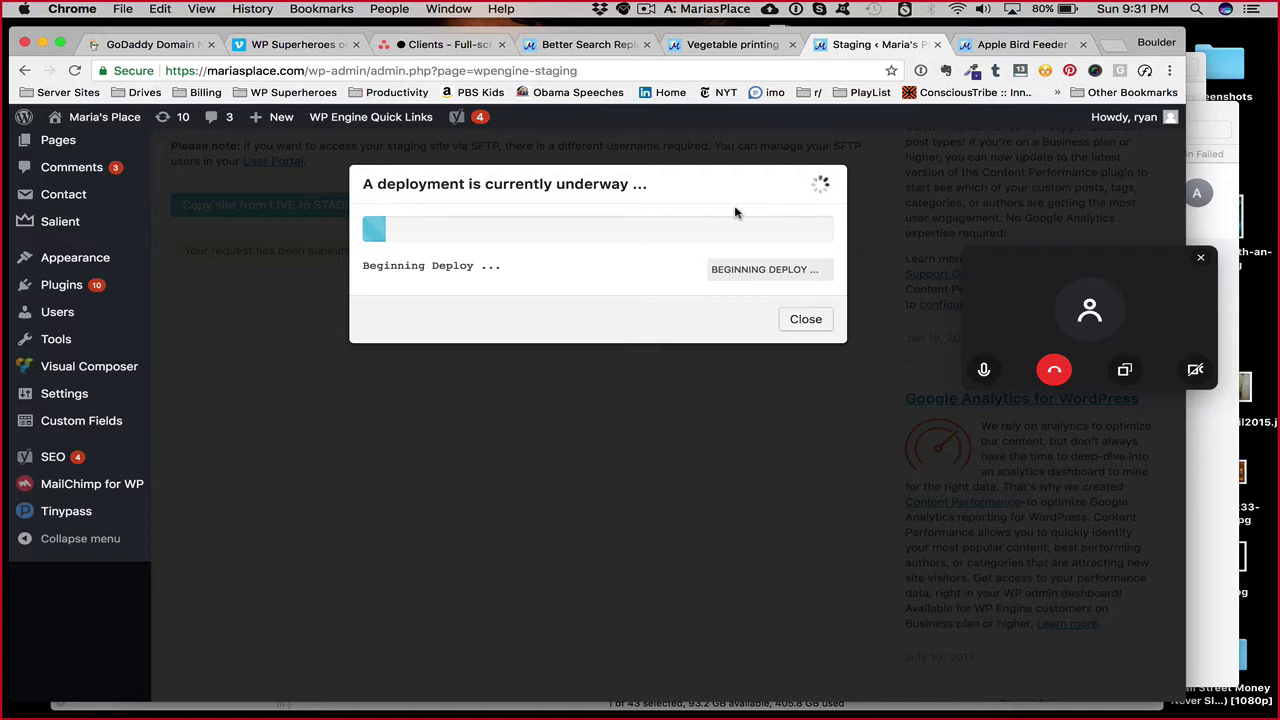
pyautogui.click(806, 318)
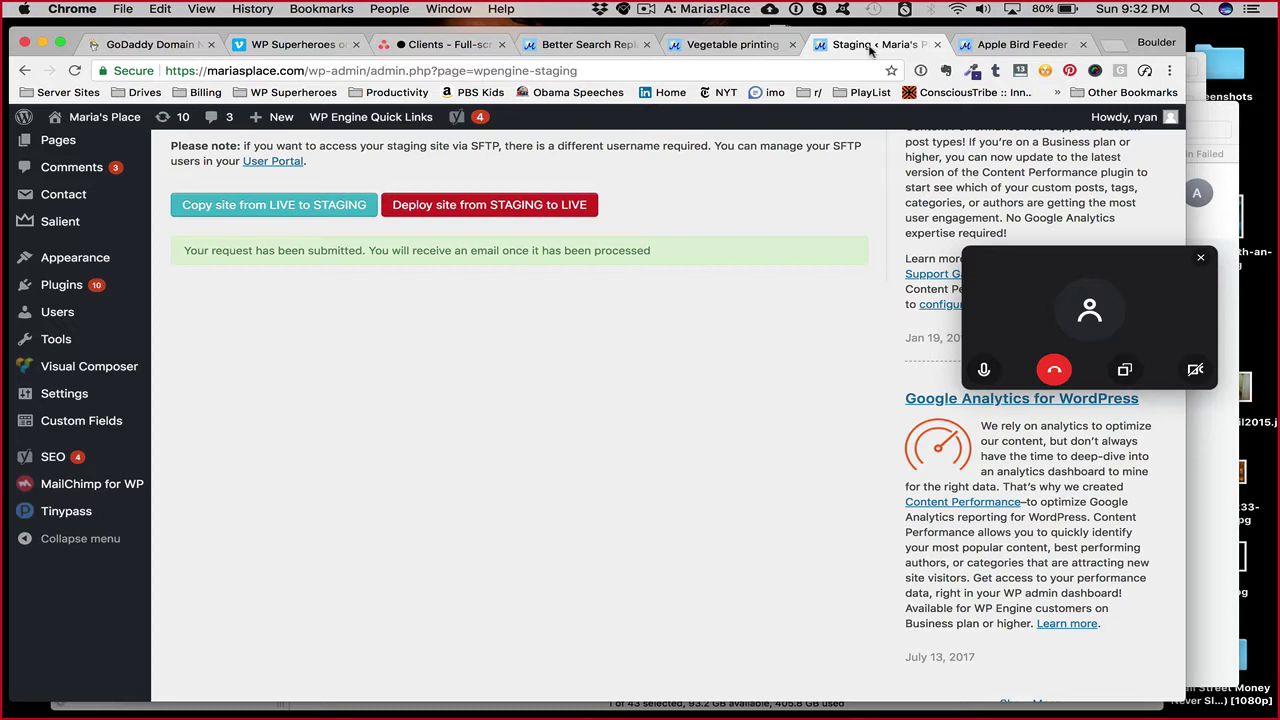
pyautogui.click(1020, 44)
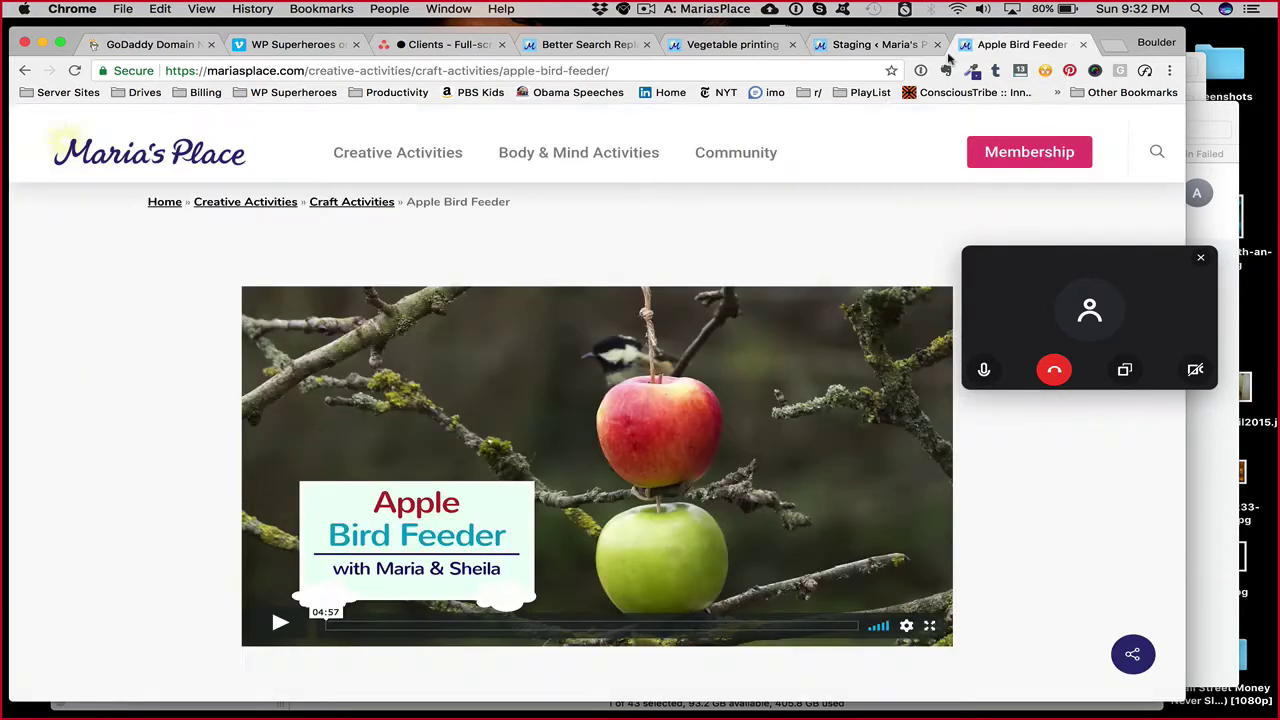
# Check Apple Mail for the deployment email, then return to Chrome's Staging page
pyautogui.click(864, 45)
pyautogui.press('super+Tab')
pyautogui.press('super+Tab')
pyautogui.press('super+Tab')
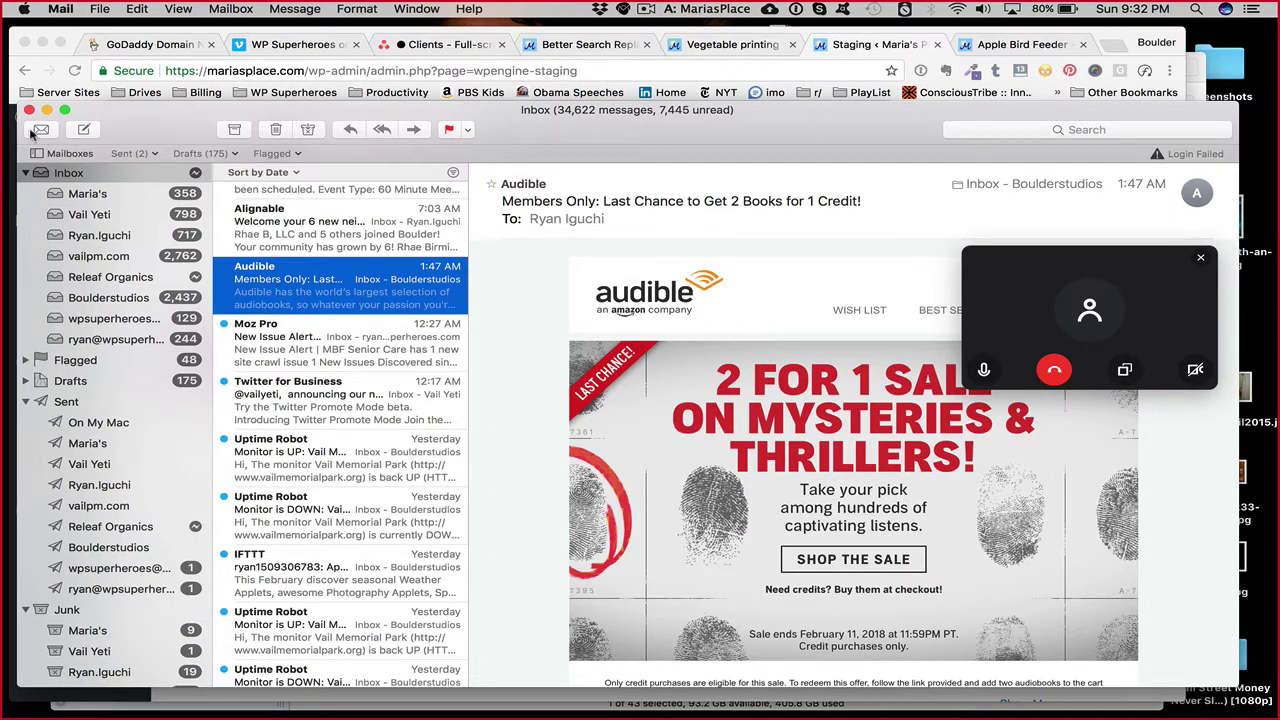
pyautogui.click(40, 130)
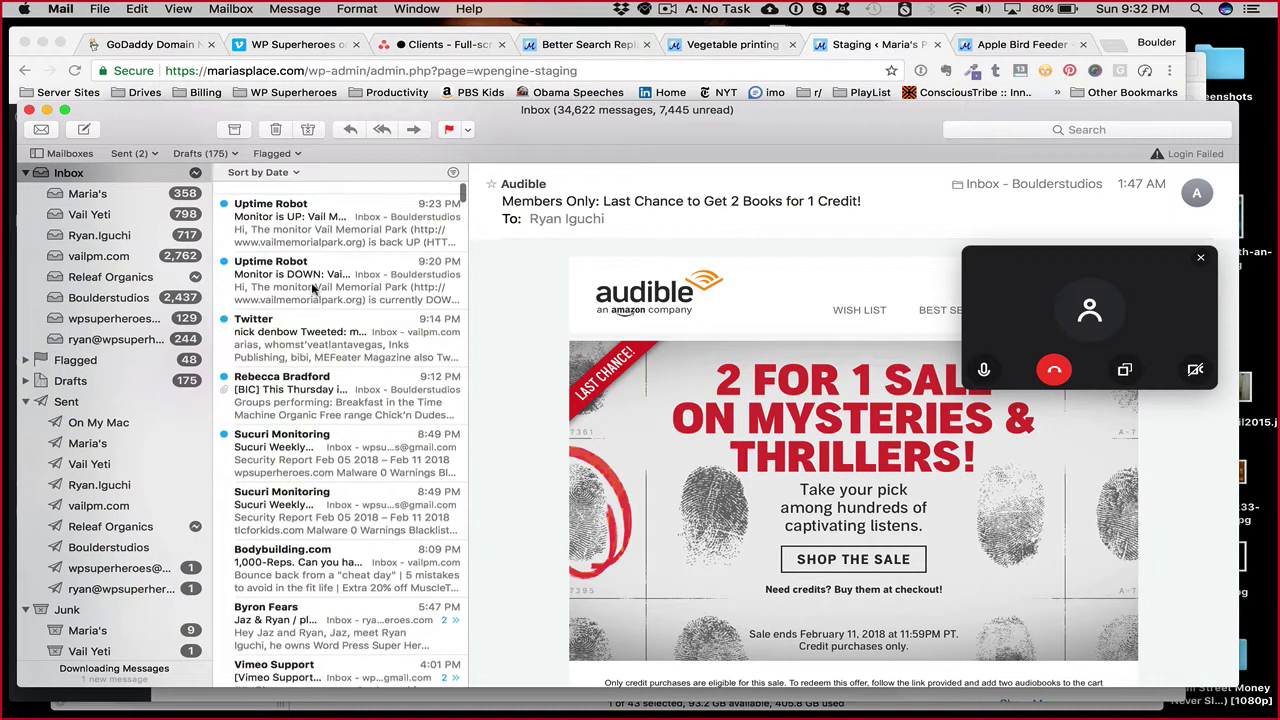
pyautogui.scroll(-1, 313, 288)
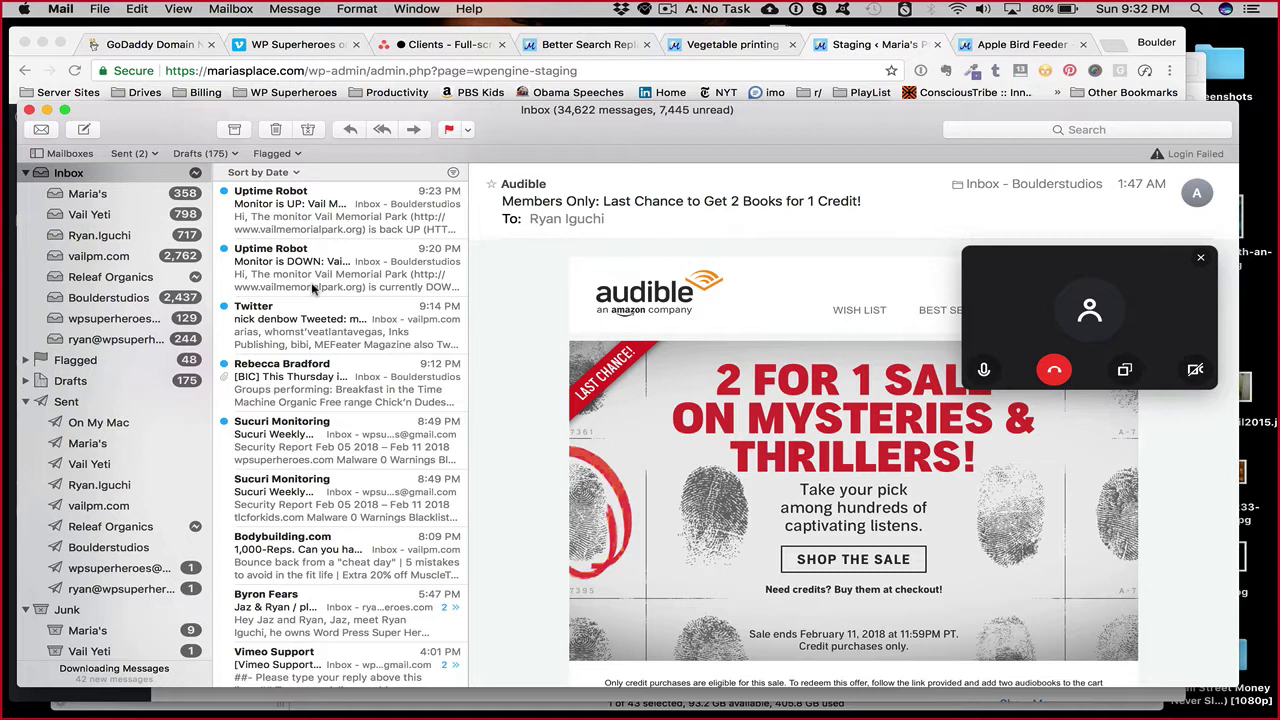
pyautogui.press('super+Tab')
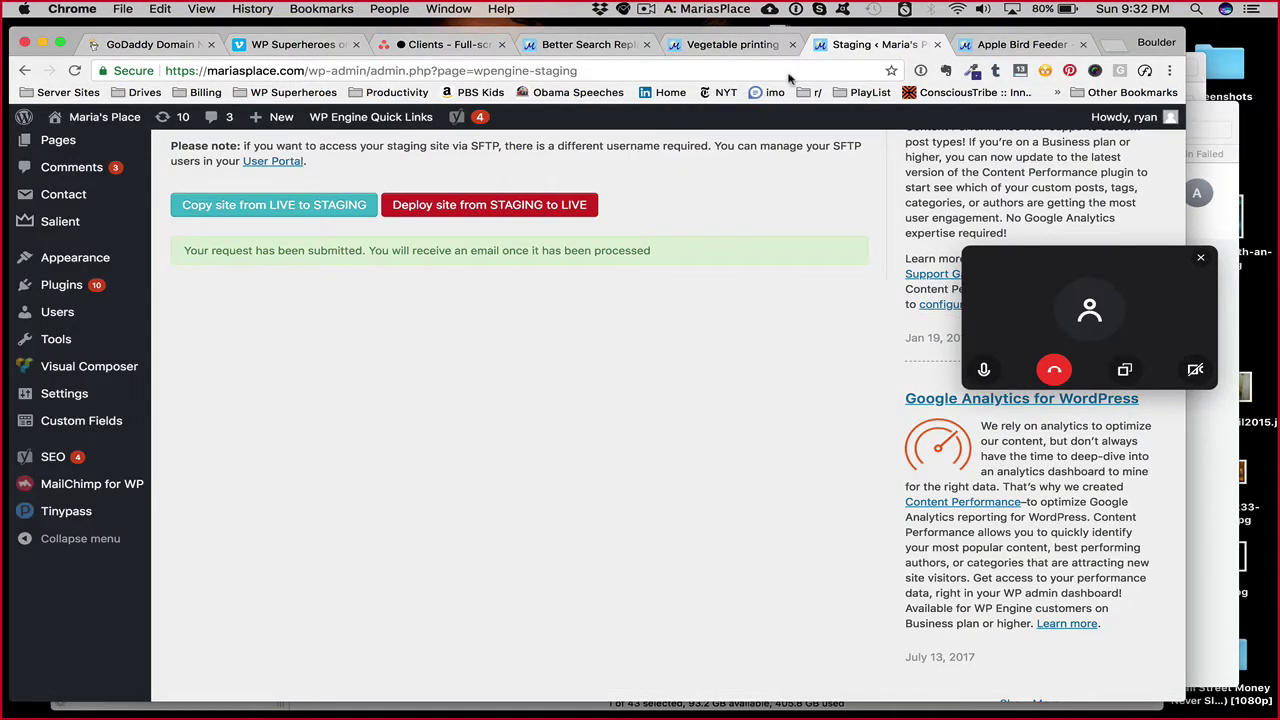
# Reload the live Vegetable printing post, then show staging's Better Search Replace results
pyautogui.click(724, 50)
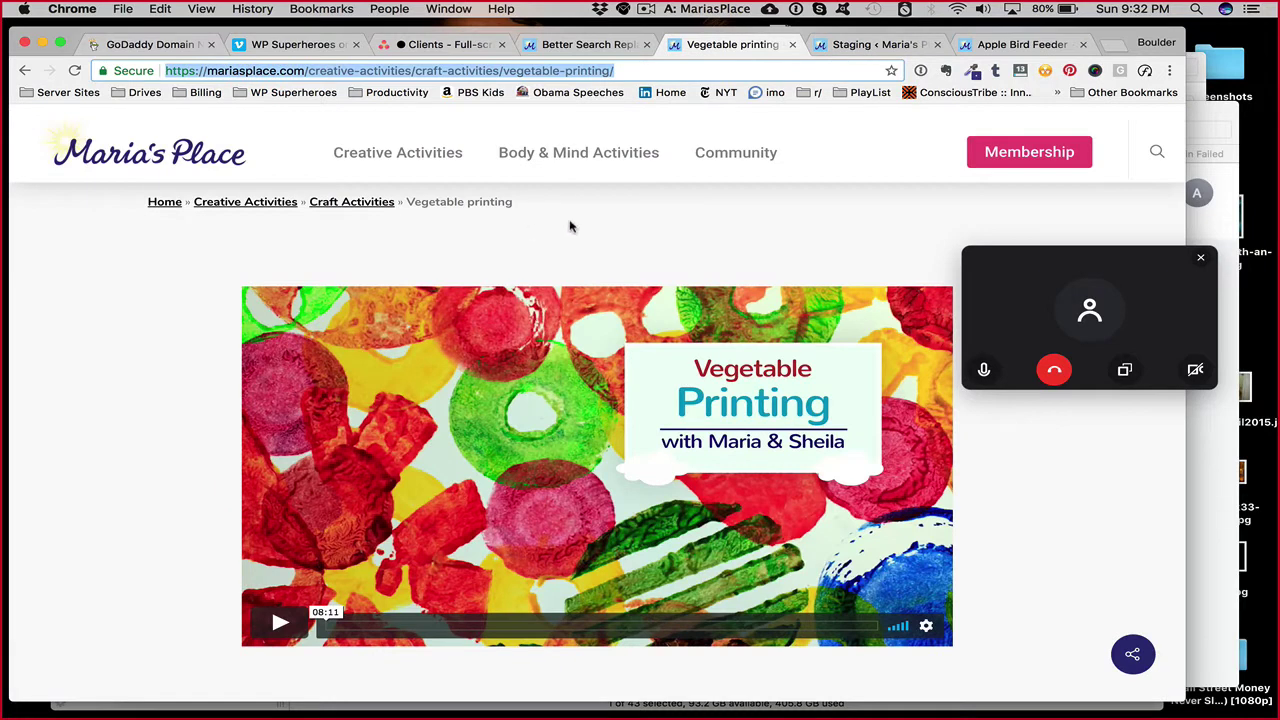
pyautogui.press('Return')
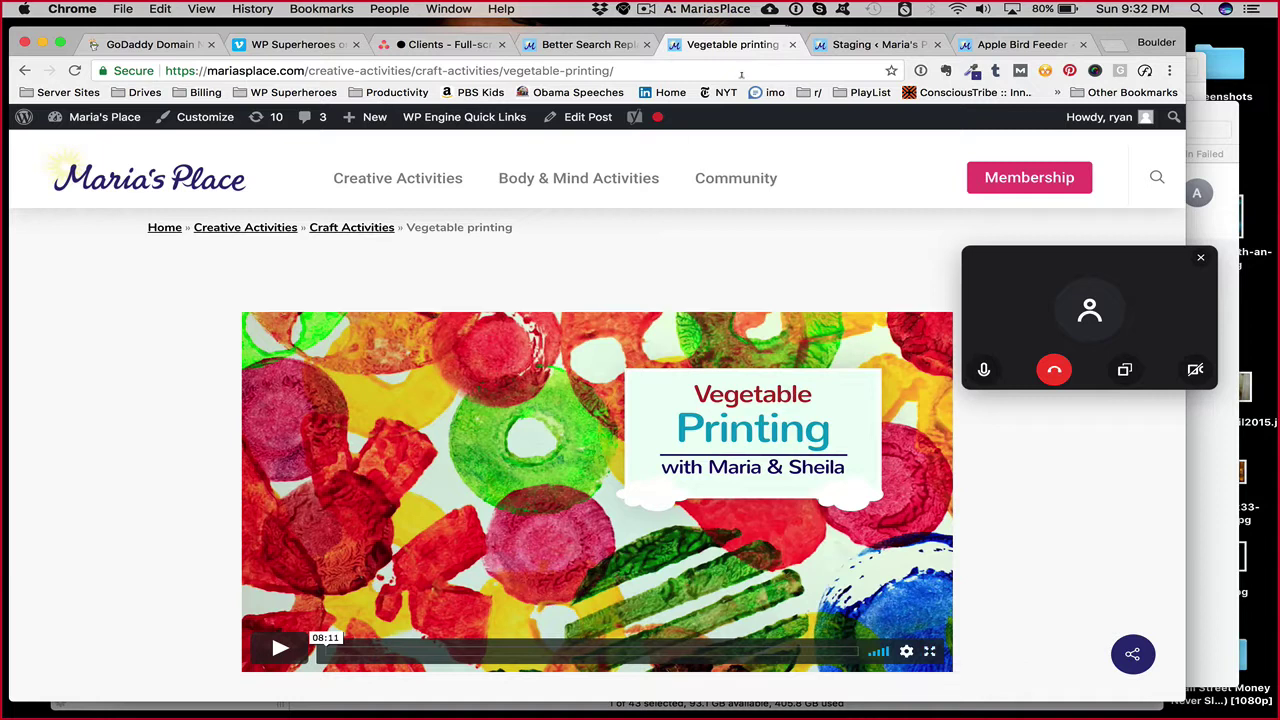
pyautogui.click(617, 45)
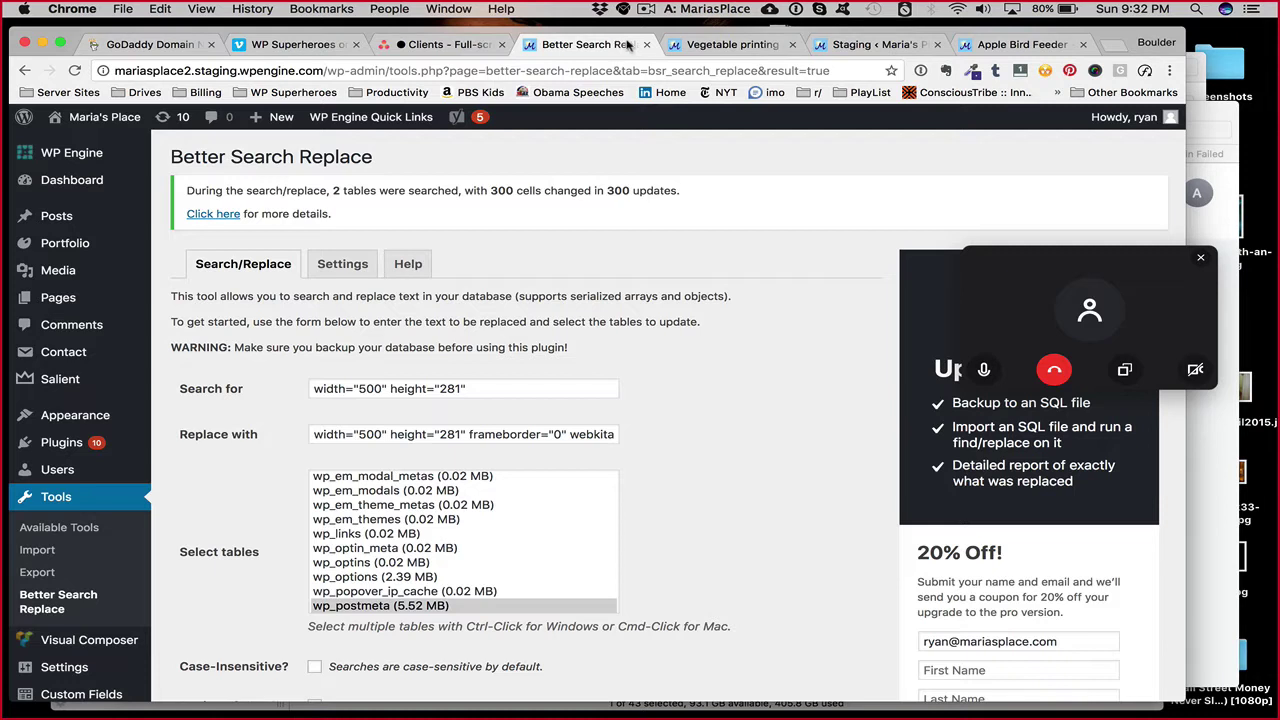
# Review the Search for and Replace with strings, then return to the Vegetable printing post
pyautogui.tripleClick(484, 394)
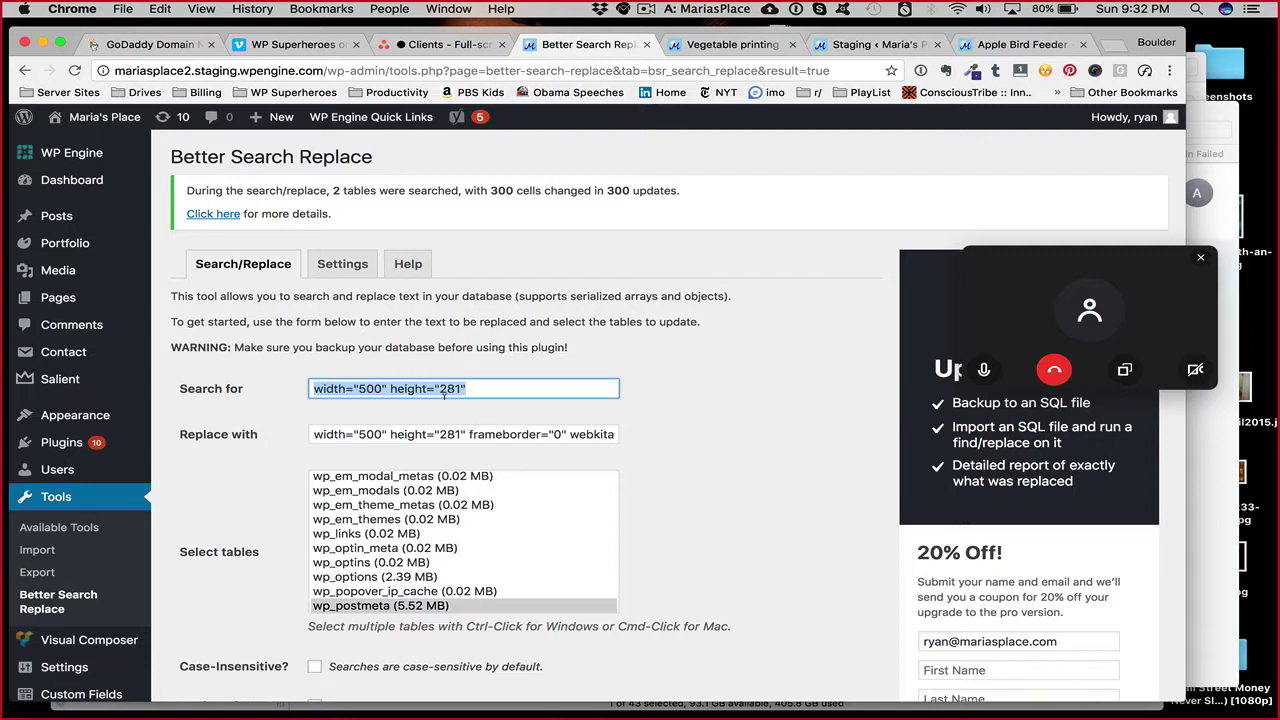
pyautogui.press('Tab')
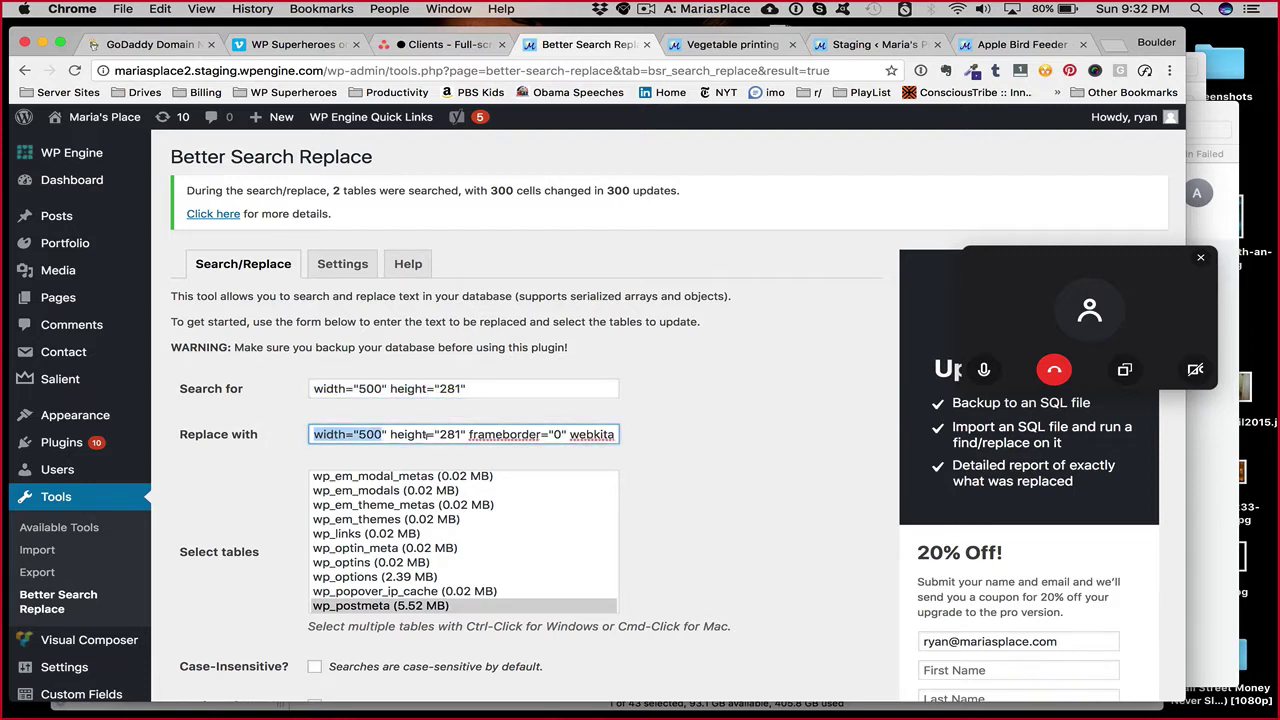
pyautogui.press('super+a')
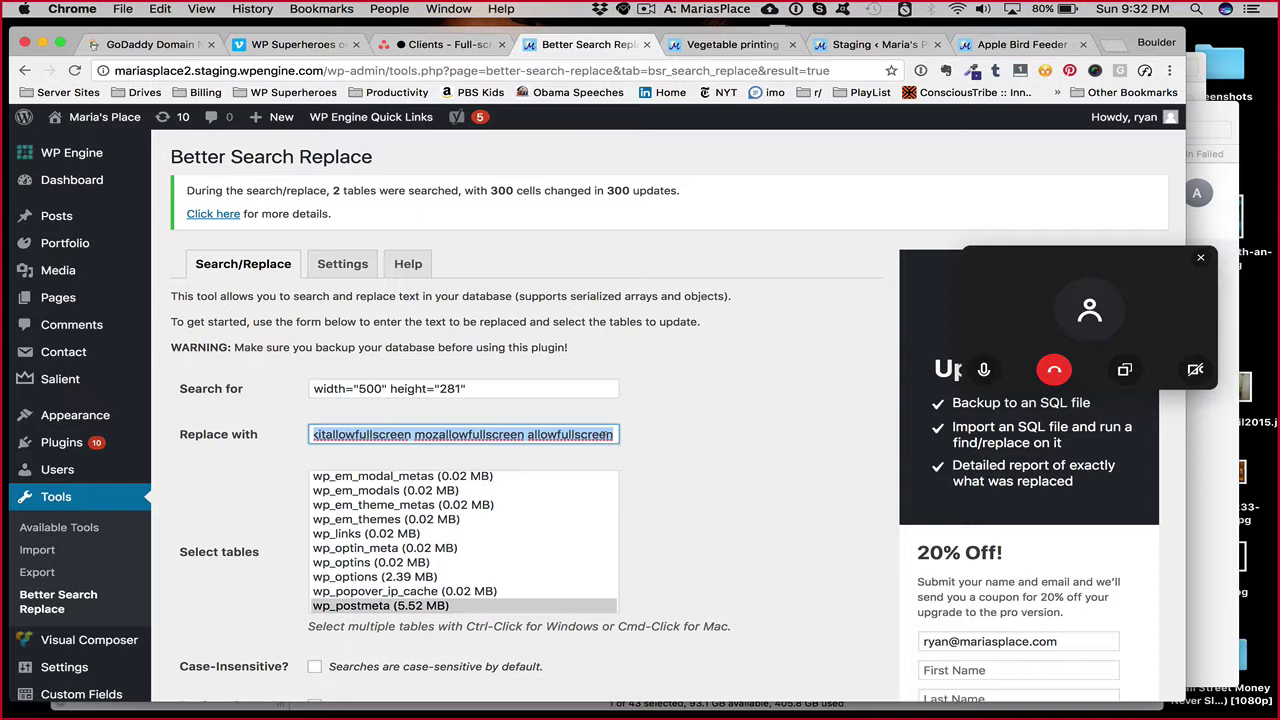
pyautogui.click(642, 434)
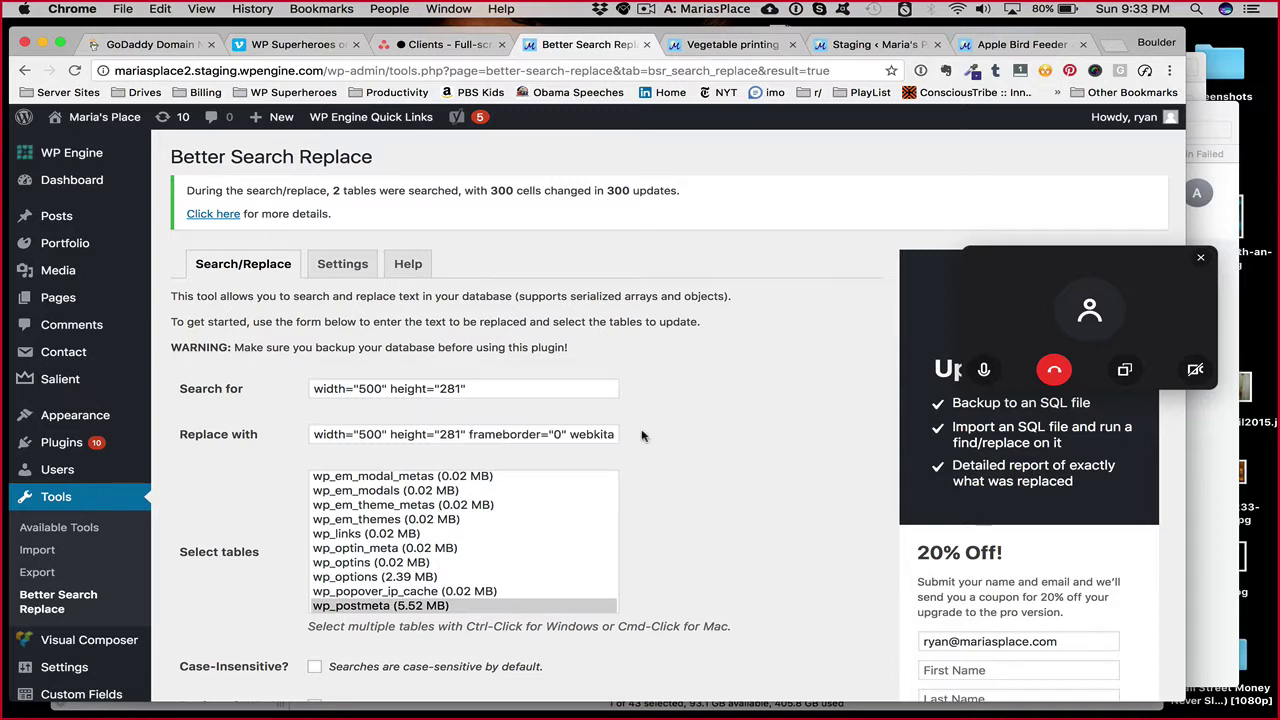
pyautogui.doubleClick(605, 434)
pyautogui.press('super+Right')
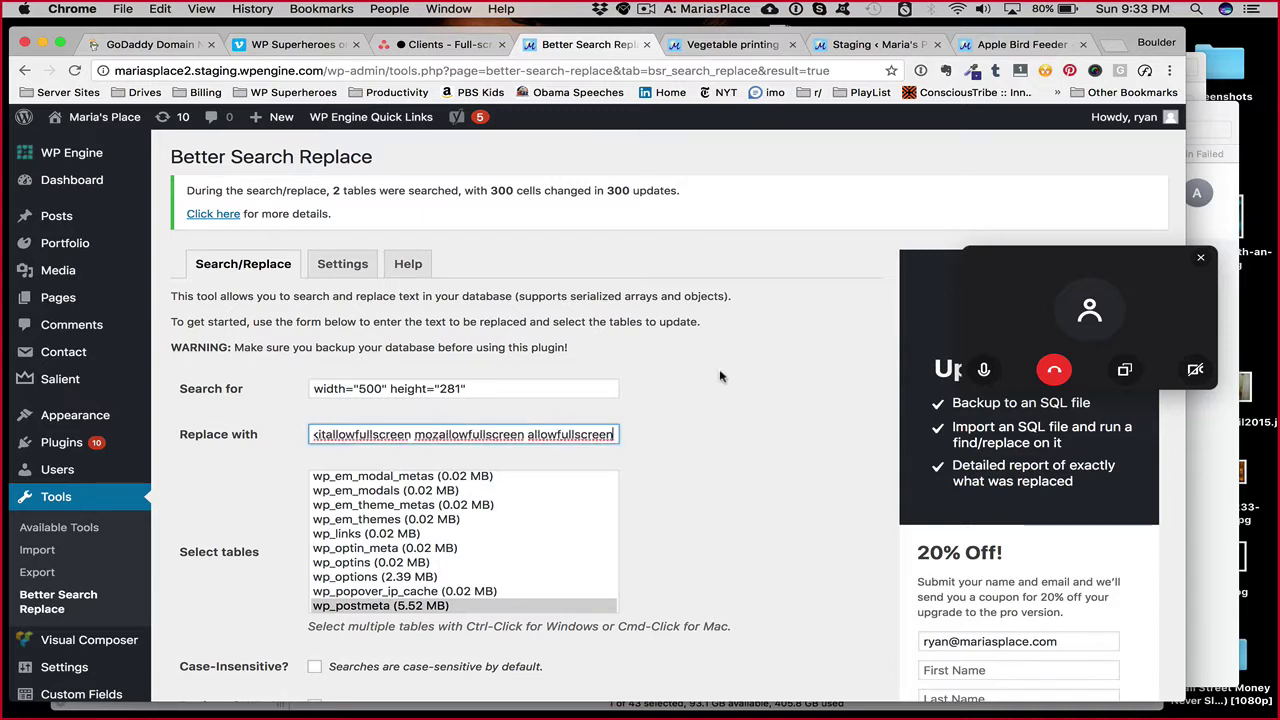
pyautogui.click(730, 44)
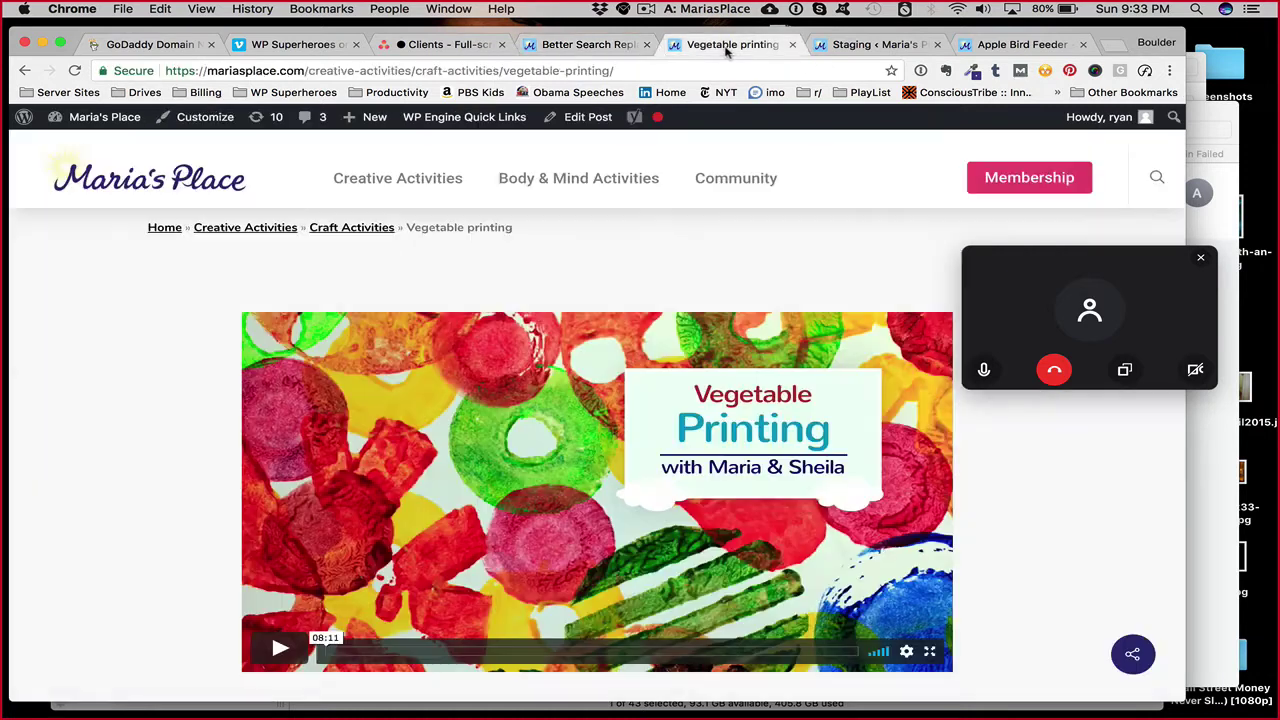
# Glance at the Staging page, then view the live Apple Bird Feeder post's Vimeo player
pyautogui.click(858, 46)
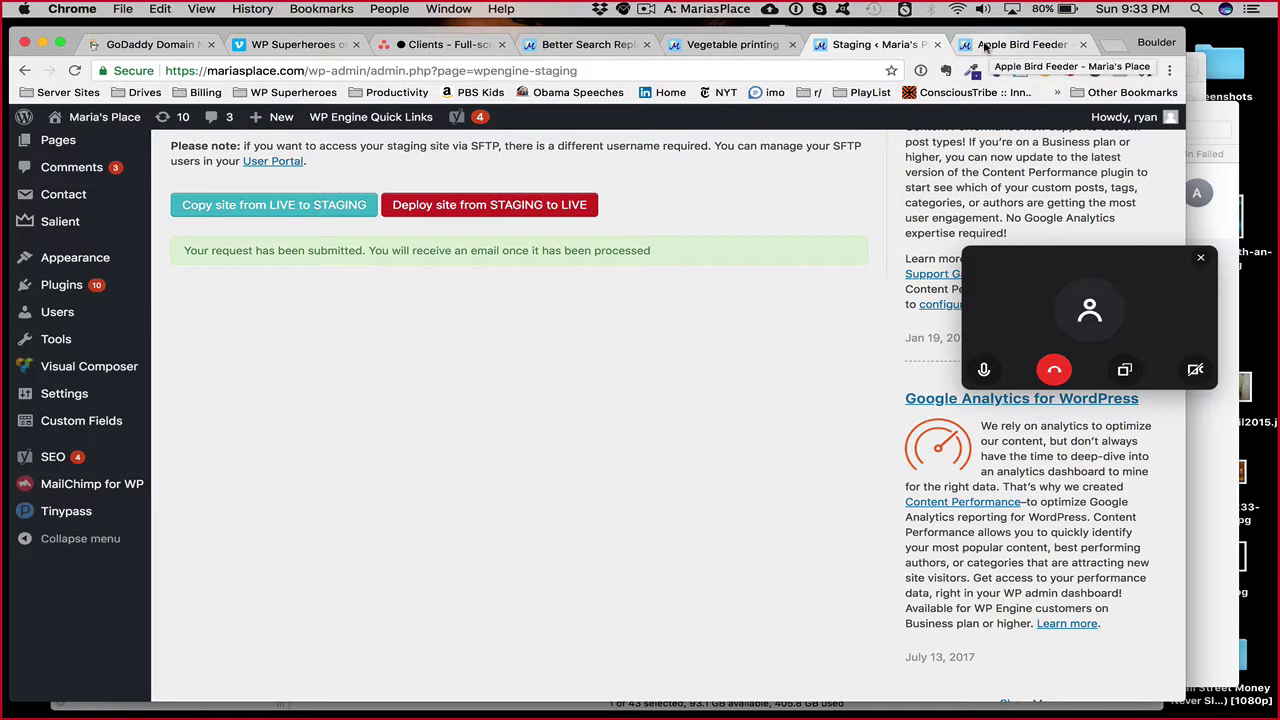
pyautogui.click(986, 46)
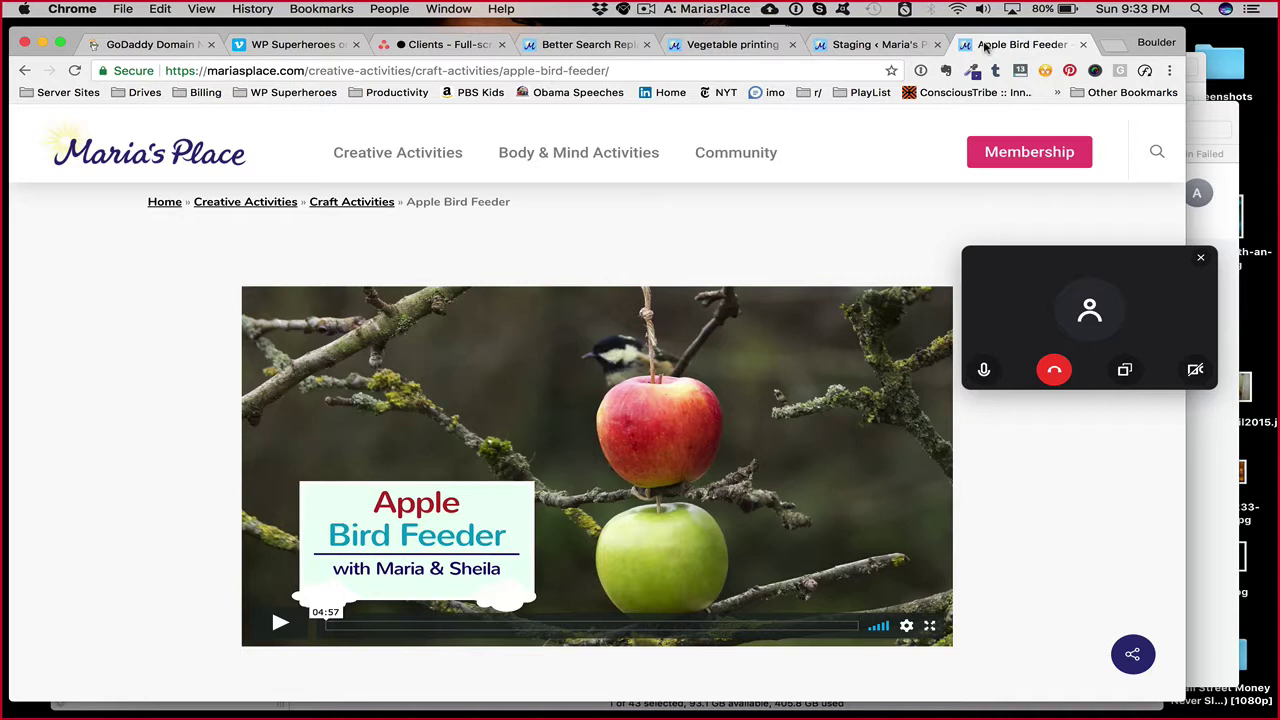
pyautogui.click(644, 10)
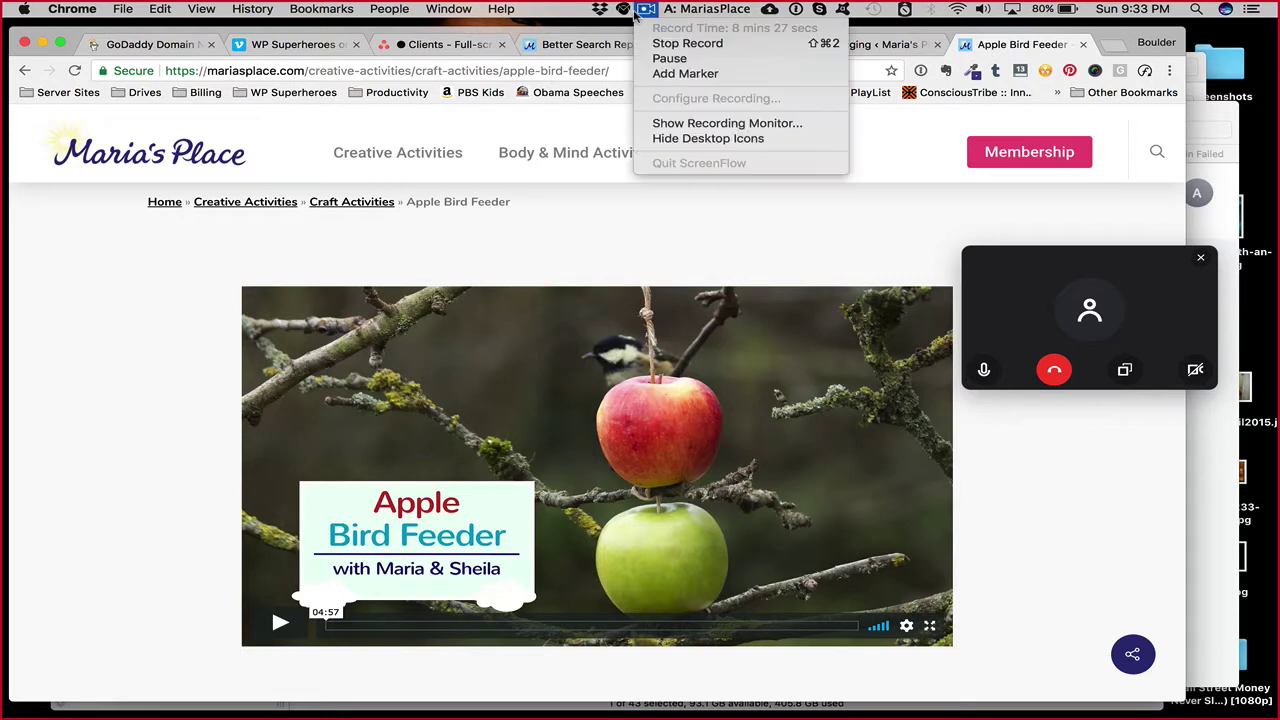